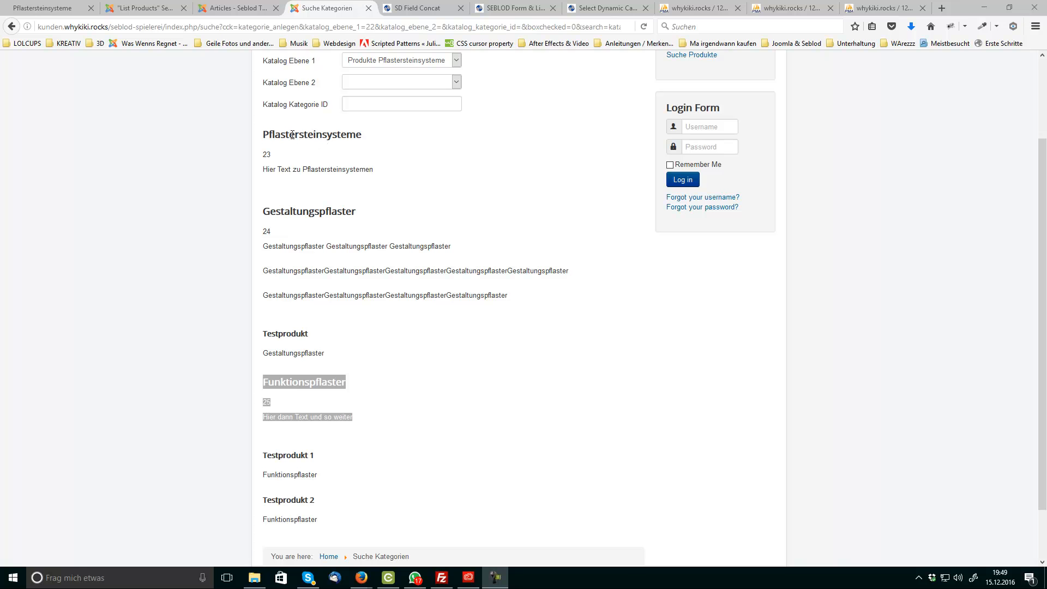
Step: Examine the IDs, description texts and assigned products of Pflastersteinsysteme, Gestaltungspflaster and Funktionspflaster in the category search results
double_click(267, 154)
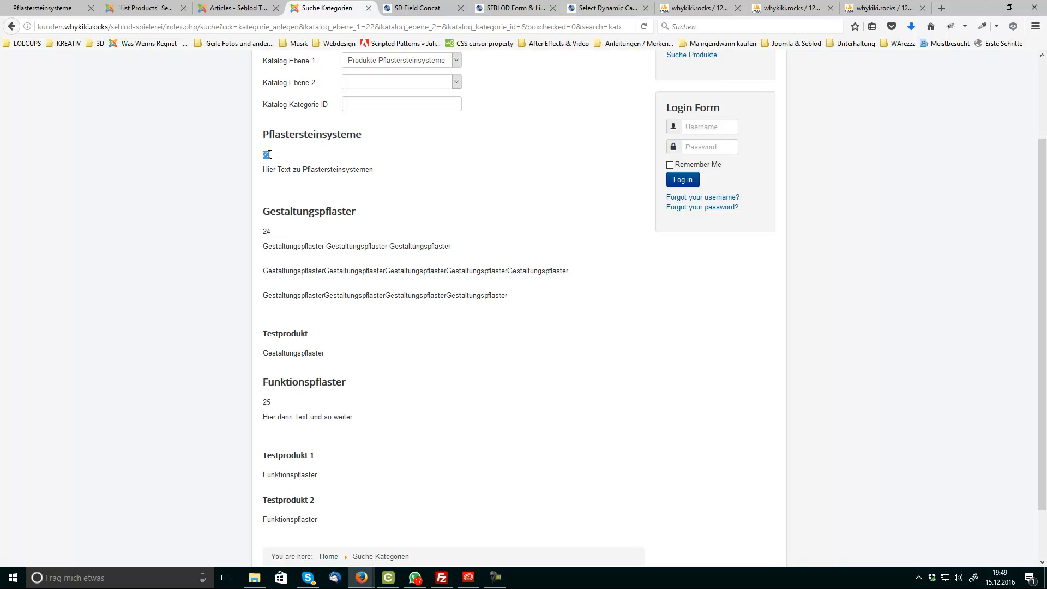
triple_click(294, 168)
scroll(425, 218, "down", 2)
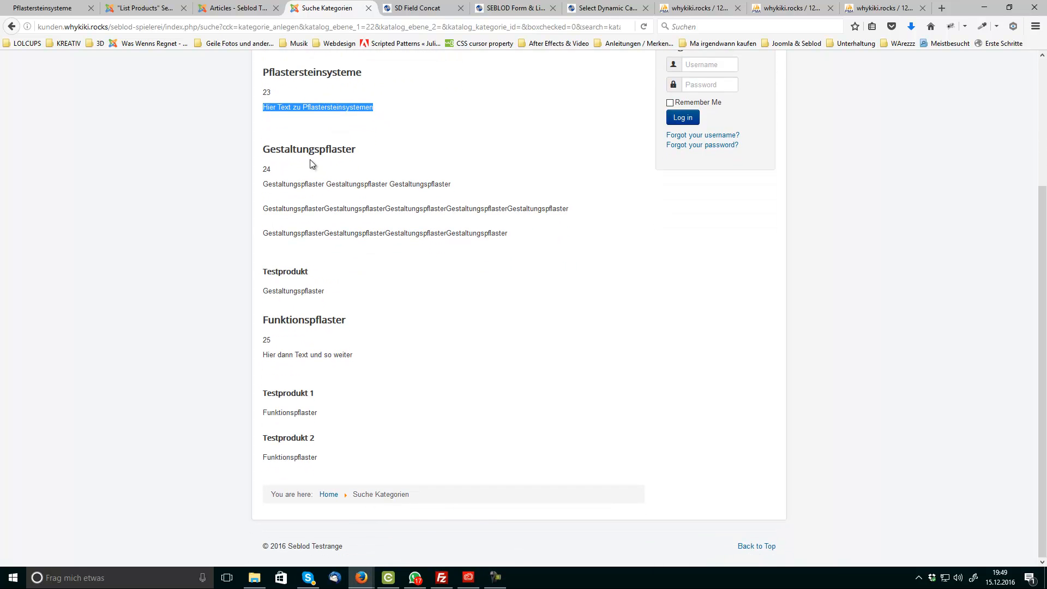
double_click(305, 148)
left_click(268, 168)
left_click_drag(529, 237, 383, 223)
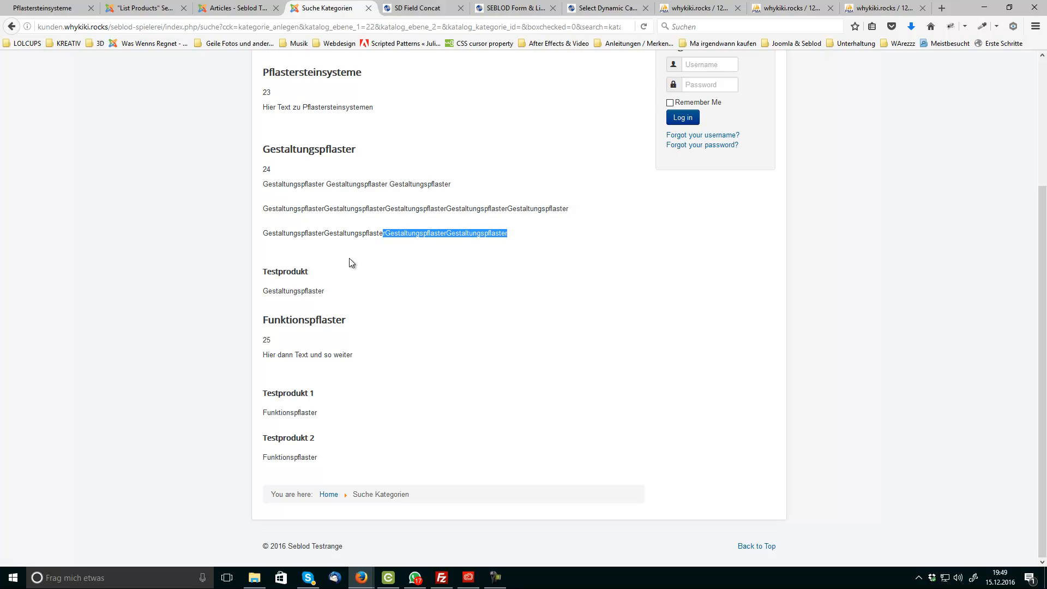
left_click_drag(353, 467, 263, 415)
left_click(266, 342)
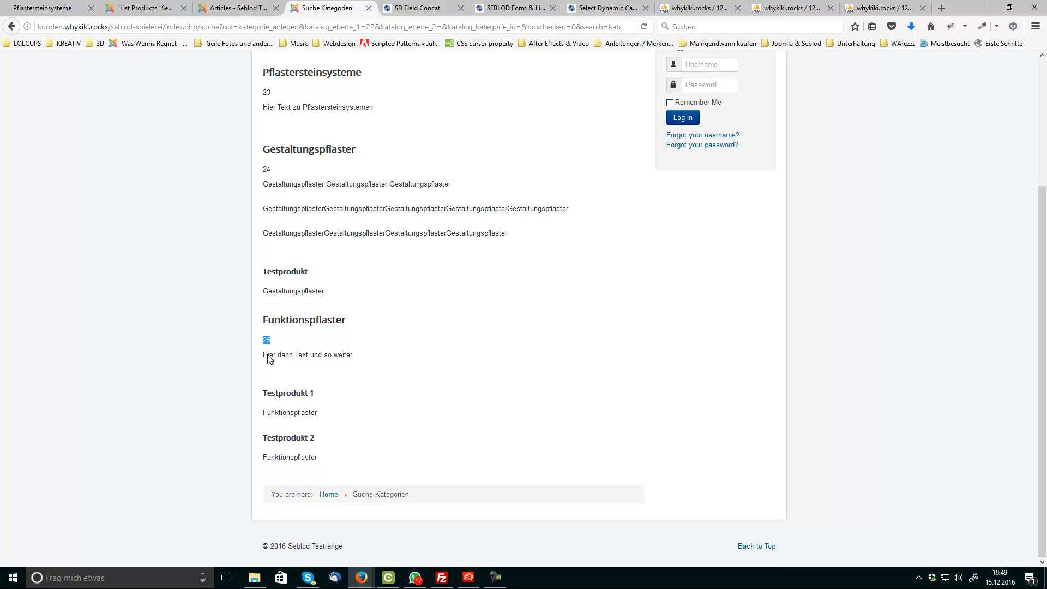
scroll(320, 265, "up", 2)
scroll(319, 275, "up", 2)
scroll(320, 277, "down", 4)
left_click_drag(500, 235, 264, 147)
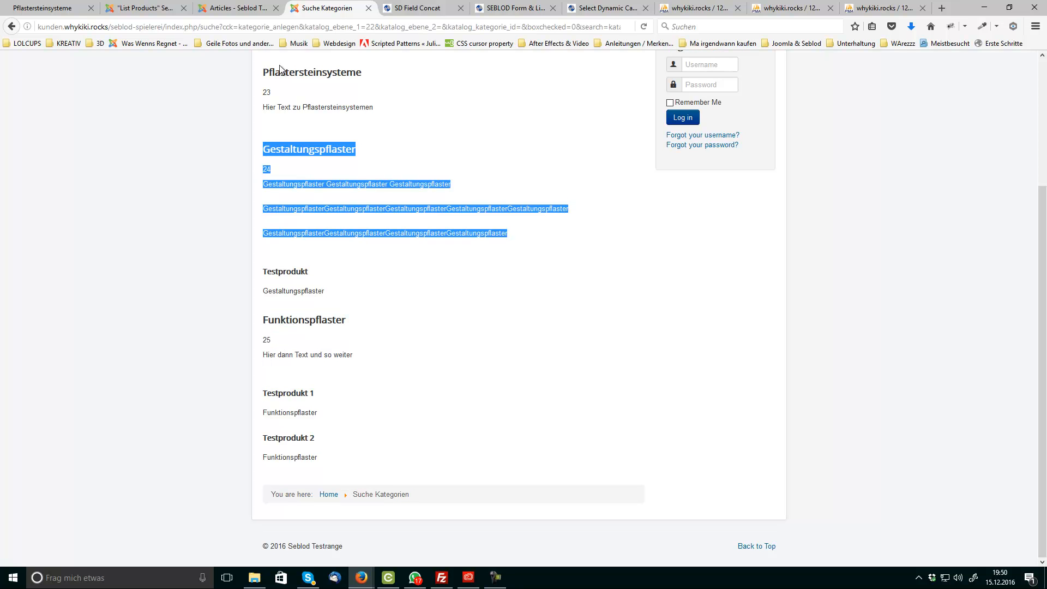
left_click(266, 93)
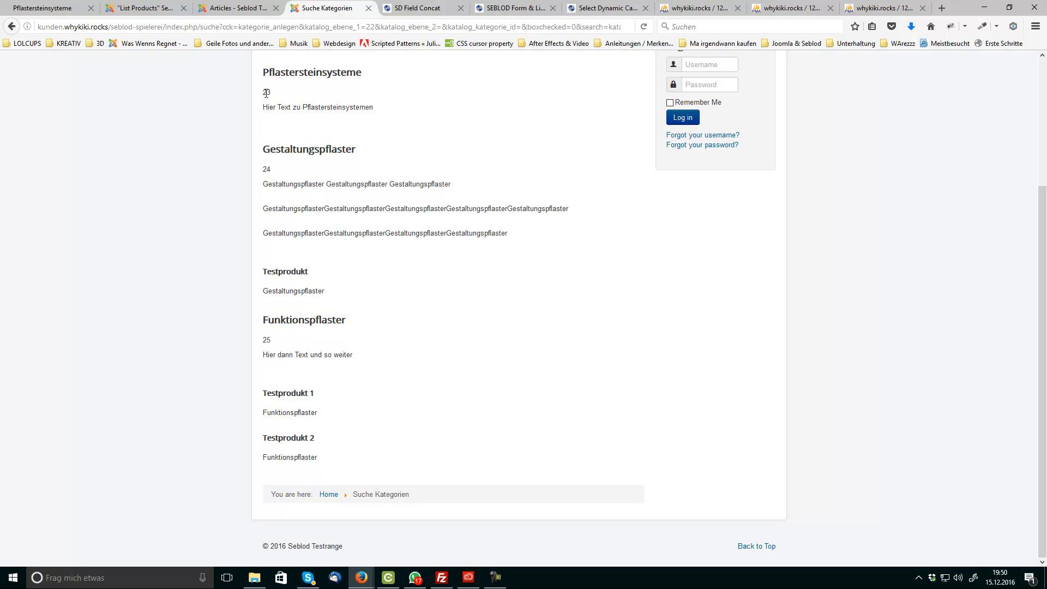
double_click(270, 341)
Step: Close the List Products search type and reopen it from the List & Search Type Manager to view its Item fields
left_click(141, 11)
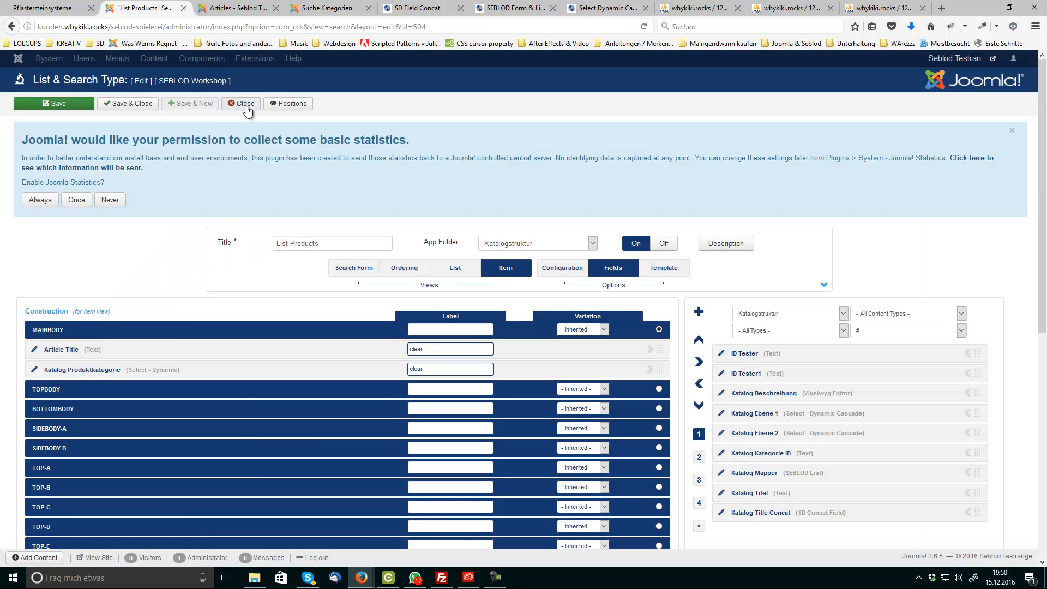
left_click(247, 109)
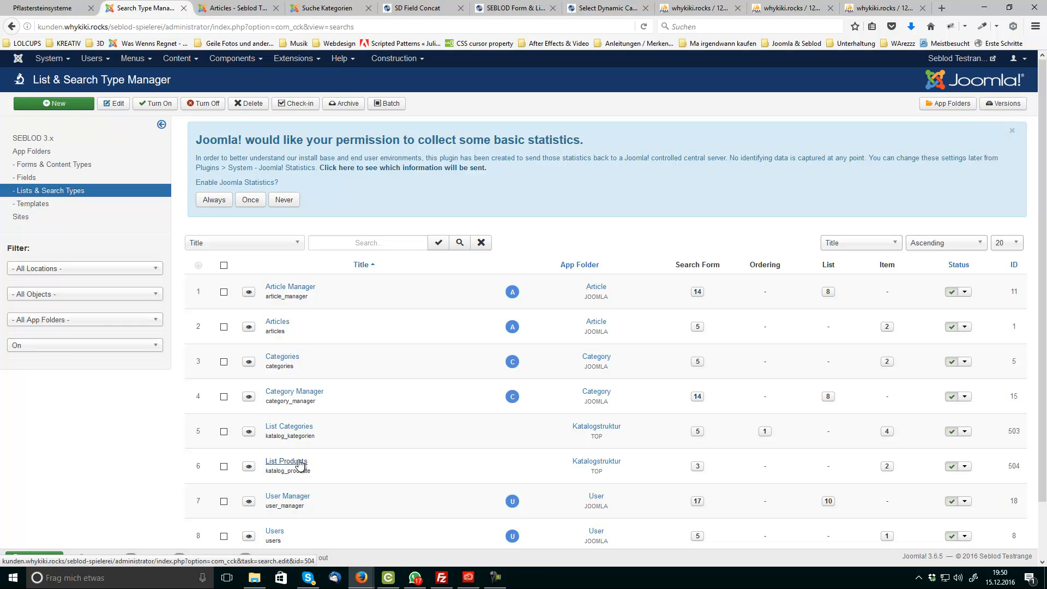
scroll(295, 465, "down", 2)
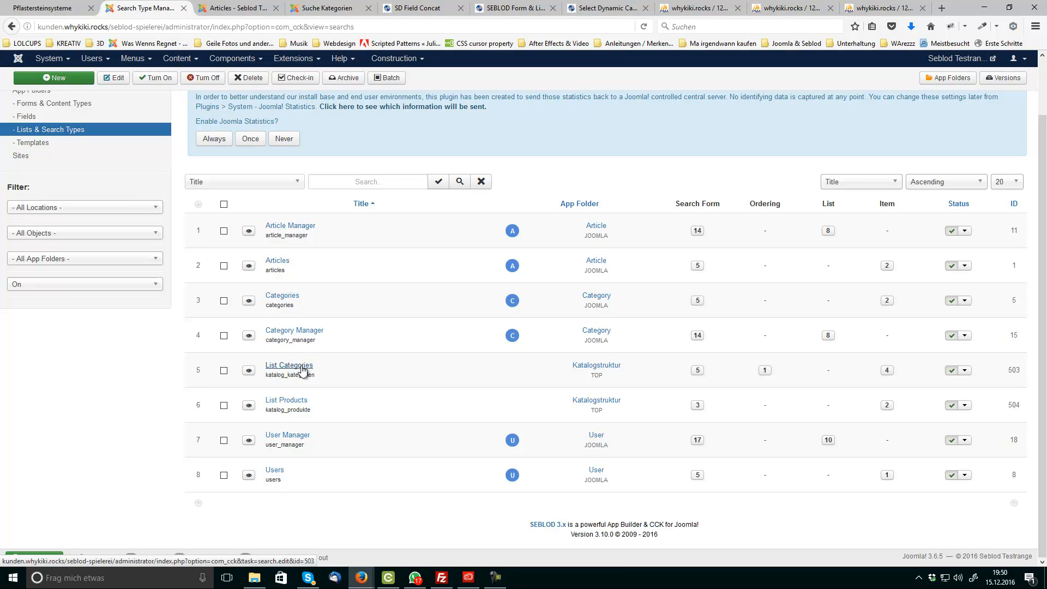
left_click(296, 401)
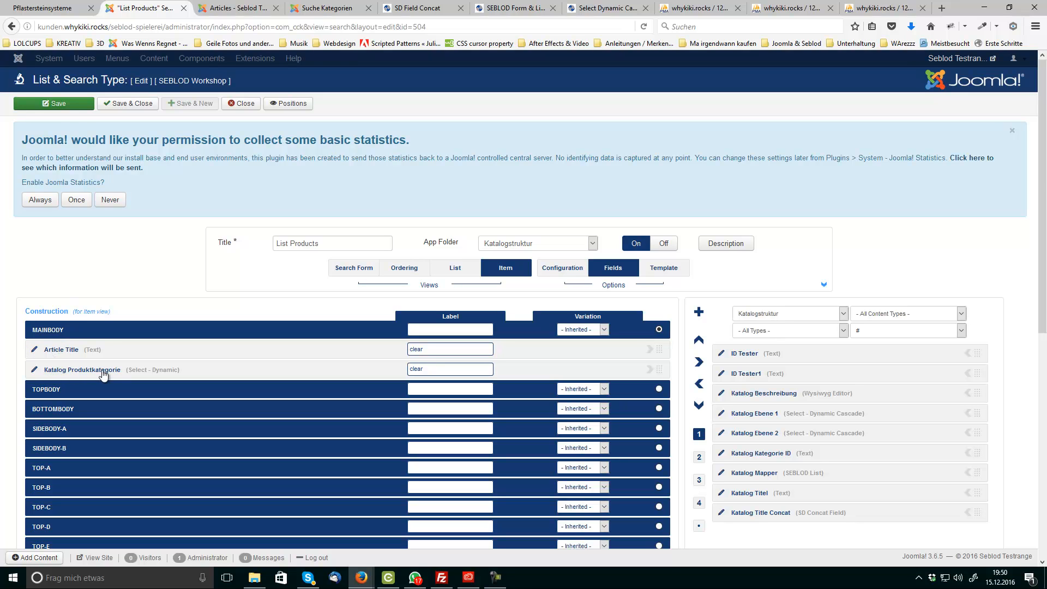
Step: Compare the category name under Testprodukt 1 in the category search results with the List Products Item view's fields
left_click(331, 9)
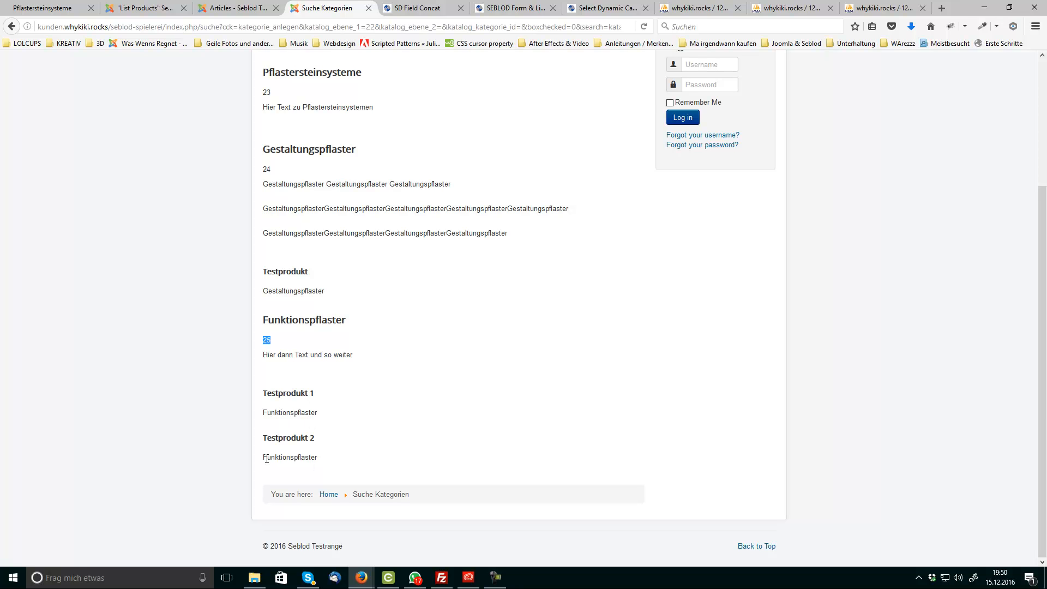
left_click_drag(317, 414, 274, 415)
left_click(222, 8)
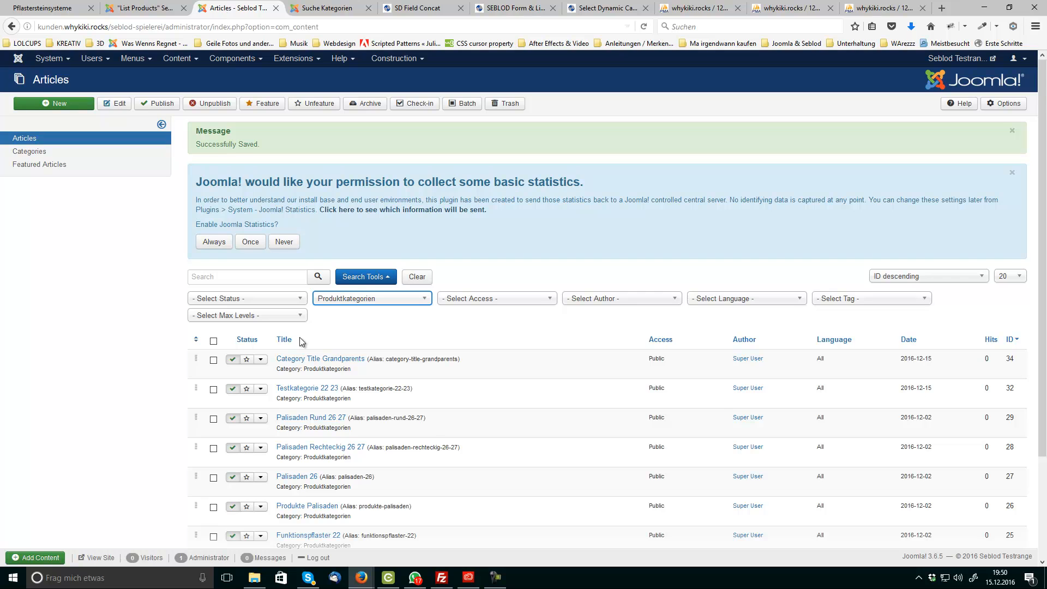
left_click(163, 5)
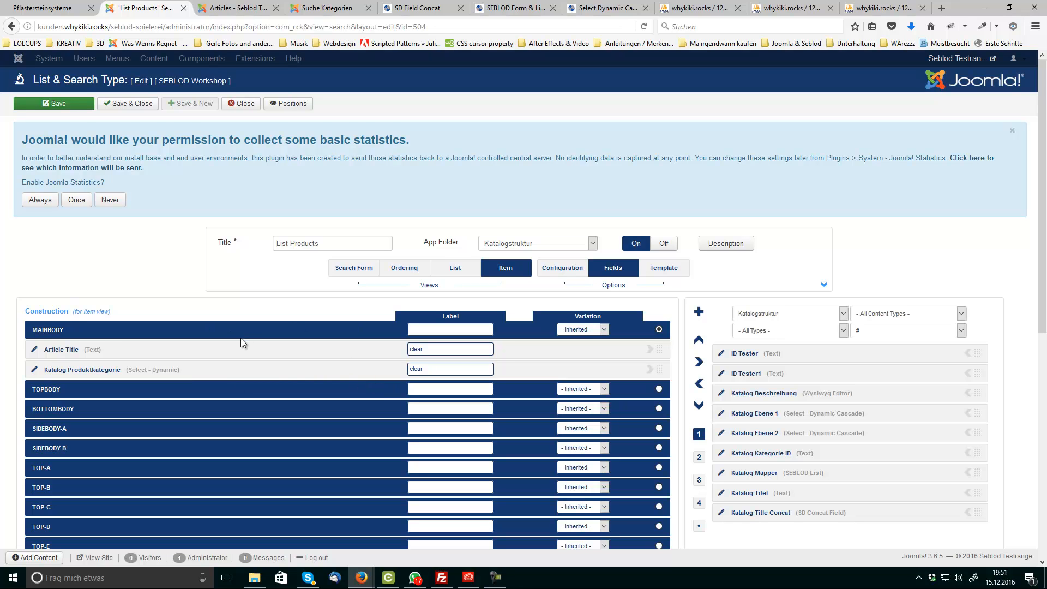
triple_click(333, 242)
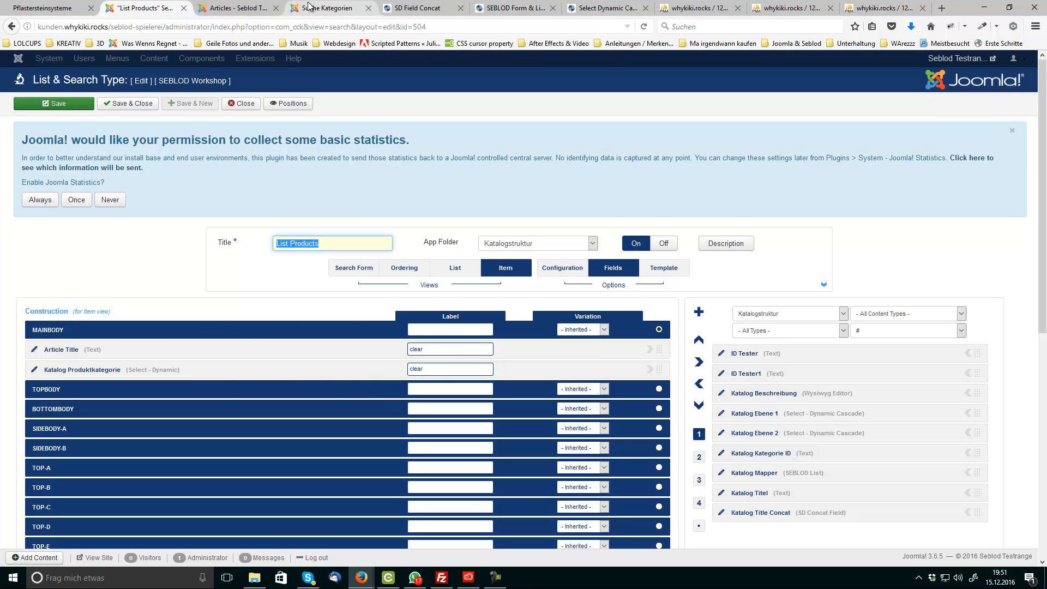
Step: View the available form and content types, including Create Product, and open the List & Search Type Manager
left_click(233, 9)
left_click(393, 59)
left_click(400, 87)
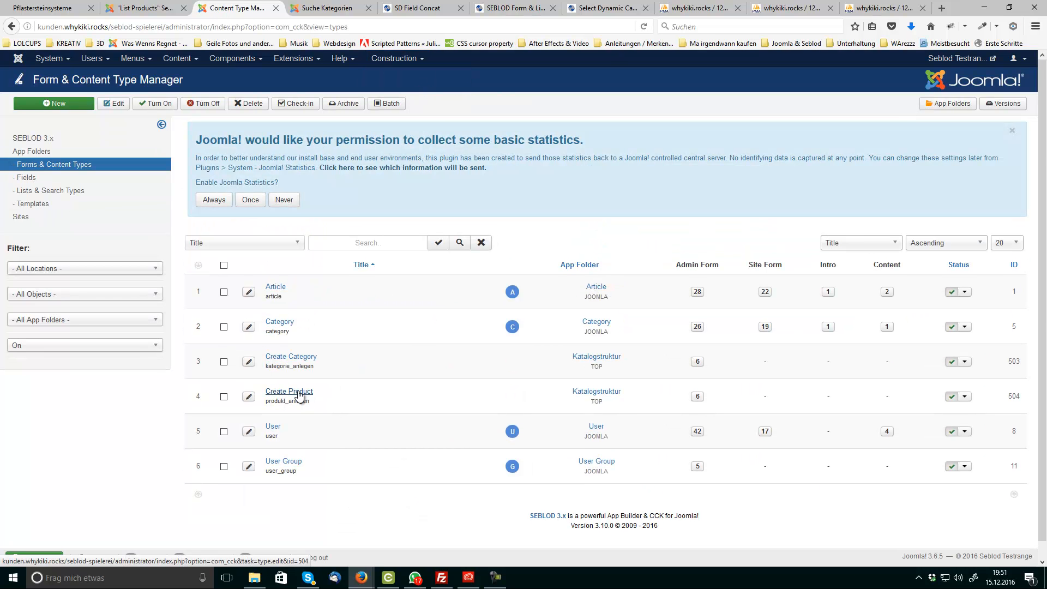
left_click(42, 194)
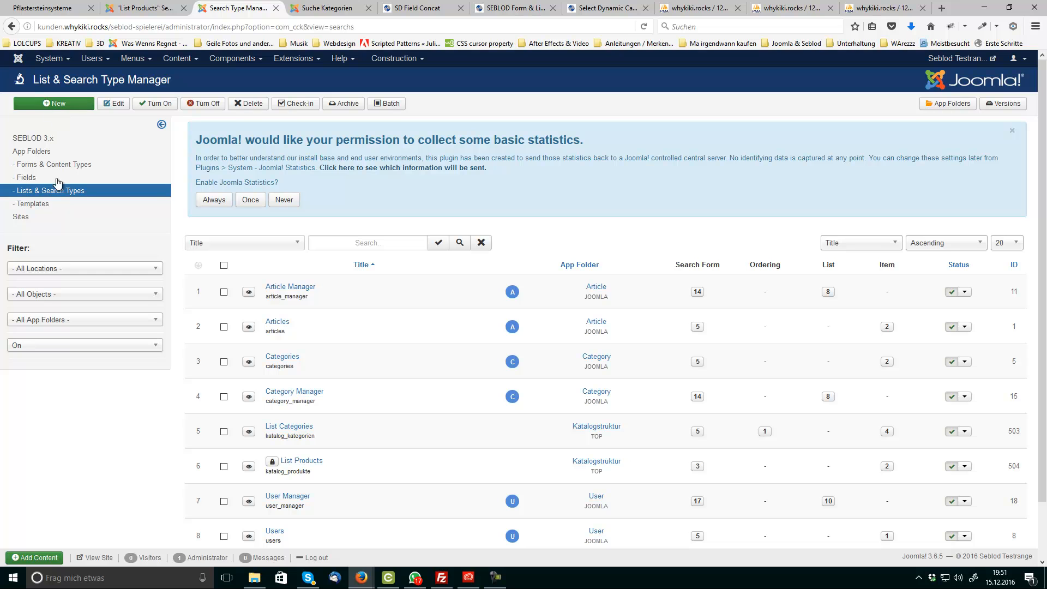
left_click(47, 103)
left_click(429, 159)
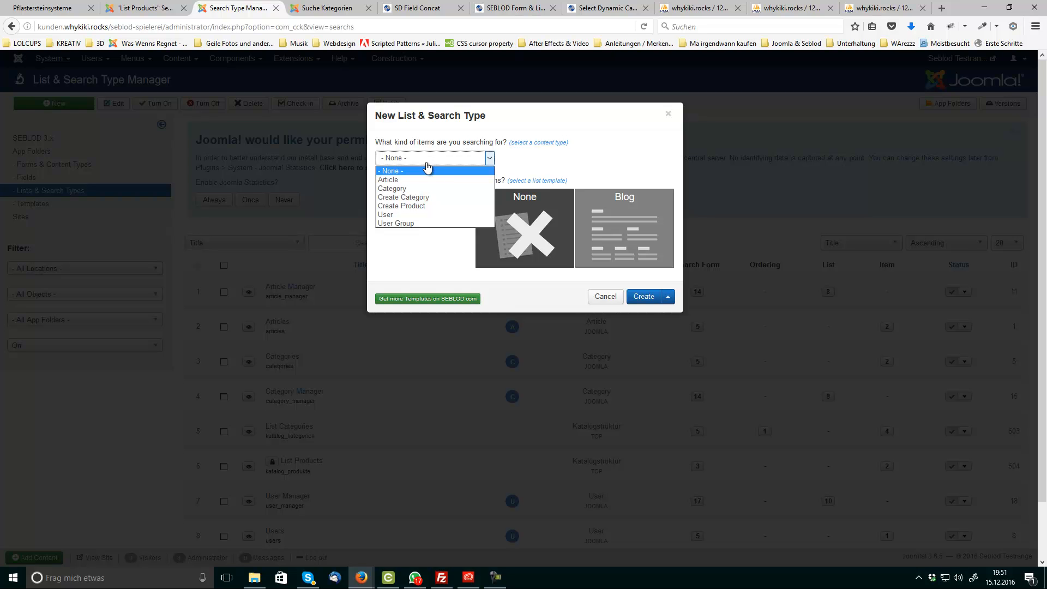
left_click(403, 206)
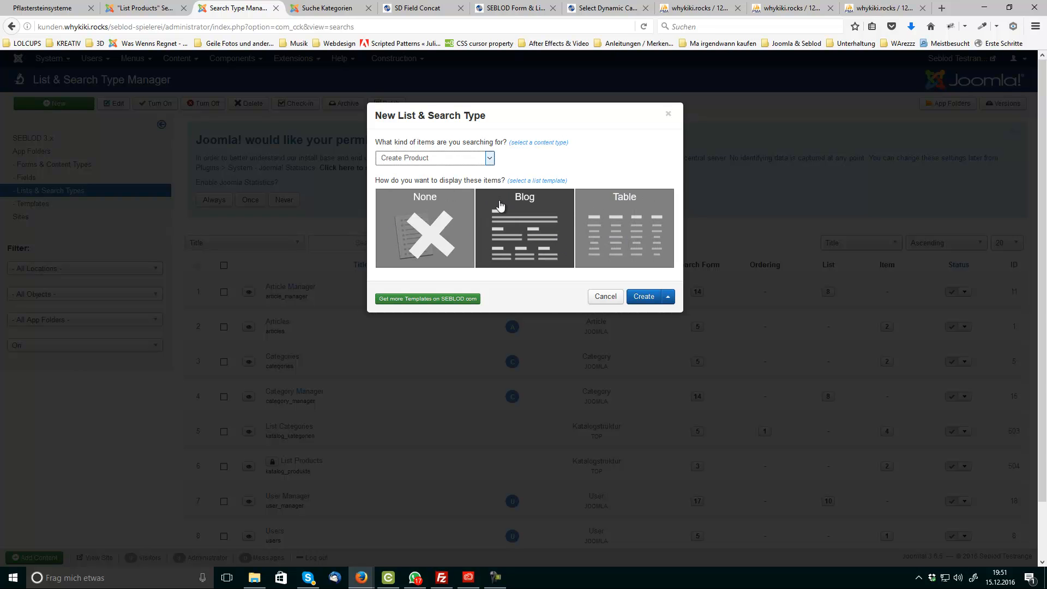
left_click(604, 296)
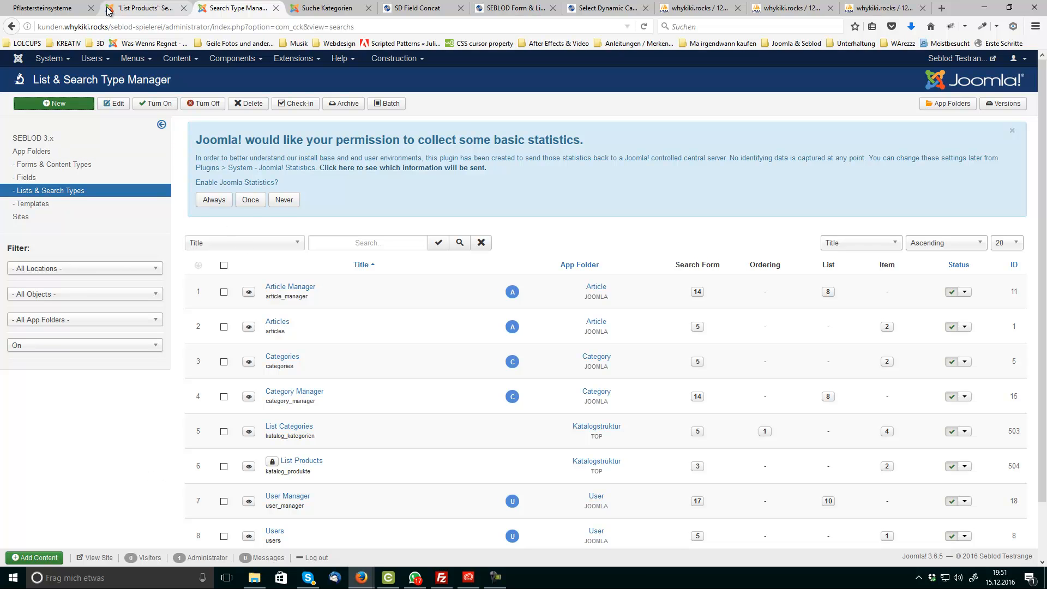
Step: Review the finished Pflastersteinsysteme catalogue page and the Search Form fields of the List Products search type
left_click(60, 8)
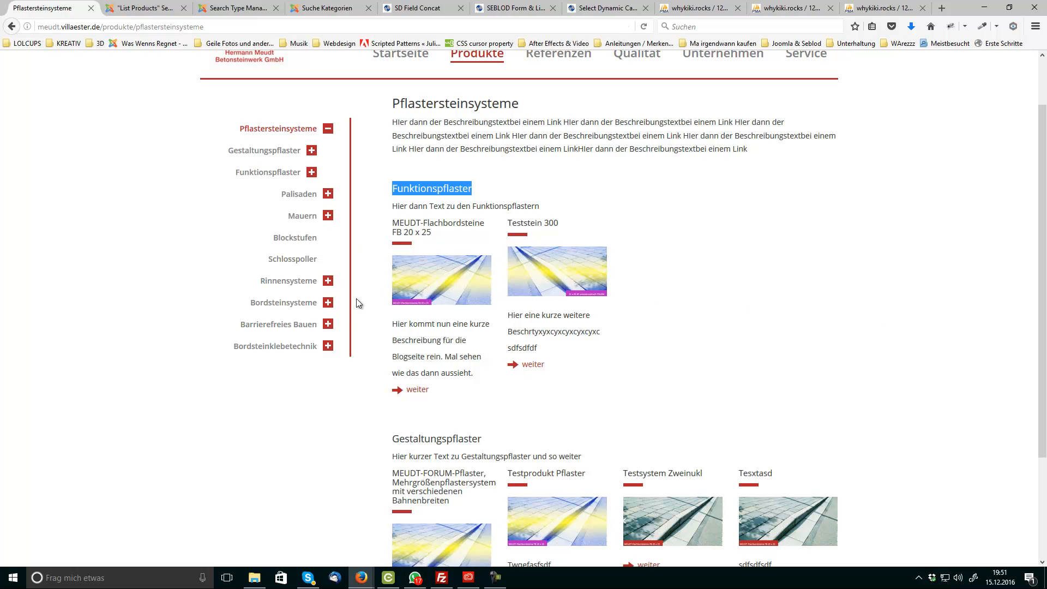
left_click(141, 8)
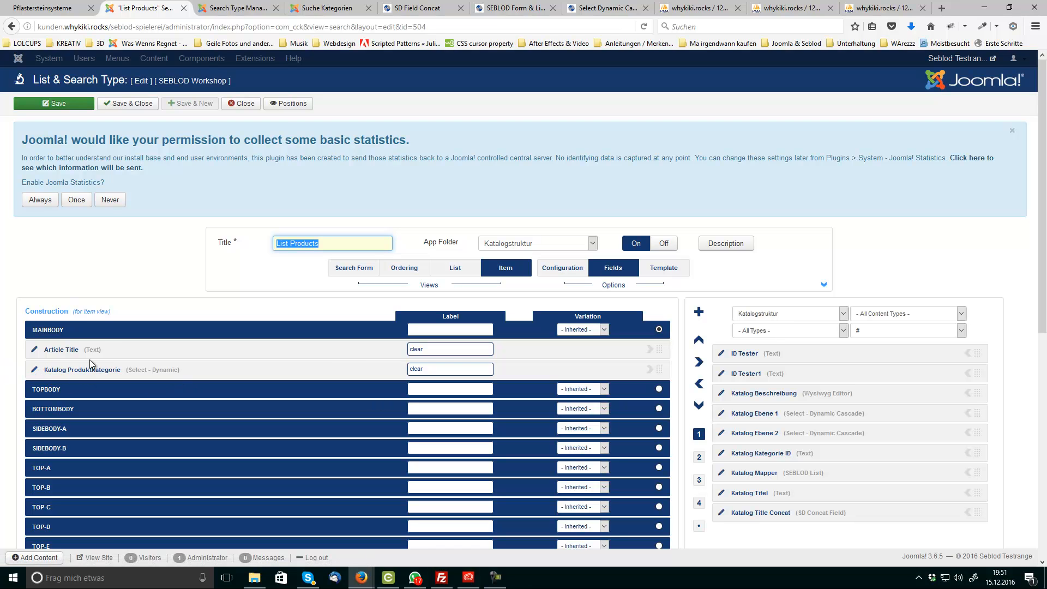
left_click(354, 267)
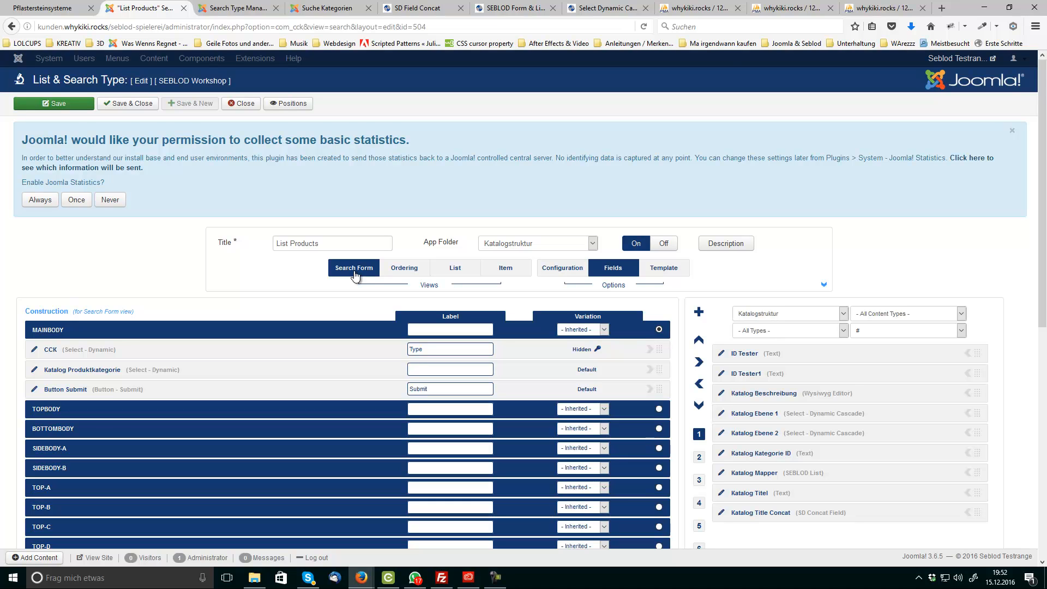
Step: Open the Create Product content type from the Form & Content Type Manager
left_click(251, 10)
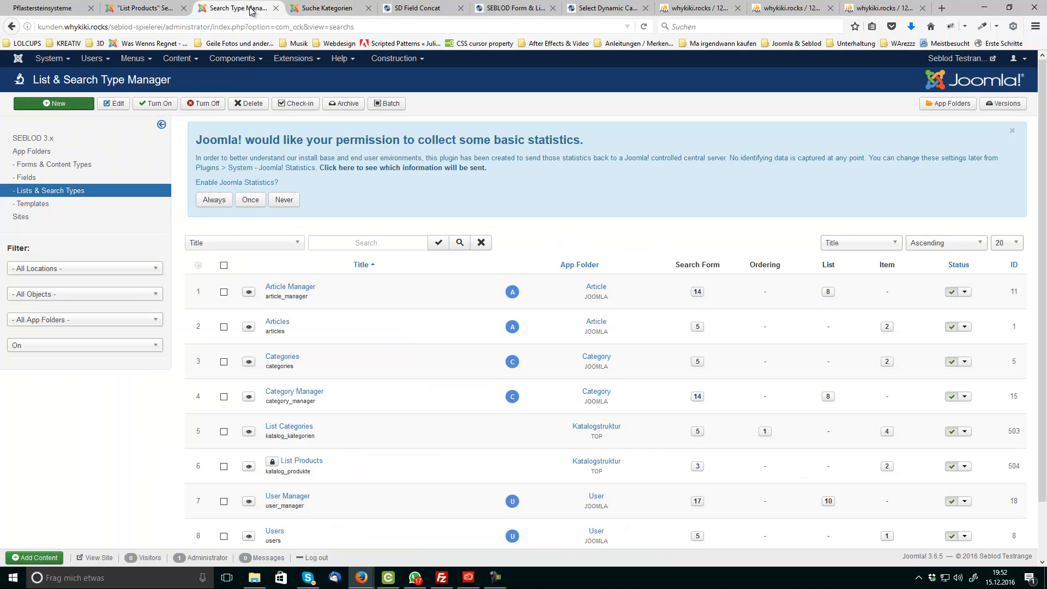
scroll(218, 314, "down", 2)
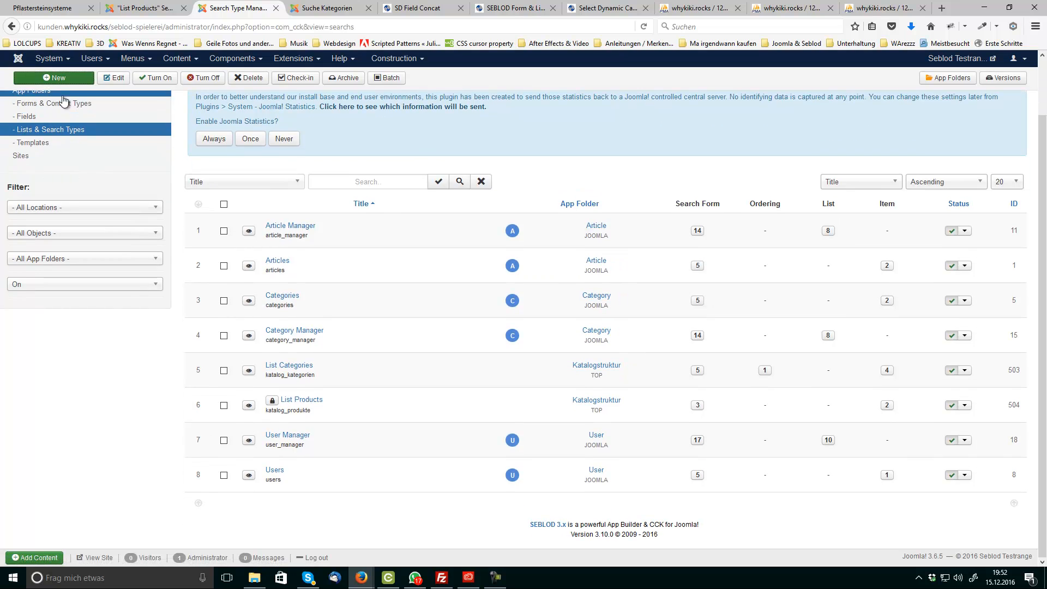
left_click(55, 108)
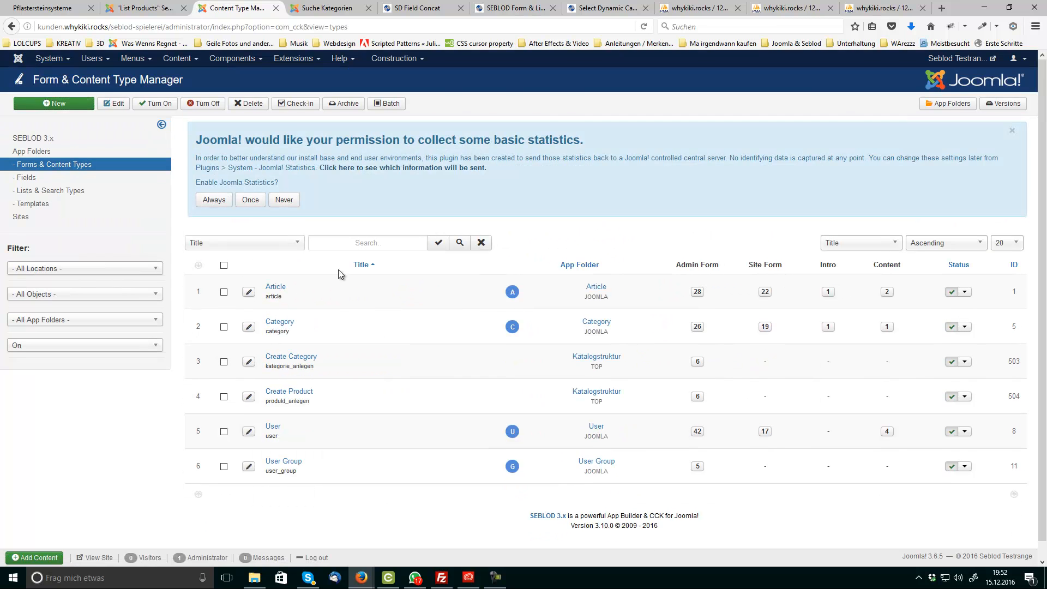
left_click(292, 391)
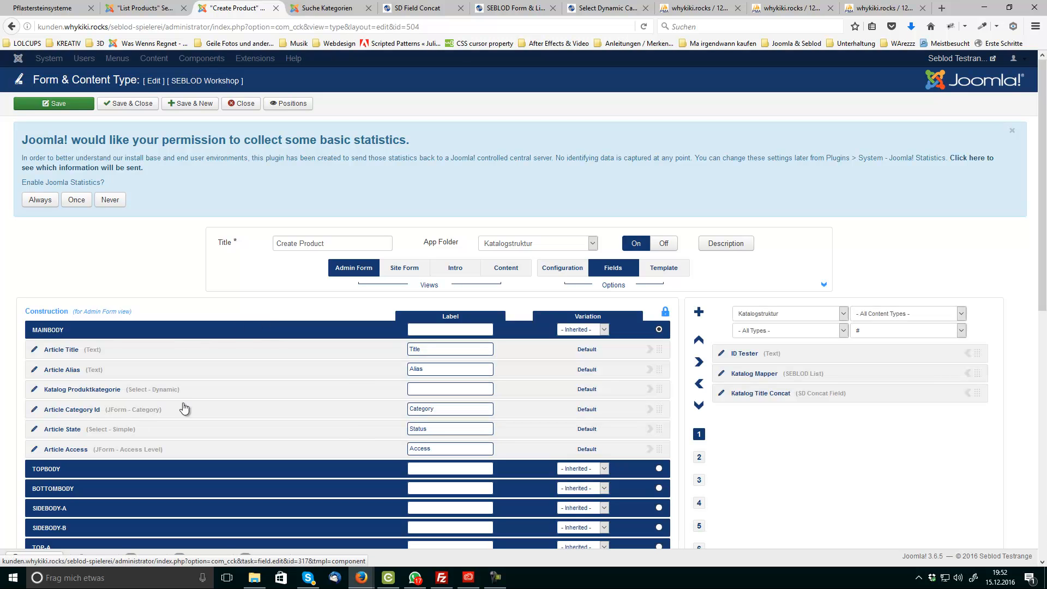
Step: Inspect the construction and storage settings of the Katalog Produktkategorie field, and close it and the Create Product content type unsaved
left_click(35, 389)
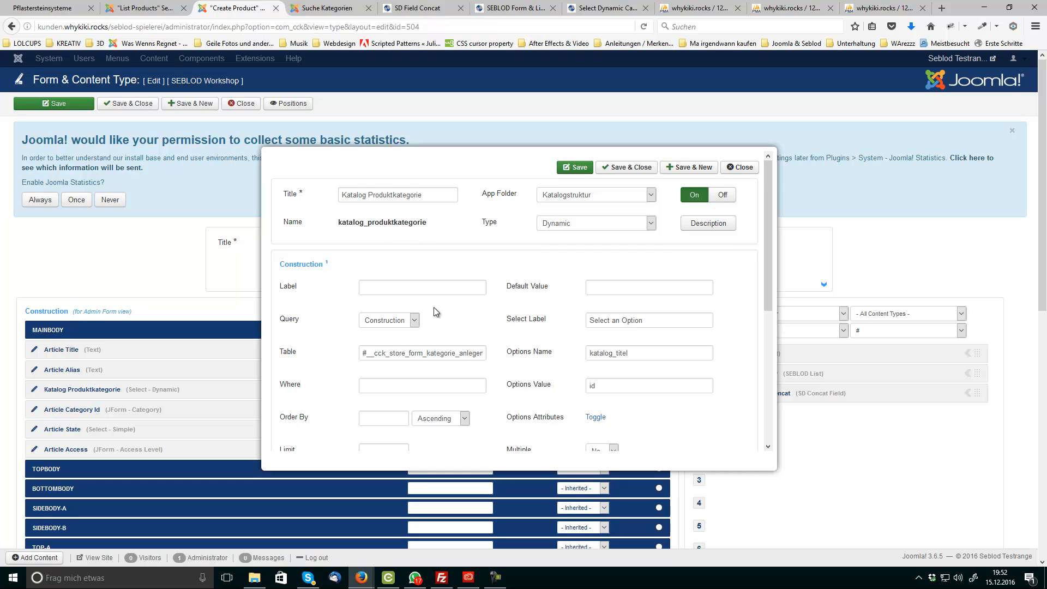
scroll(441, 314, "down", 3)
scroll(441, 311, "down", 3)
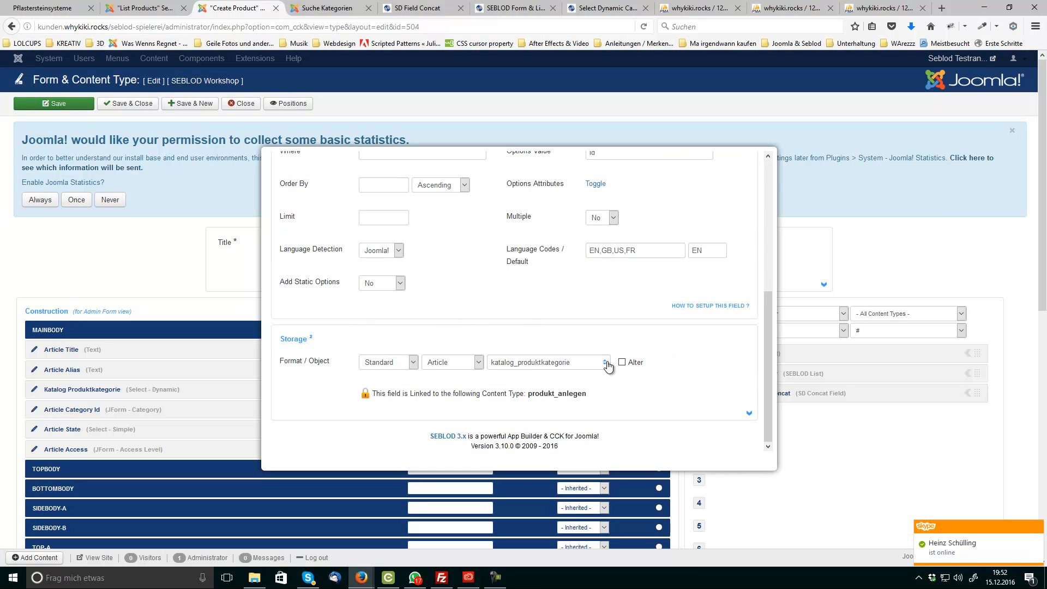
scroll(552, 363, "up", 10)
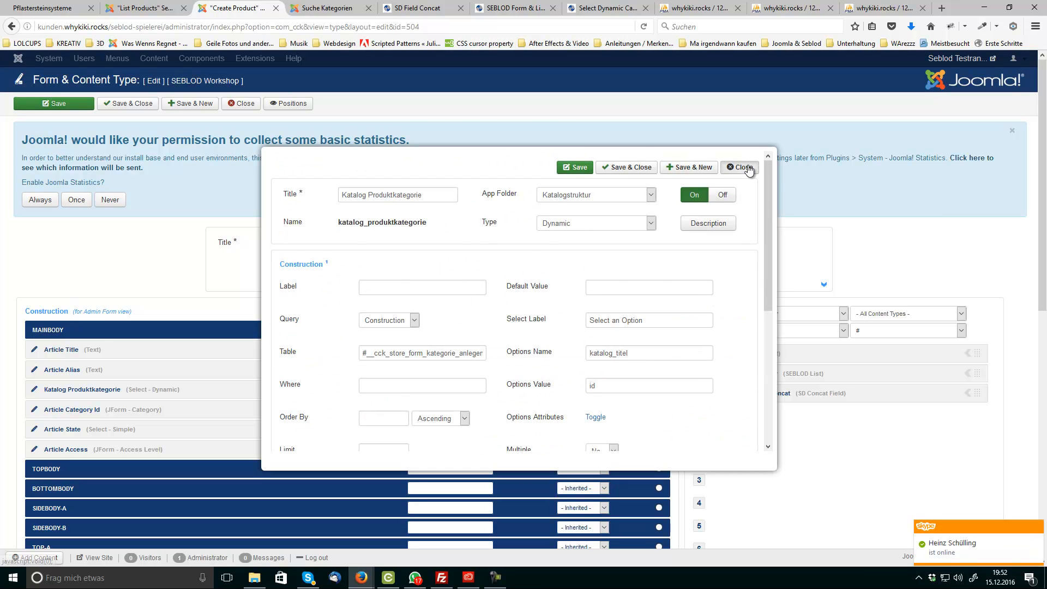
left_click(744, 167)
scroll(261, 109, "down", 1)
scroll(257, 128, "up", 1)
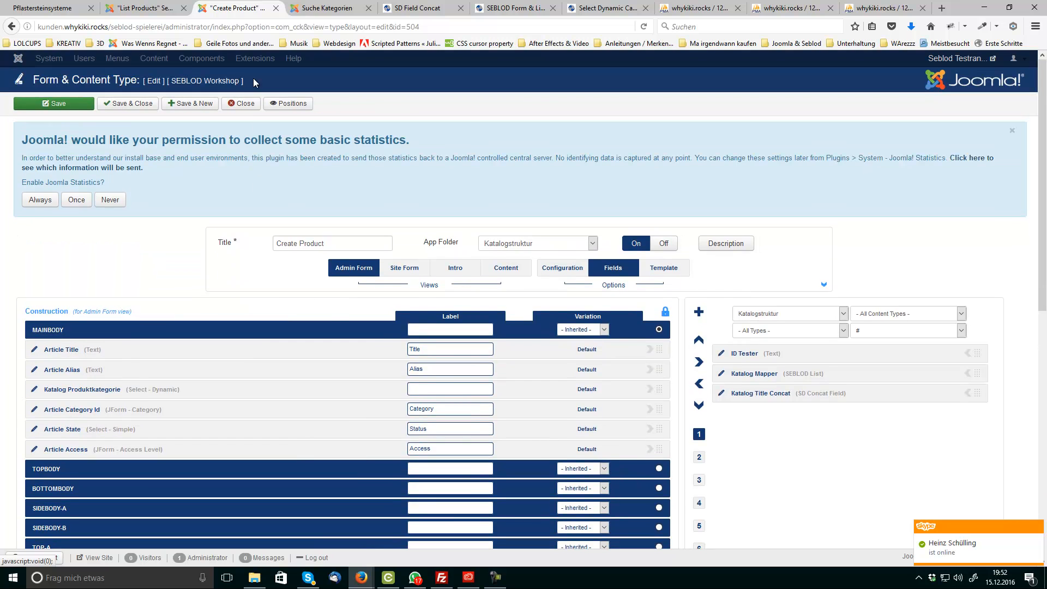
left_click(244, 109)
Step: Search the site's Suche Produkte page for products in the category Gestaltungspflaster
left_click(143, 8)
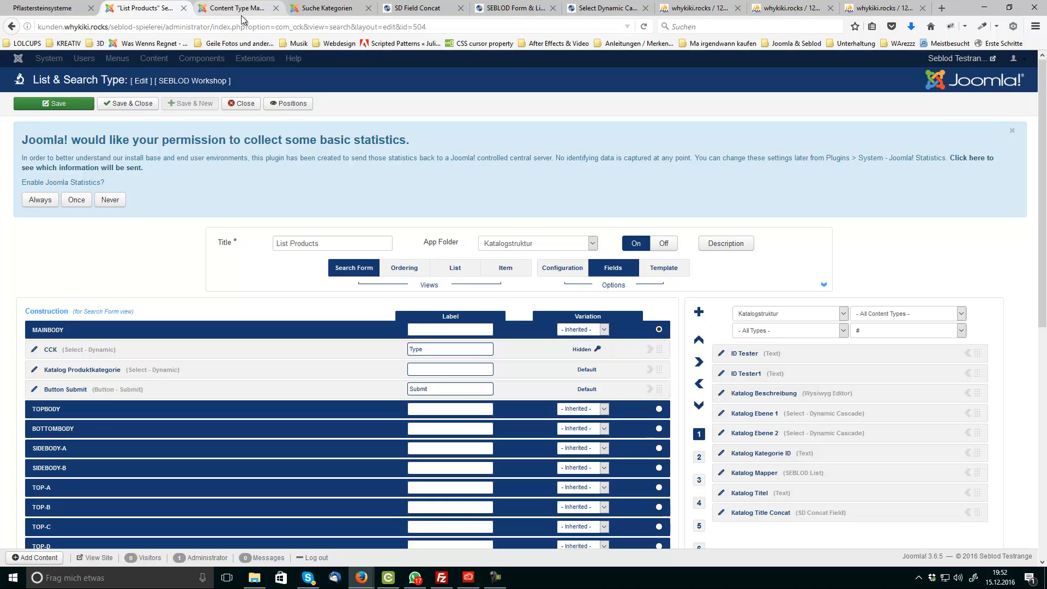
left_click(327, 8)
scroll(713, 220, "up", 4)
left_click(696, 158)
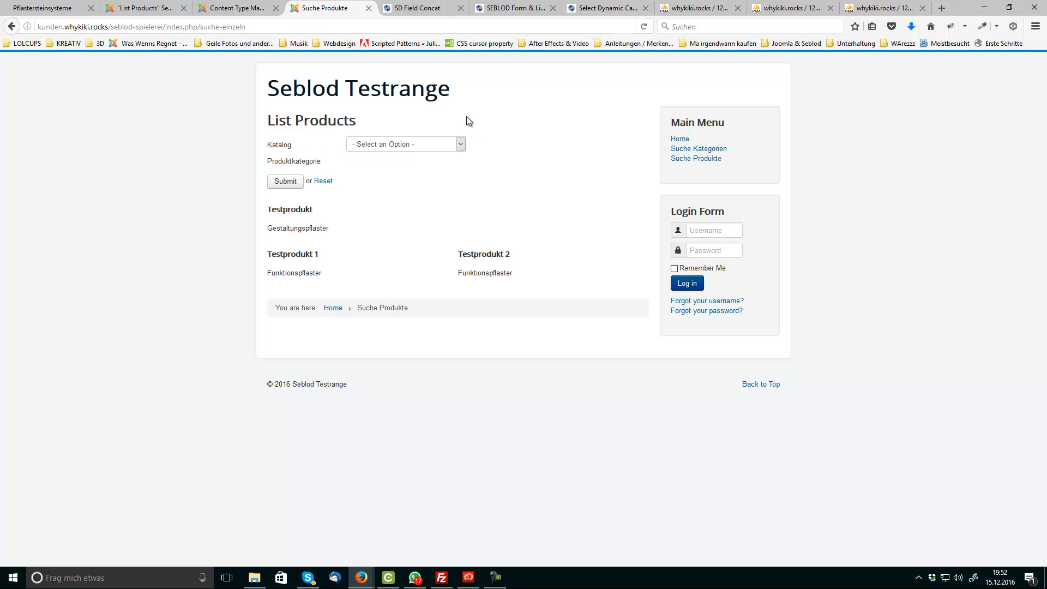
left_click(413, 147)
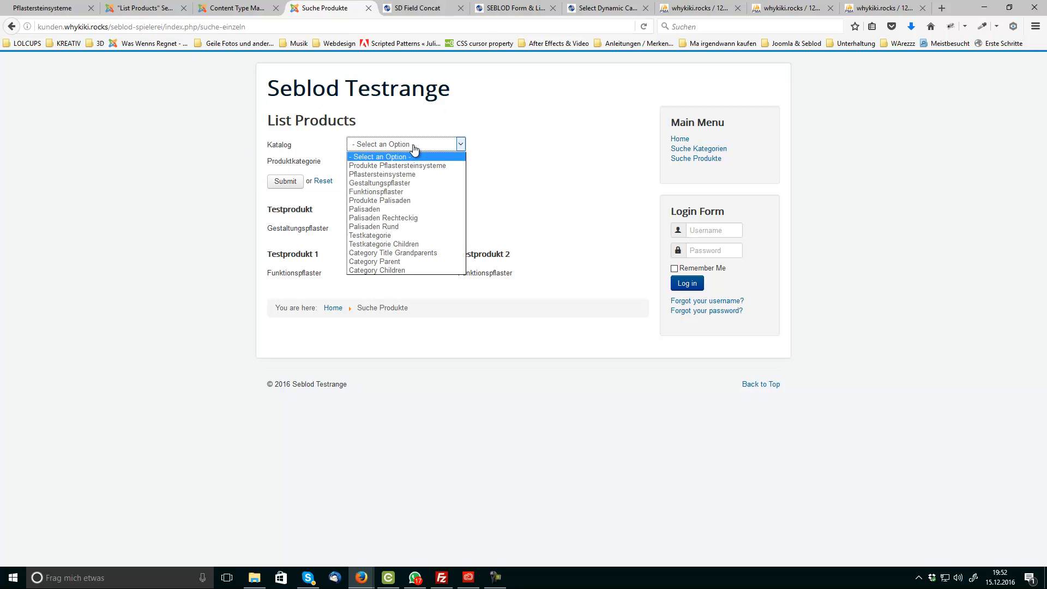
left_click(378, 184)
left_click(294, 185)
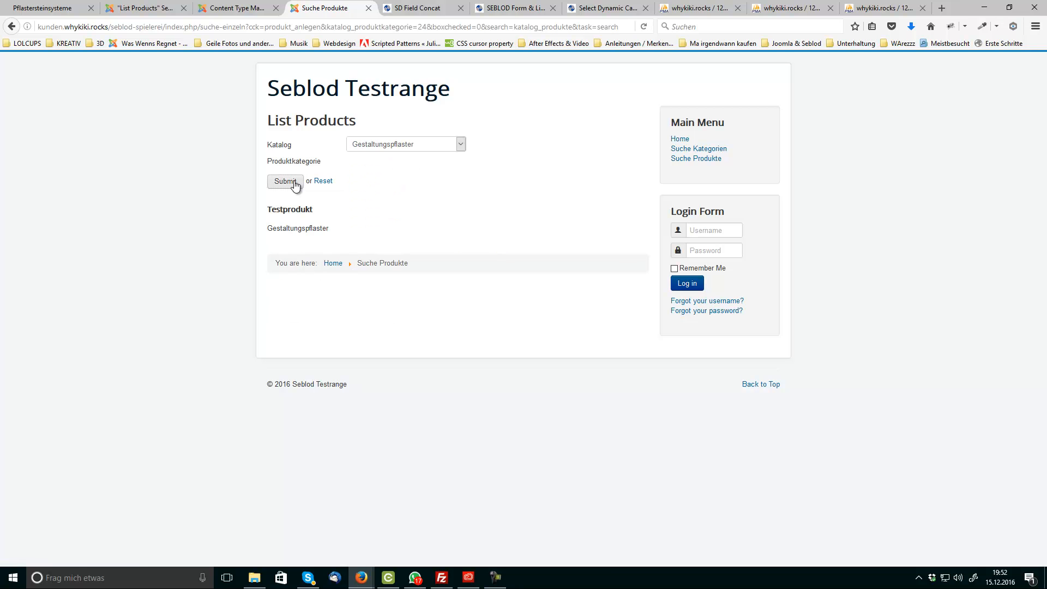
Step: Search the Suche Produkte page for products in the category Funktionspflaster
left_click(409, 145)
left_click(400, 192)
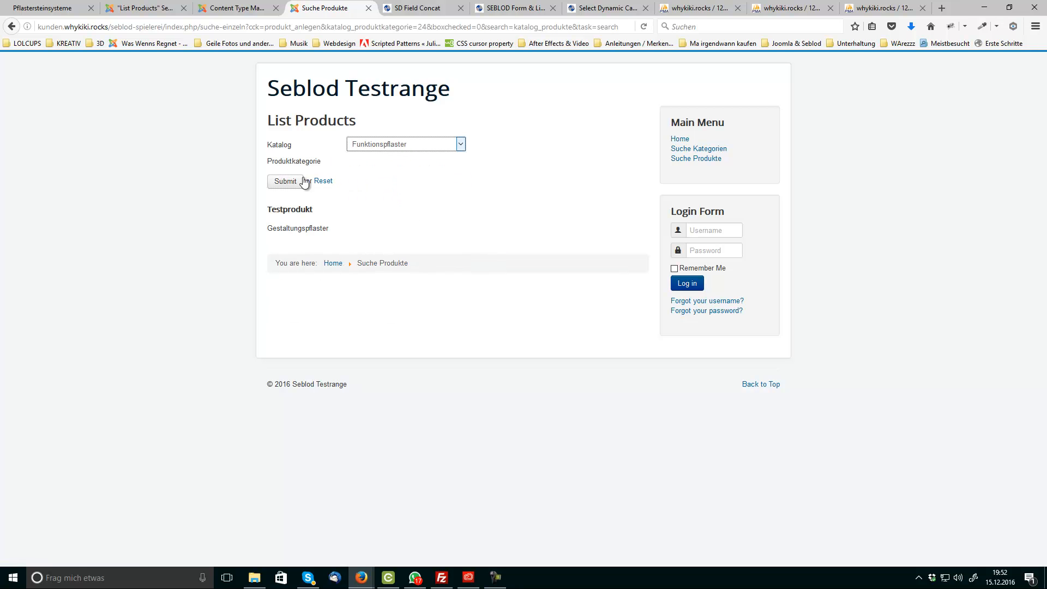
left_click(285, 181)
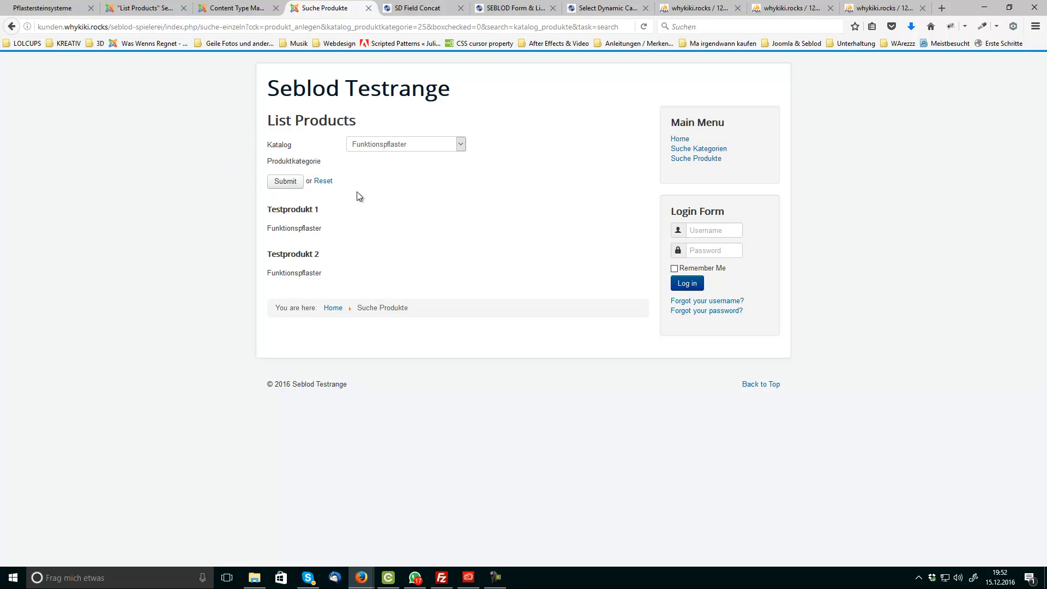
Step: Open the site's Suche Kategorien page and look through its categories with the products listed under them
left_click(702, 148)
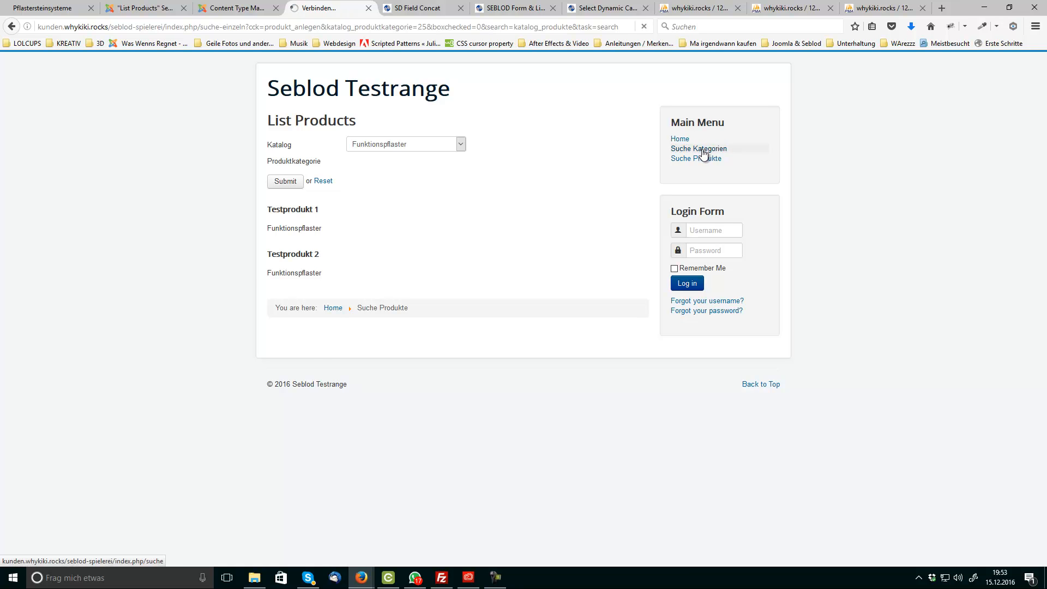
scroll(281, 371, "down", 5)
scroll(295, 392, "up", 5)
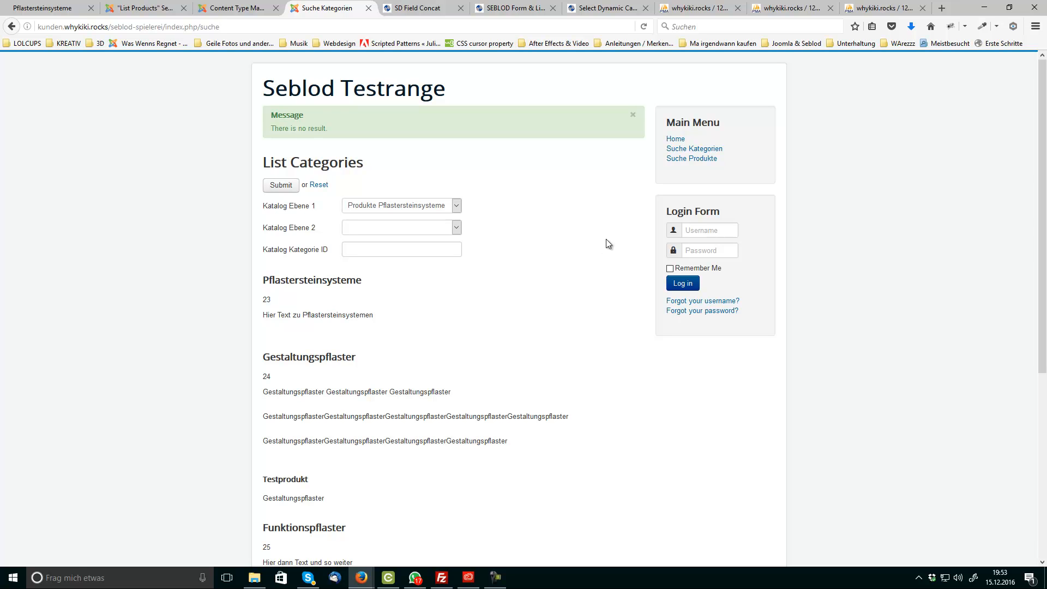
Step: Review the title and Search Form fields of the List Products search type in the Joomla administration
left_click(125, 7)
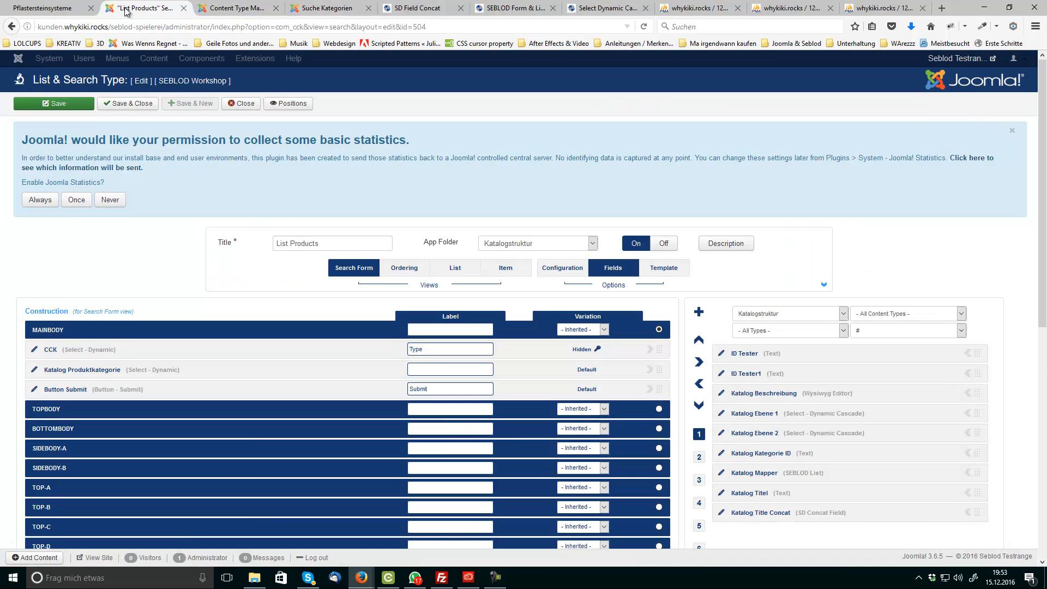
scroll(199, 288, "down", 2)
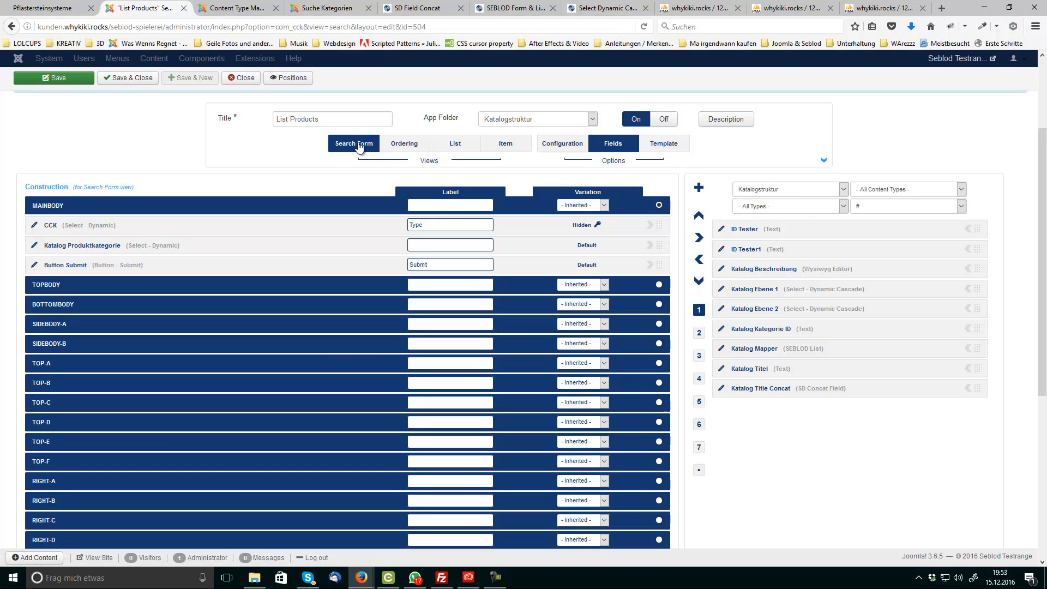
left_click_drag(333, 114, 249, 121)
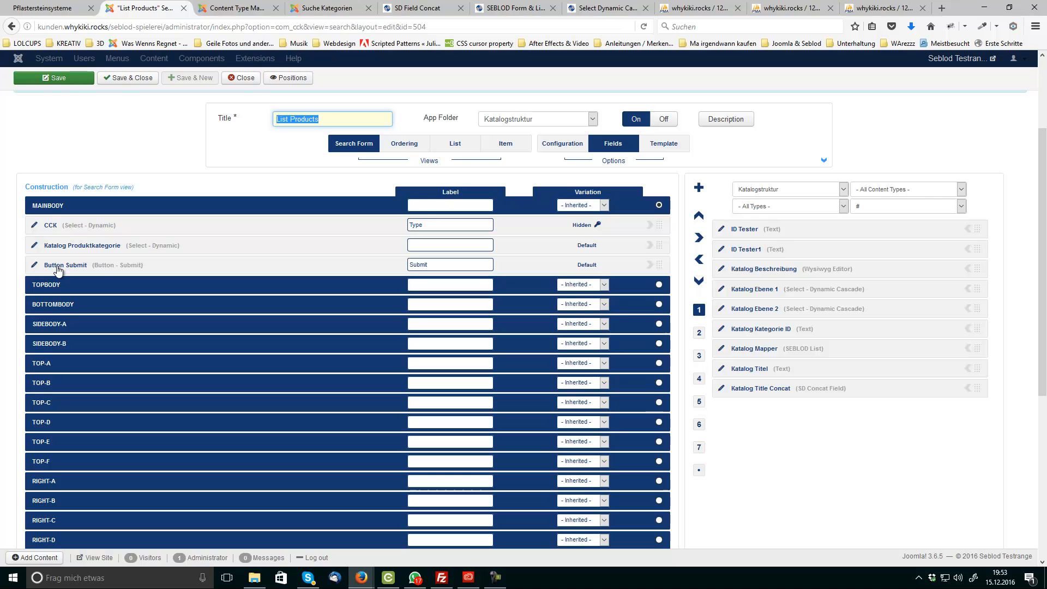
Step: Reload the site's Suche Produkte page unfiltered and review the available Katalog Produktkategorie options
left_click(339, 6)
left_click(714, 157)
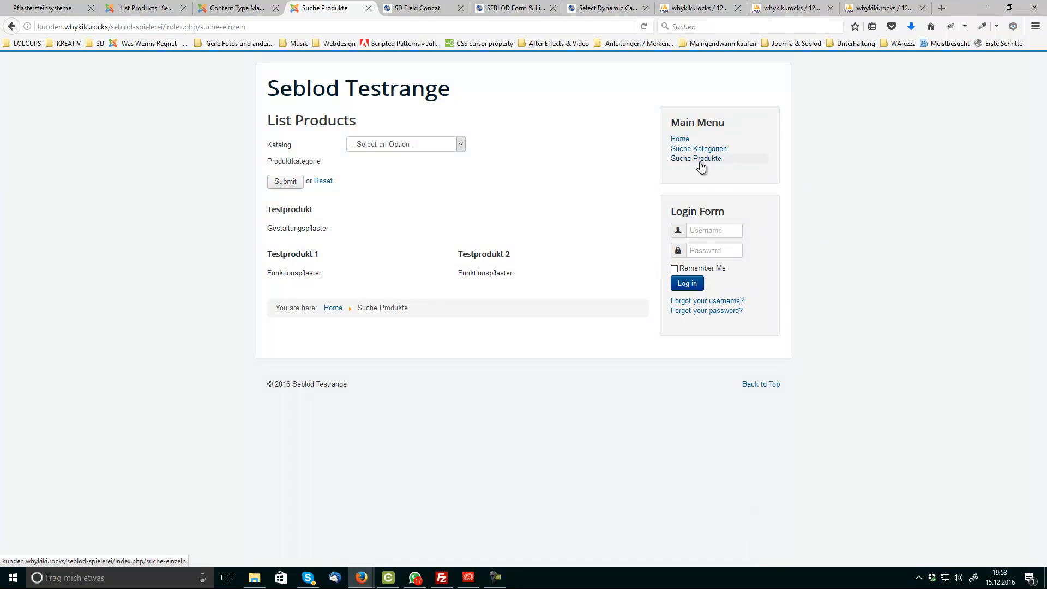
left_click(361, 144)
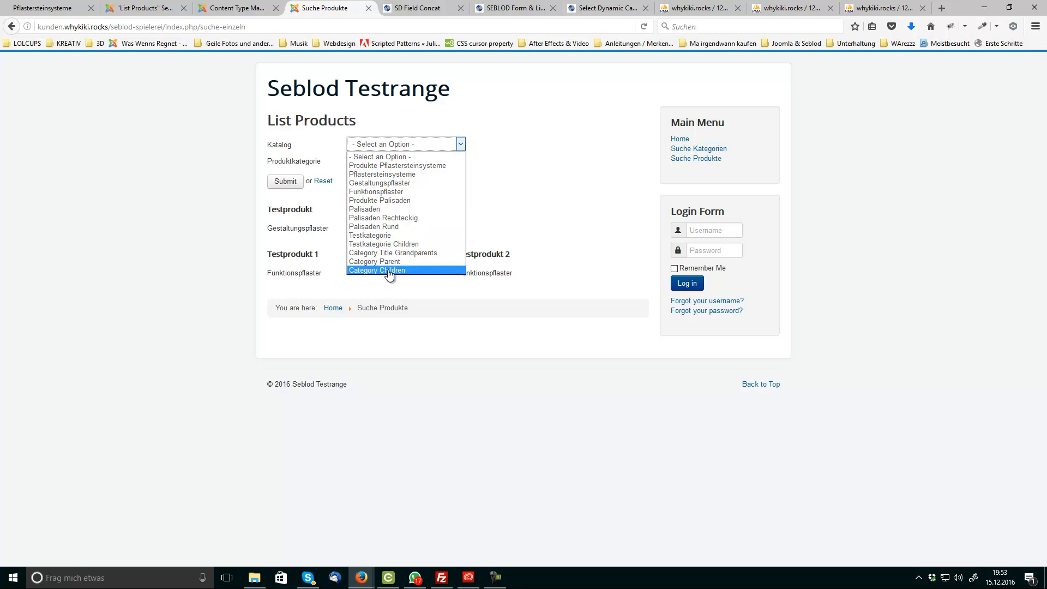
left_click(385, 158)
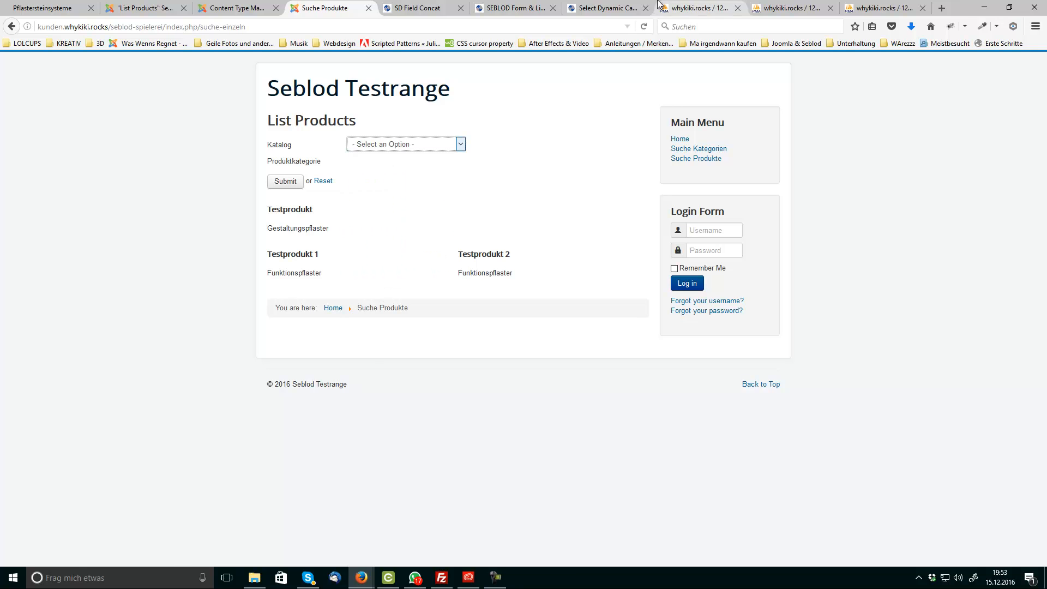
Step: Browse the records of the wxbwc_cck_store_form_kategorie_anlegen table in phpMyAdmin and compare them with the category options on Suche Produkte
left_click(665, 10)
left_click(790, 9)
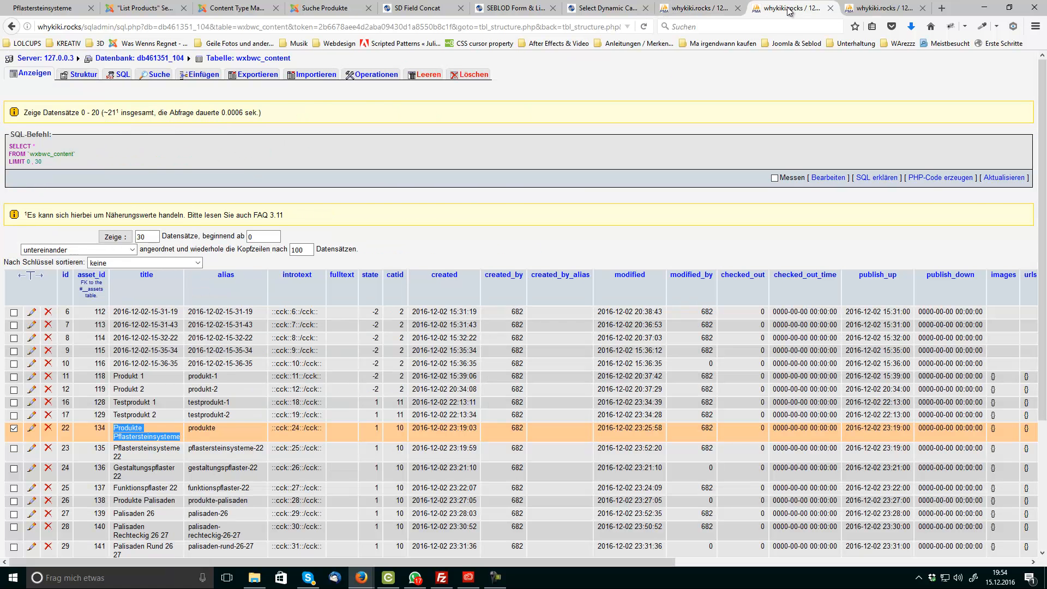
left_click(697, 10)
left_click(106, 280)
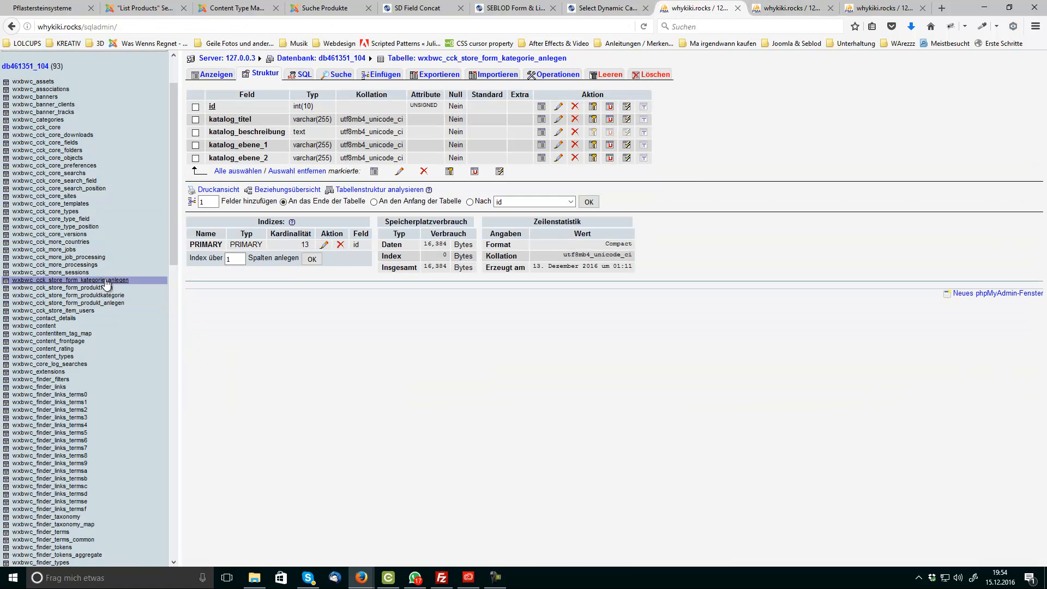
left_click(216, 74)
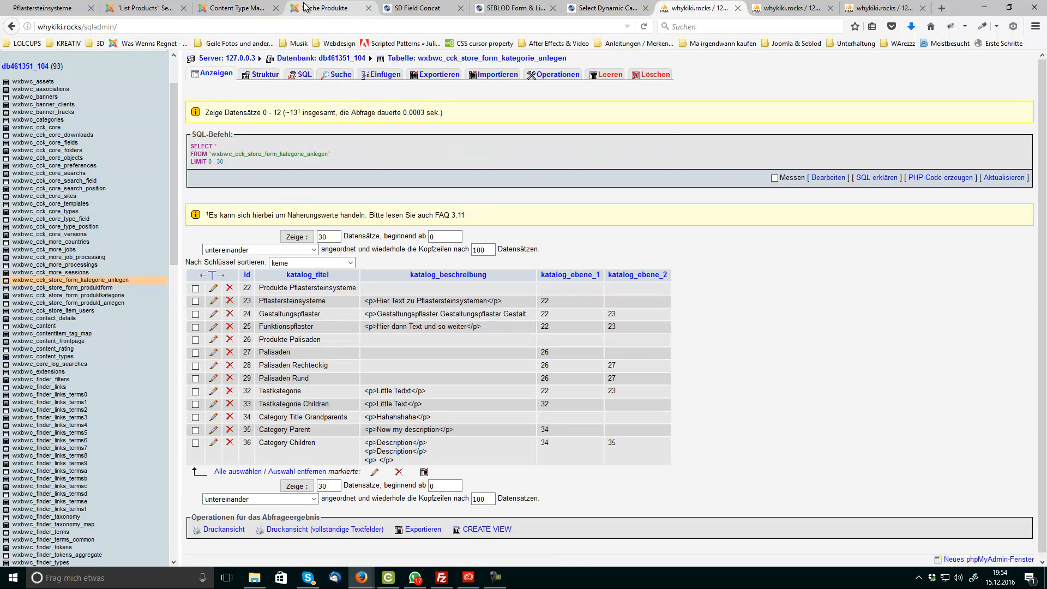
left_click(324, 8)
left_click(409, 145)
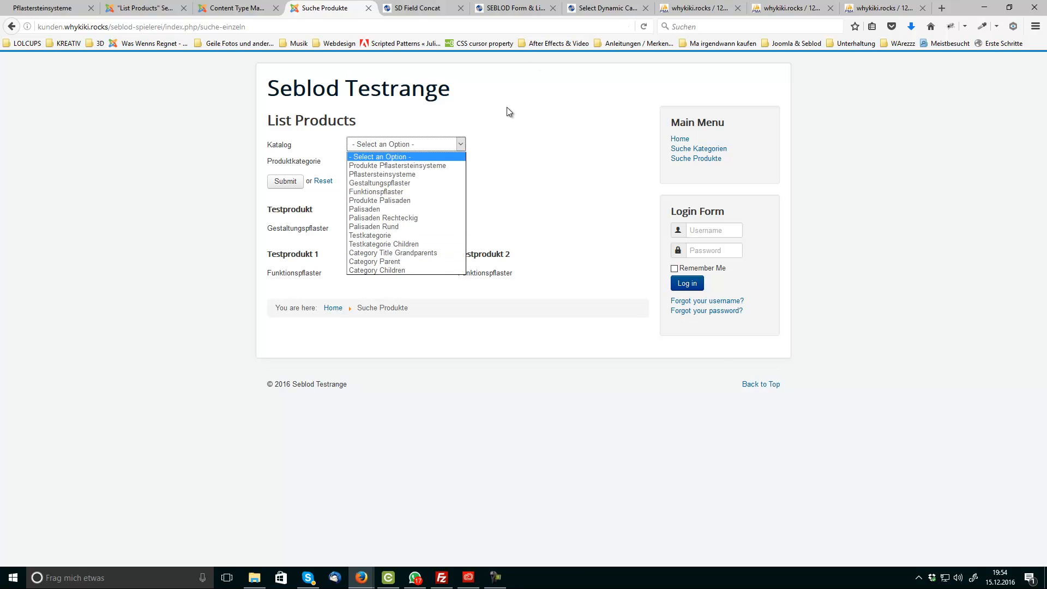
Step: Return to the List Products search type and close it without saving
left_click(152, 12)
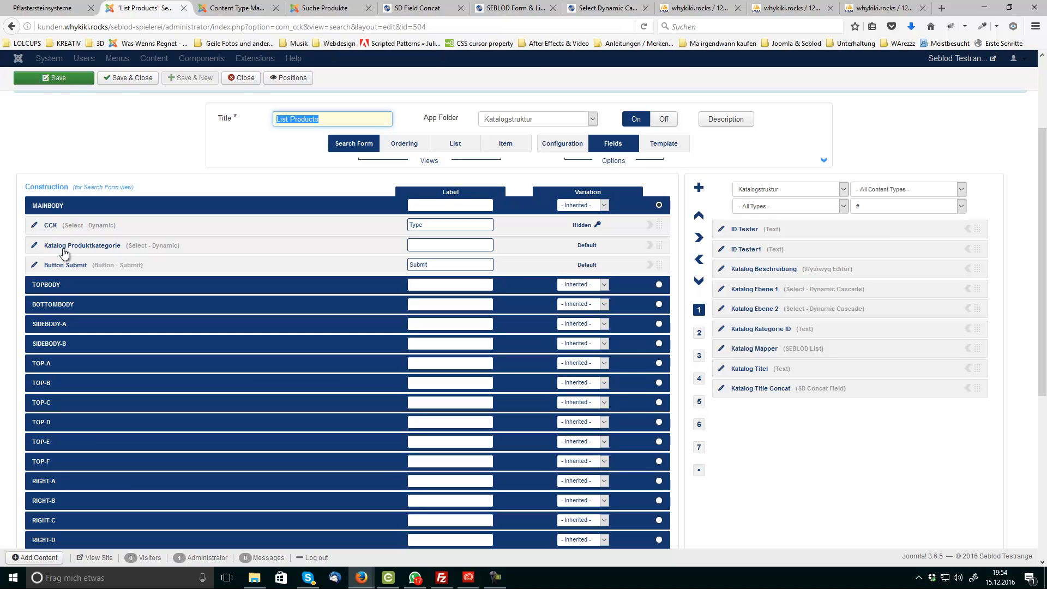
left_click(246, 77)
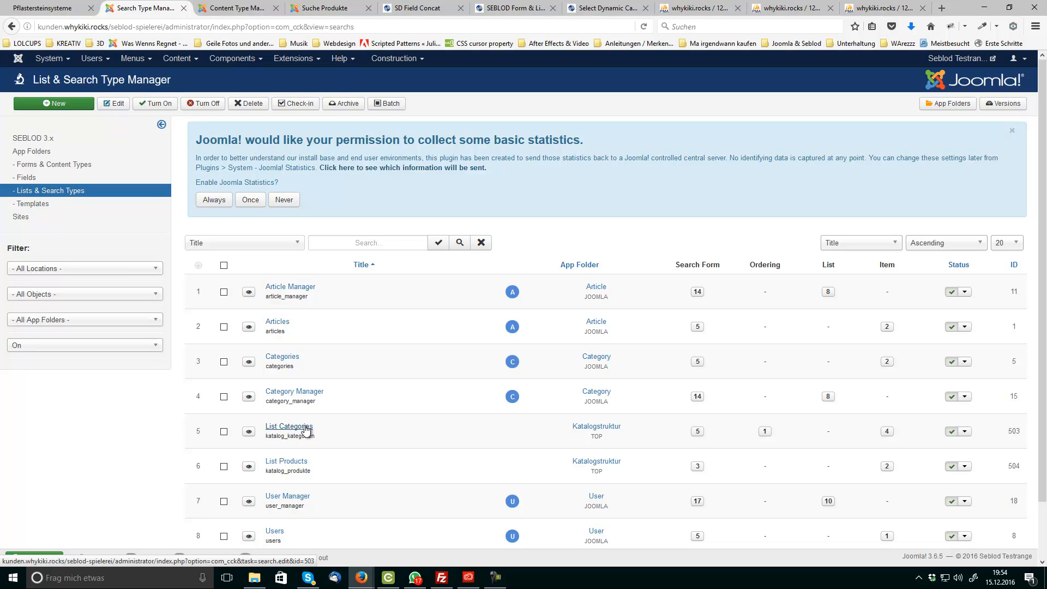
left_click(64, 102)
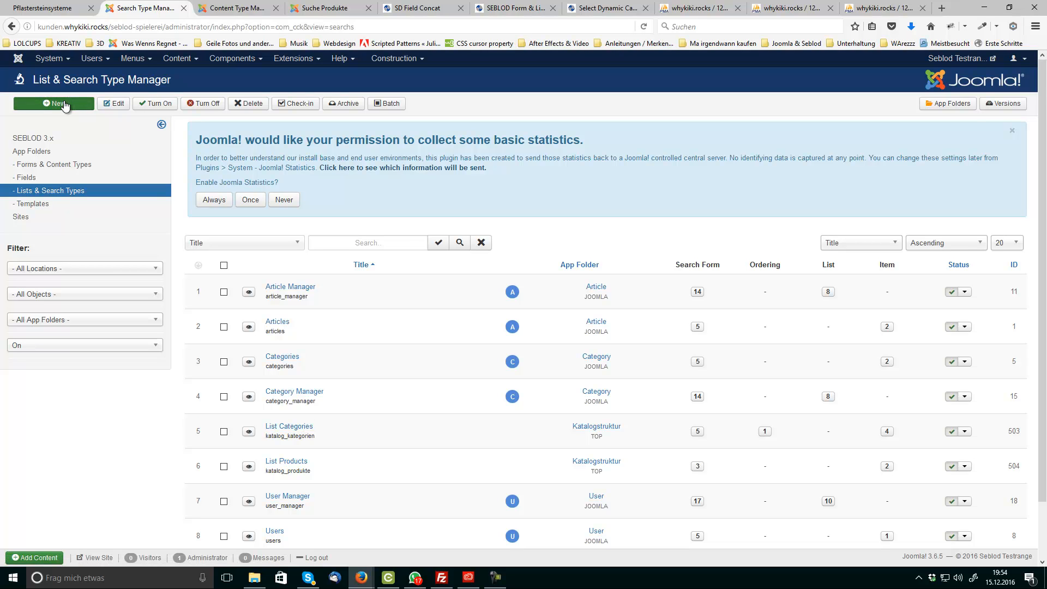
left_click(415, 162)
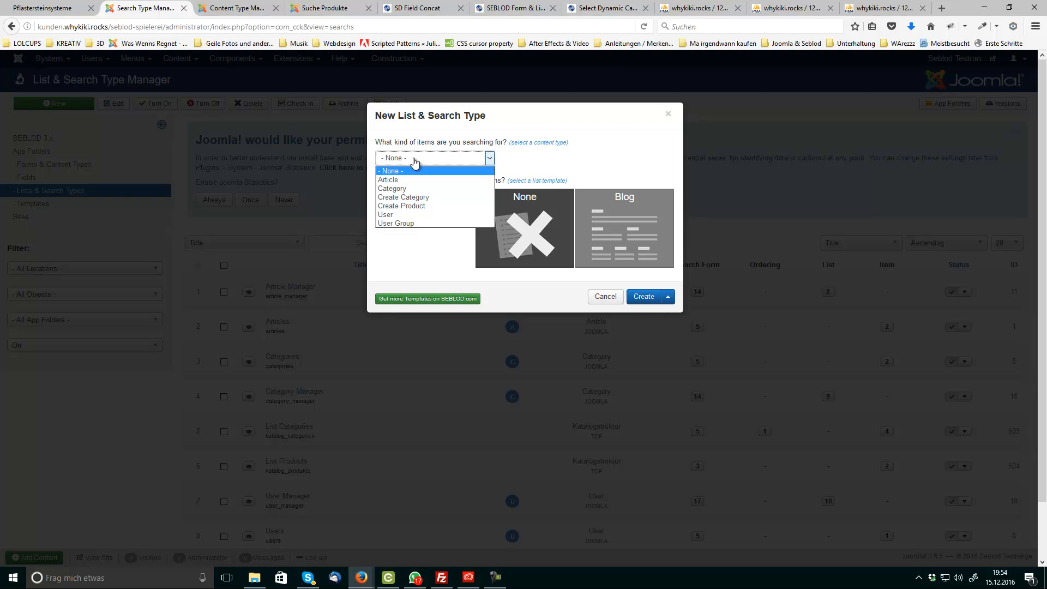
left_click(407, 198)
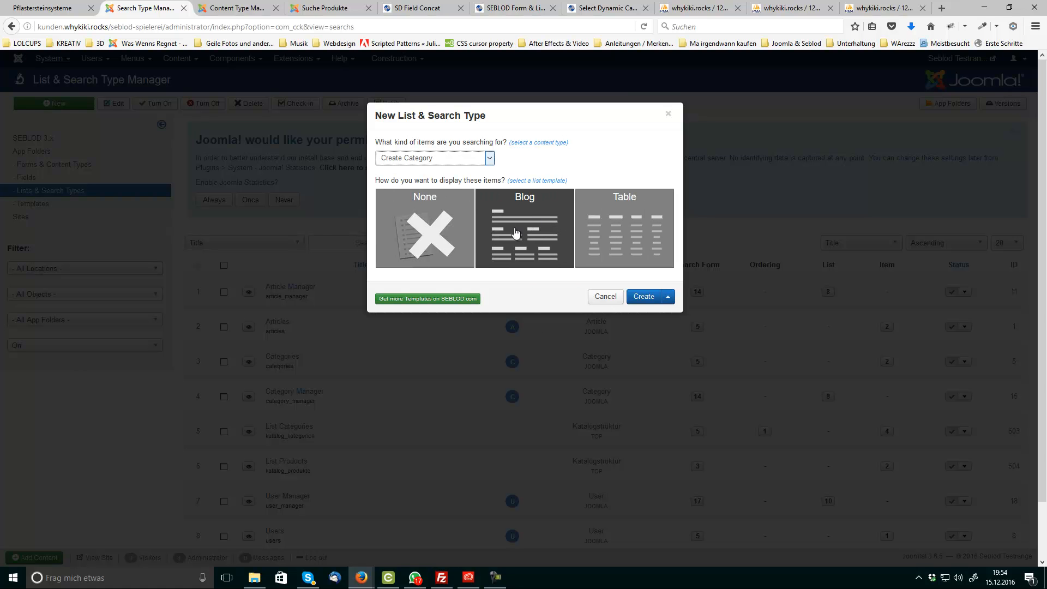
left_click(607, 295)
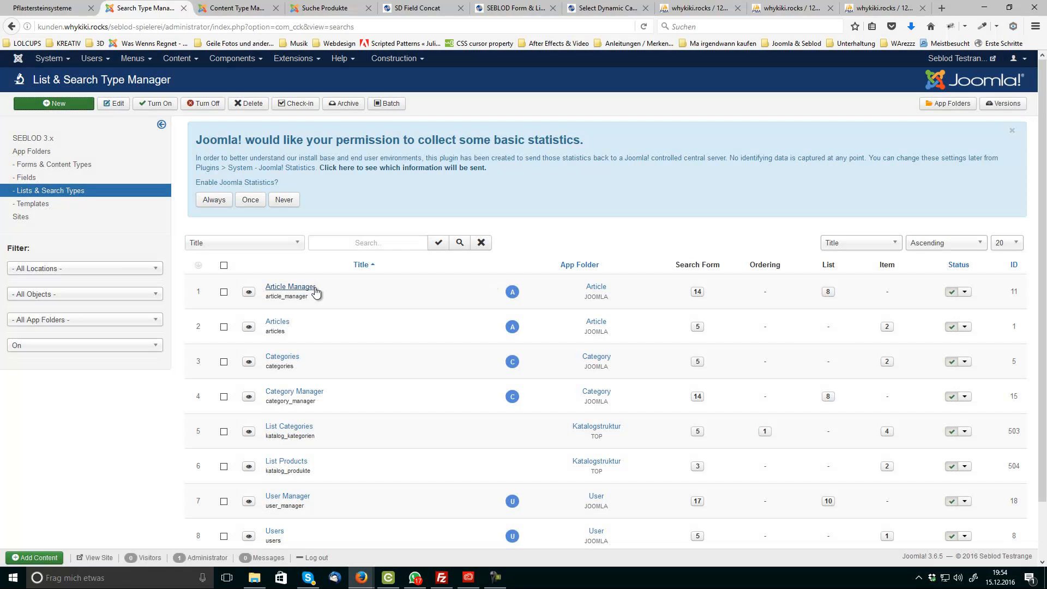
Step: Open the List Categories search type and compare its Search Form fields with the site's Suche Kategorien page
left_click(299, 431)
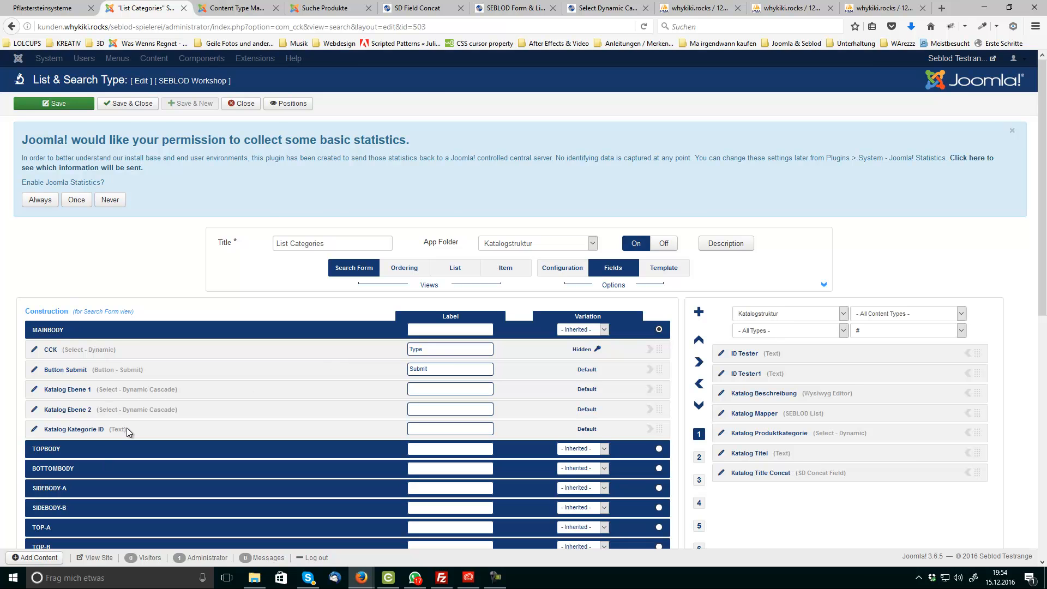
left_click(324, 8)
left_click(713, 153)
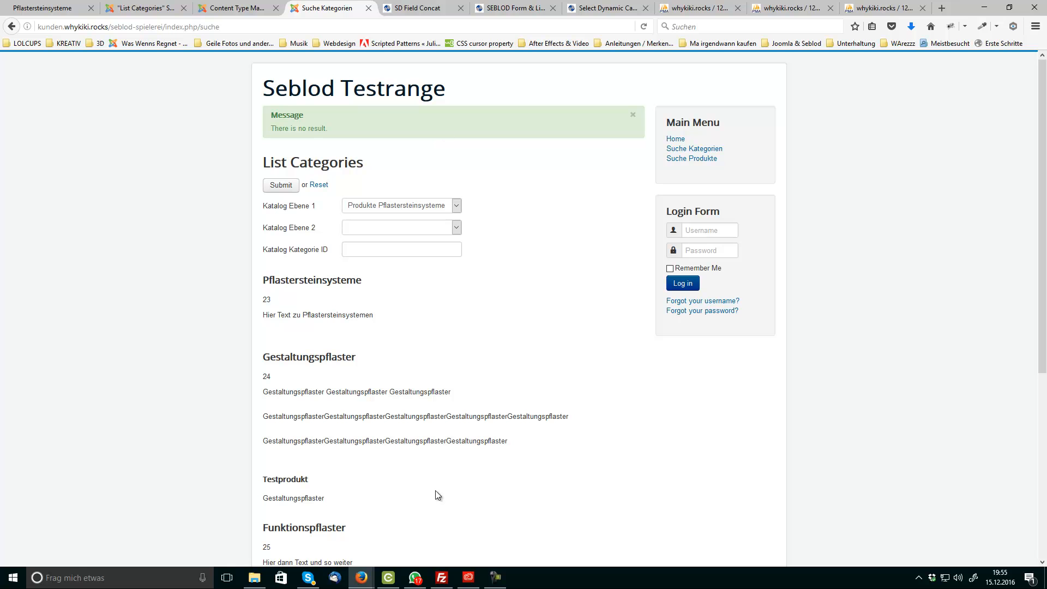
left_click(249, 10)
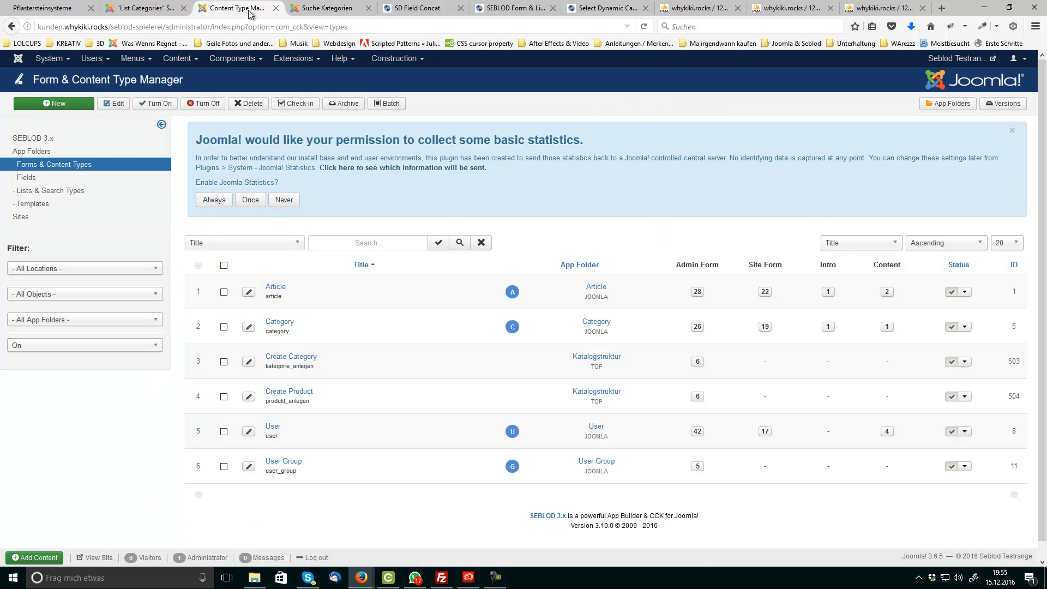
left_click(153, 10)
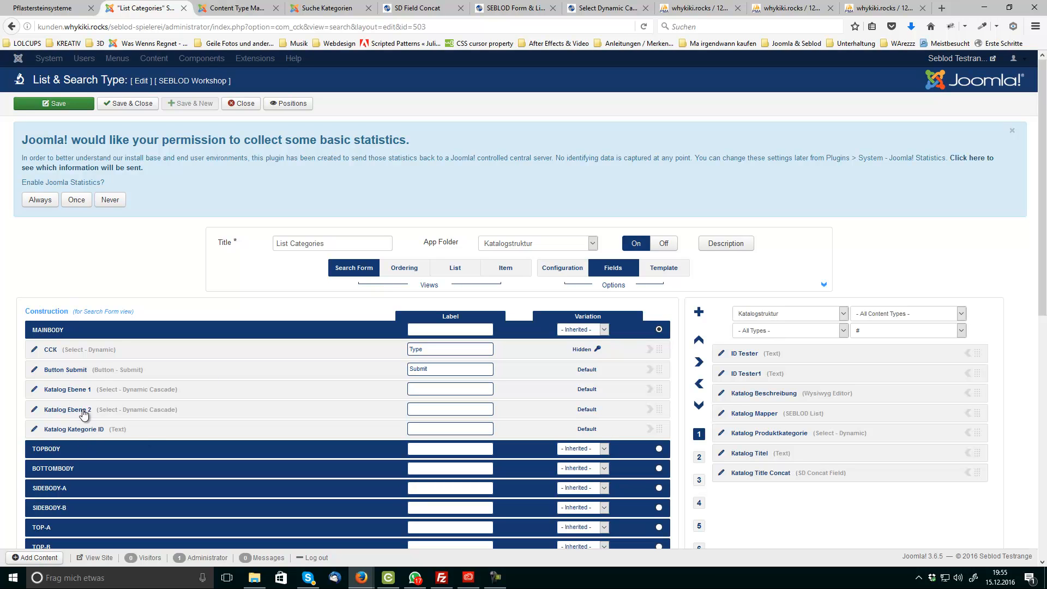
Step: Open the Suche Kategorien item of the Main Menu and inspect the Katalog Ebene 1 value in its live and variation overrides
left_click(256, 7)
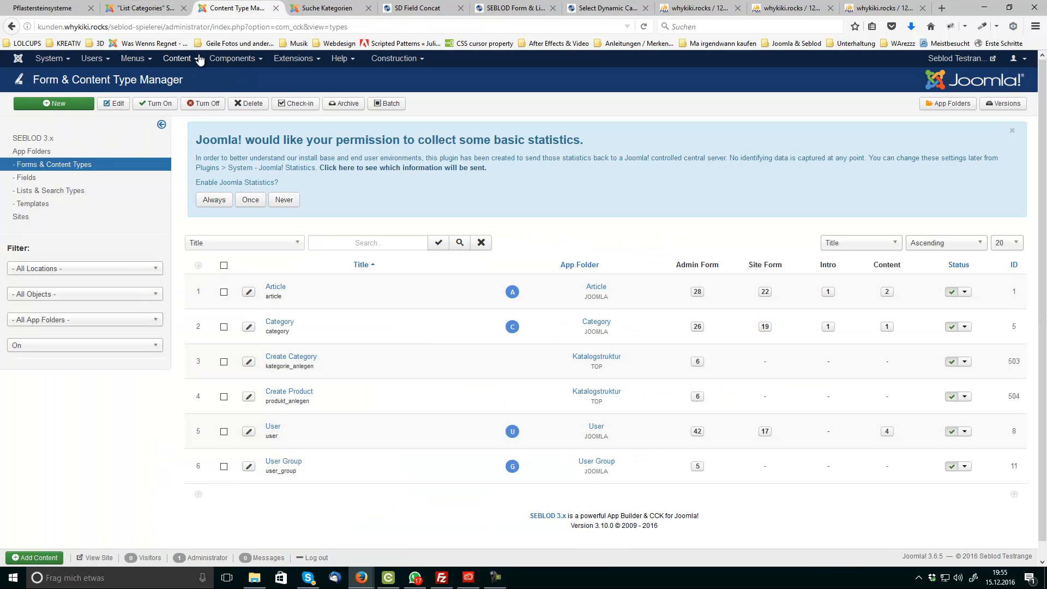
left_click(132, 58)
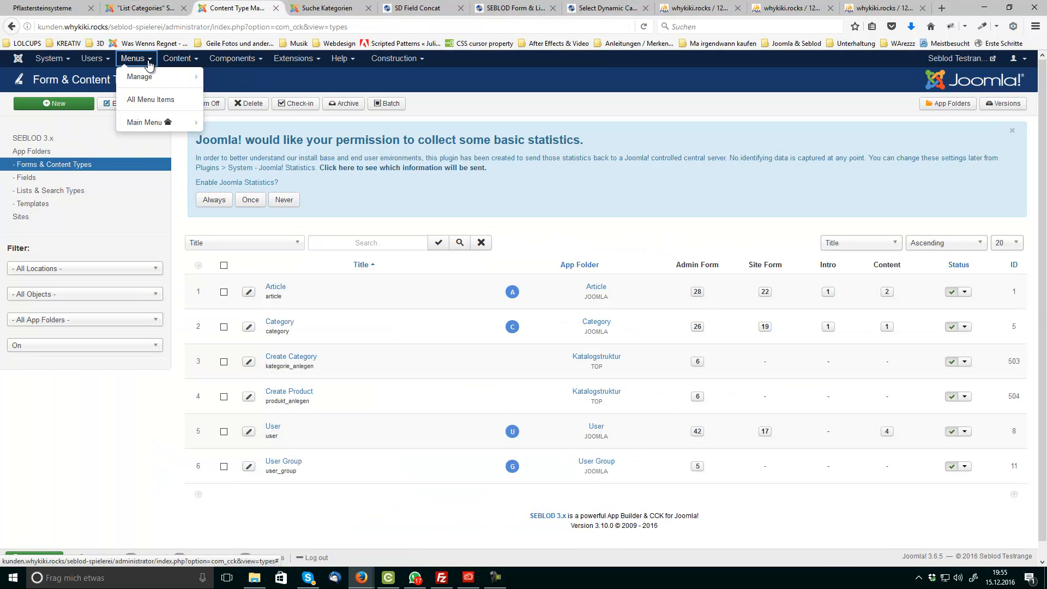
left_click(139, 123)
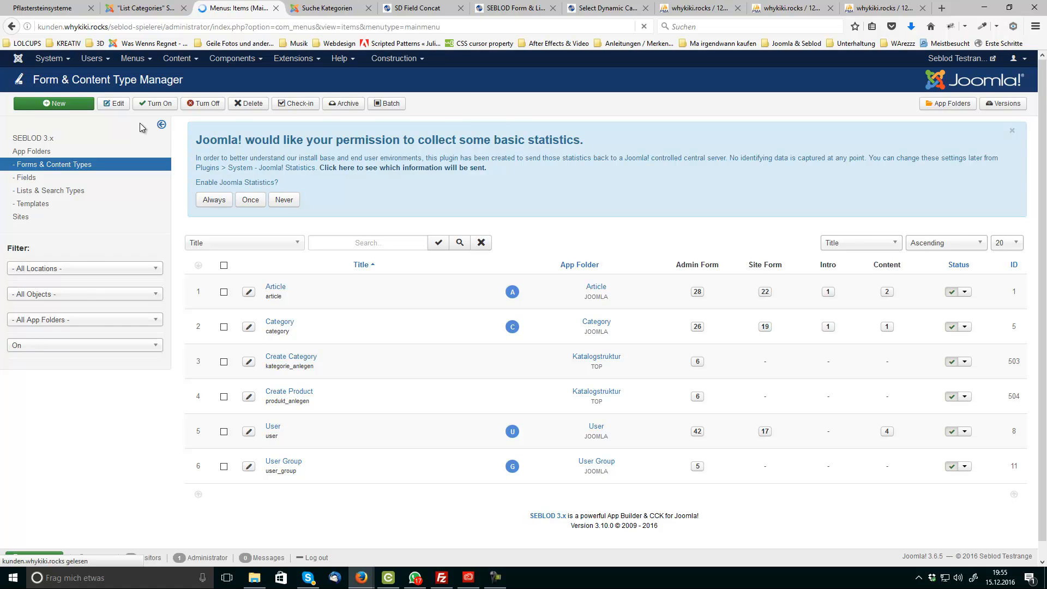
left_click(297, 307)
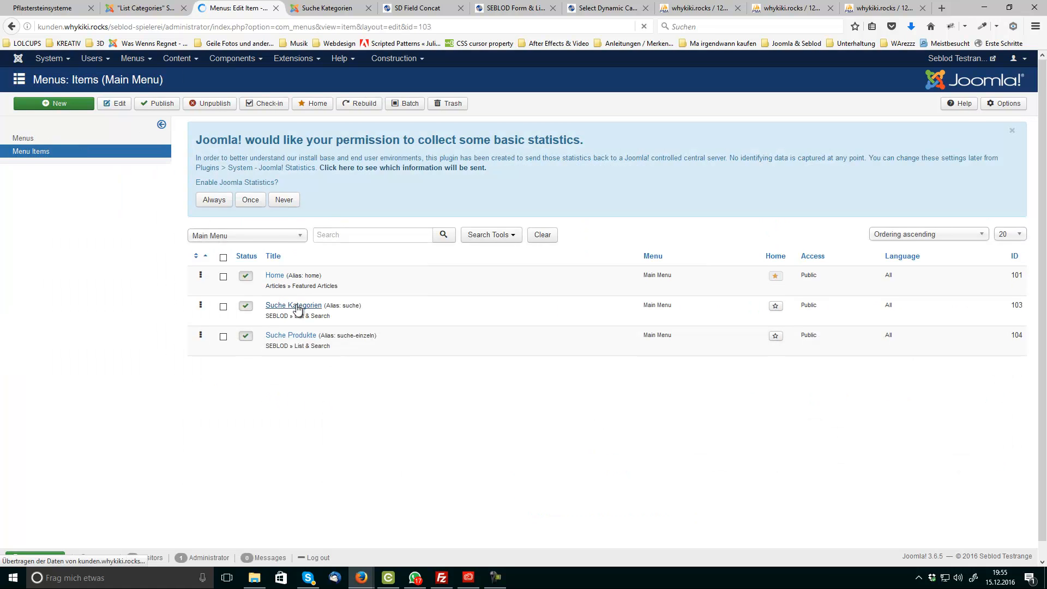
left_click(131, 263)
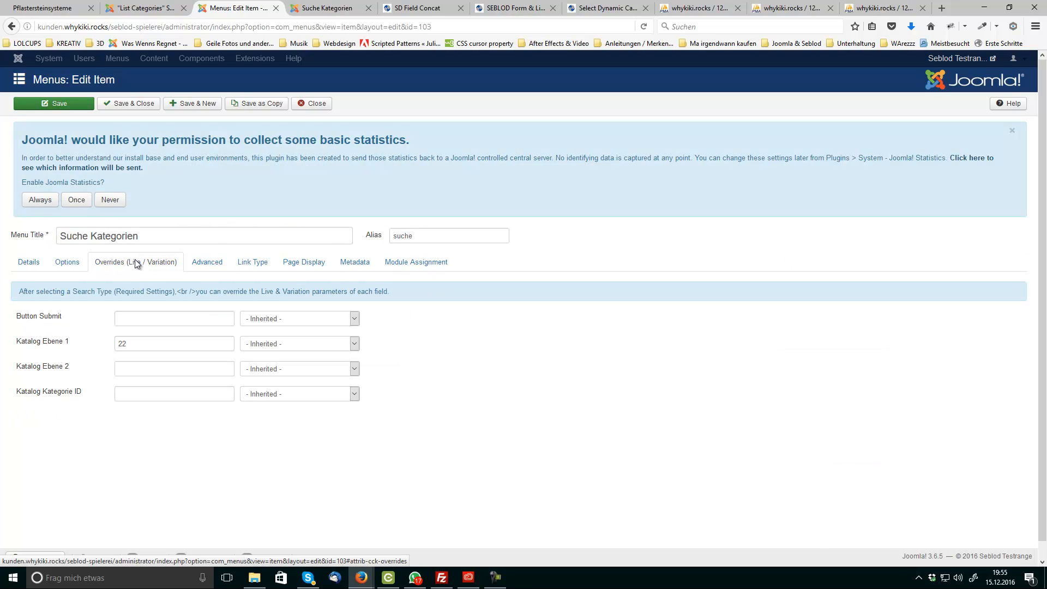
double_click(137, 341)
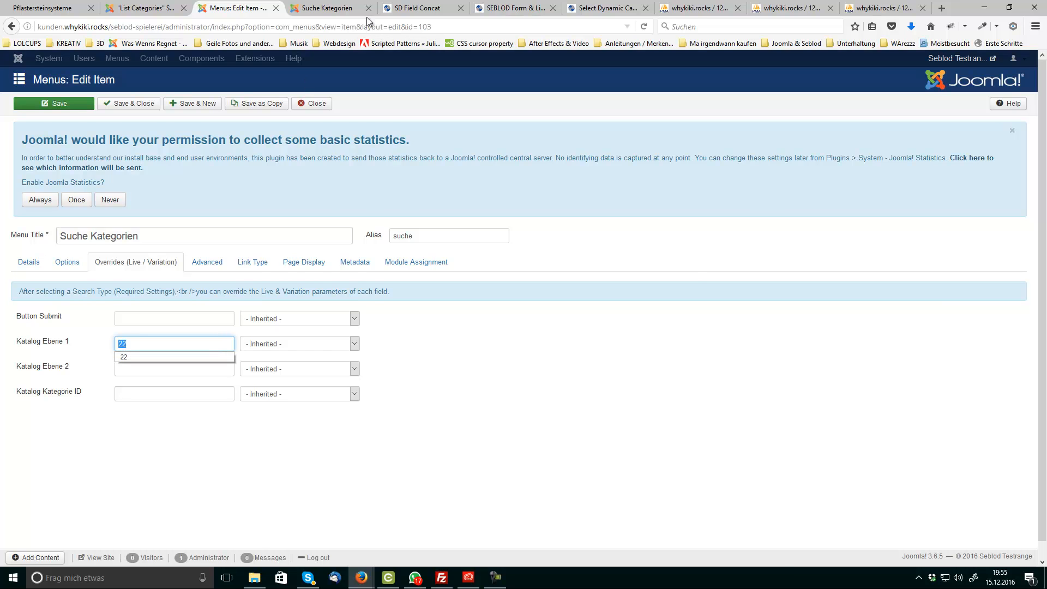
Step: Compare the menu item's overrides with the Suche Kategorien page and the Search Form fields of the List Categories search type
left_click(343, 8)
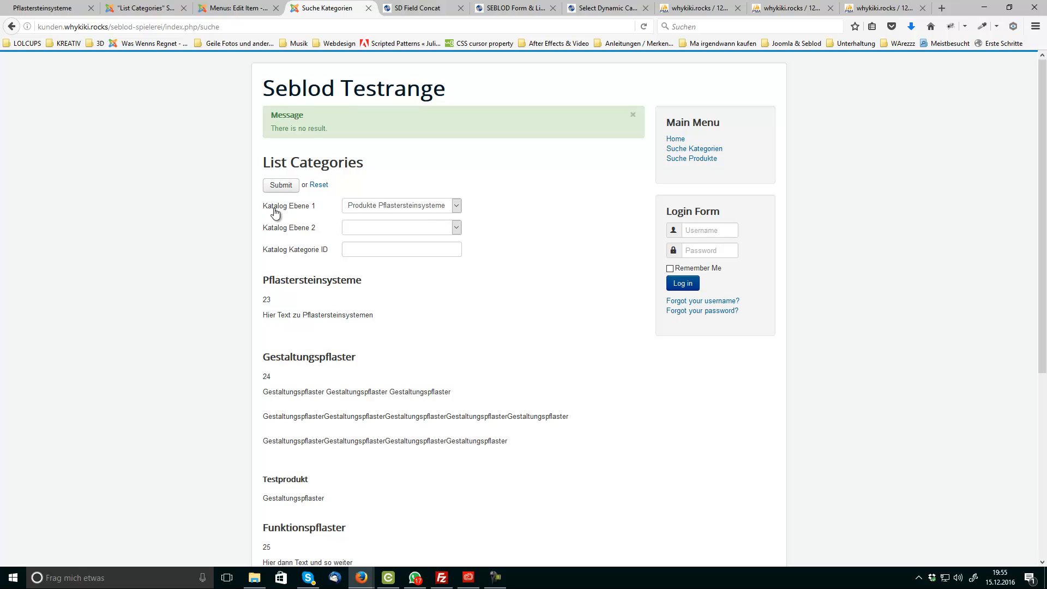
left_click(202, 11)
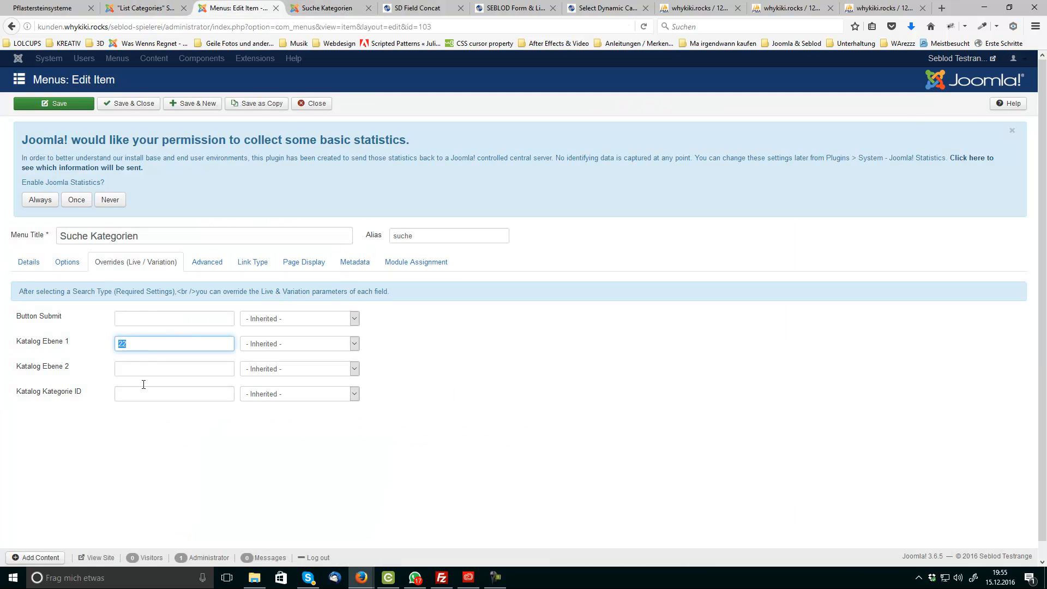
left_click(333, 9)
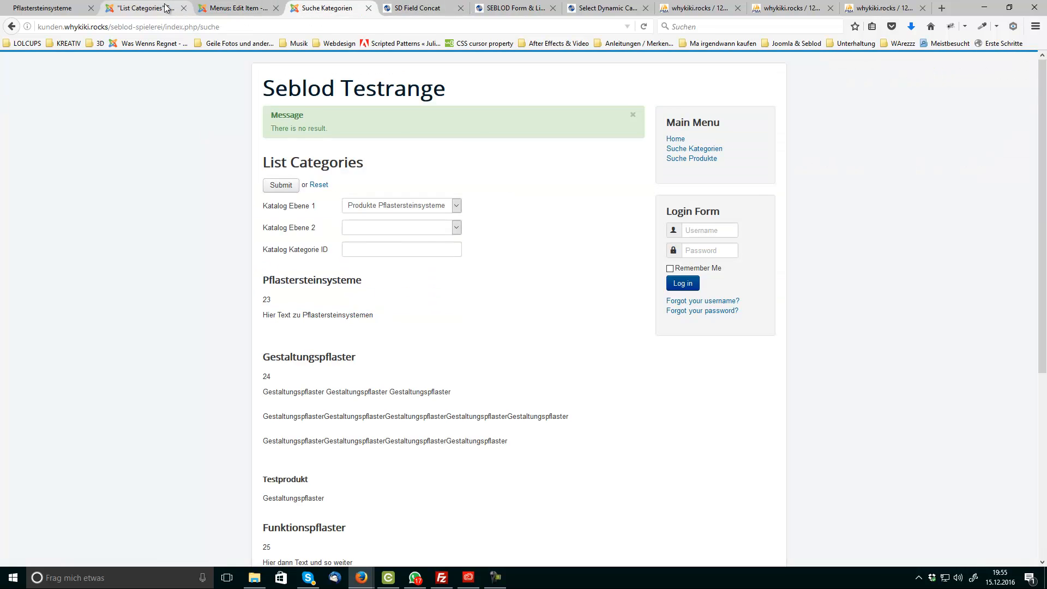
left_click(145, 9)
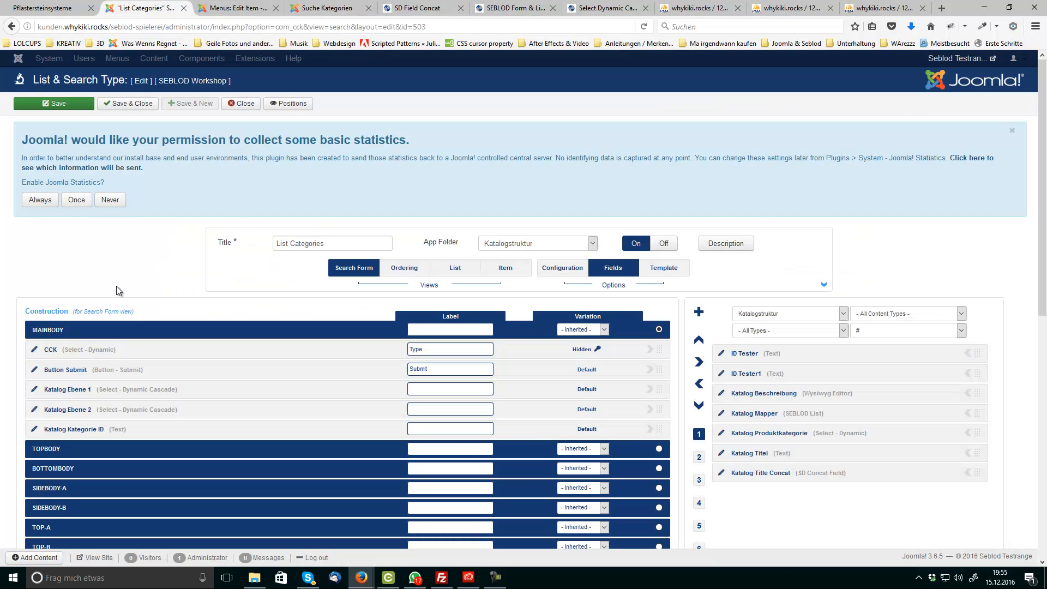
scroll(130, 263, "down", 2)
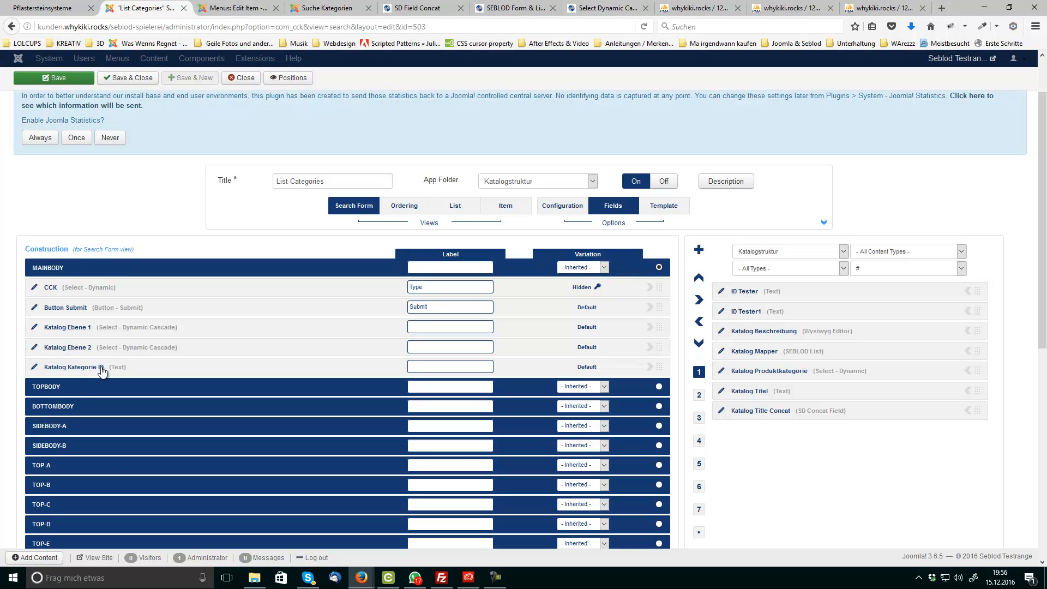
Step: Inspect the Katalog Kategorie ID field's storage settings, compare them with the wxbwc_cck_store_form_kategorie_anlegen database table, and close the field
left_click(33, 369)
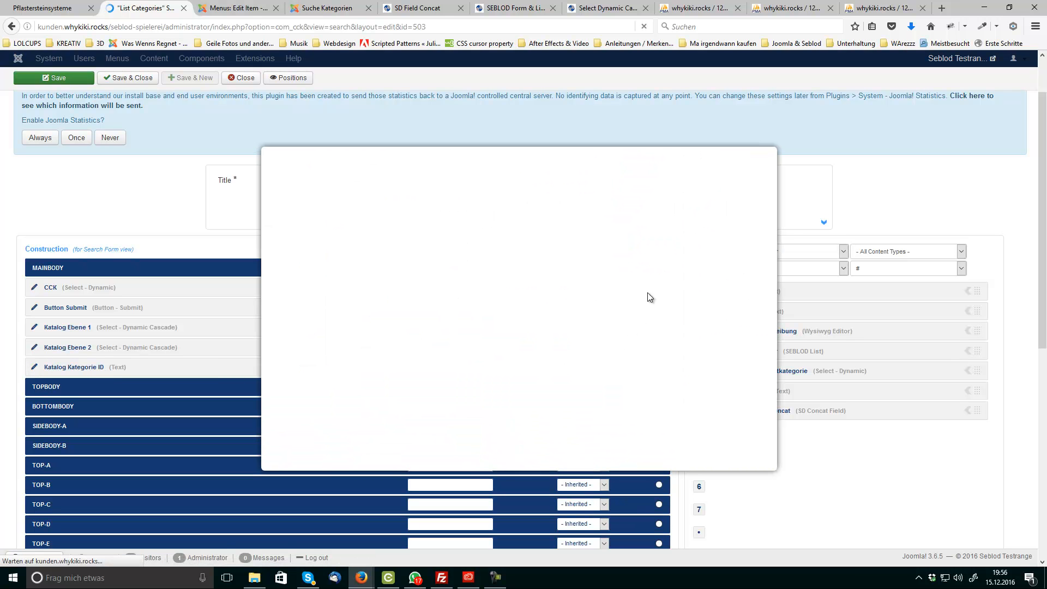
scroll(534, 316, "down", 3)
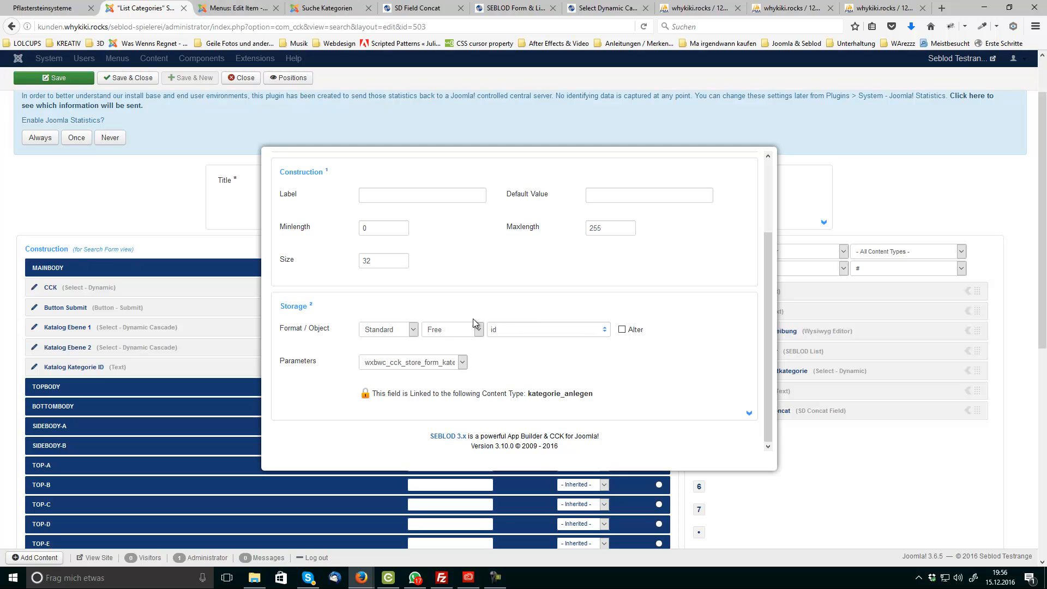
left_click(429, 363)
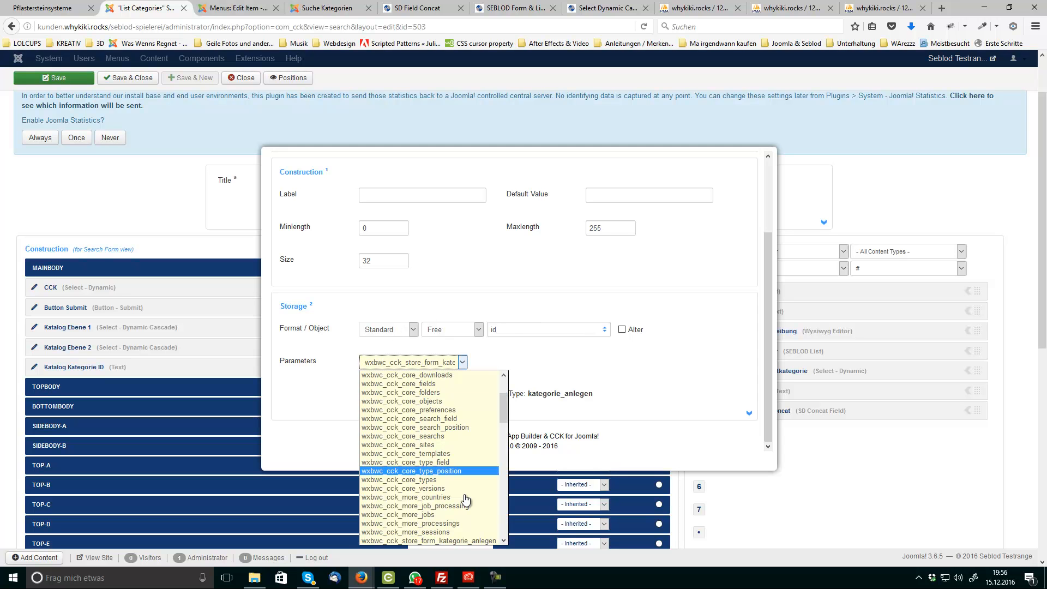
left_click(453, 540)
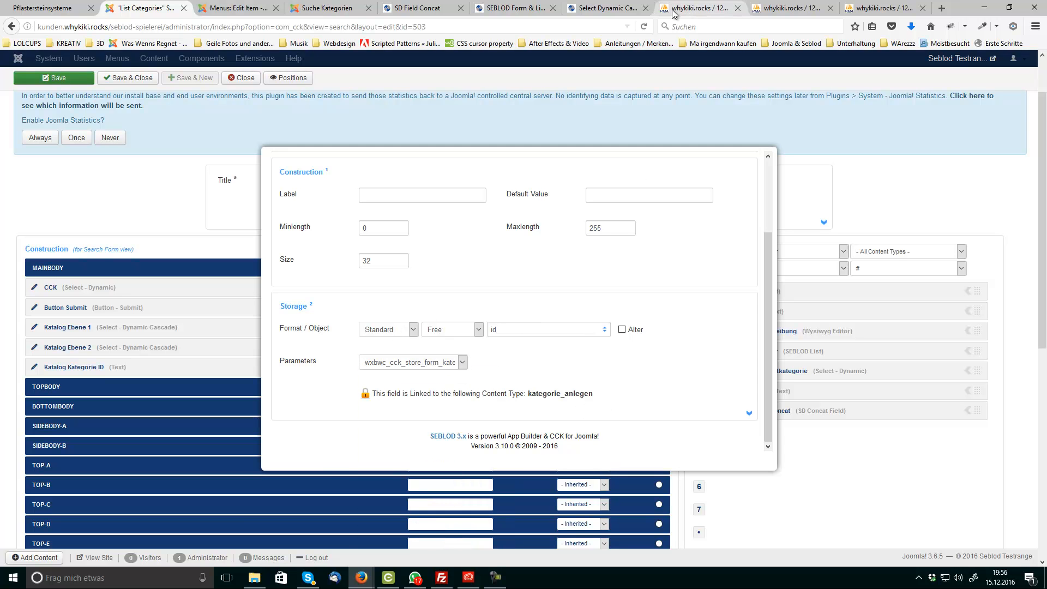
left_click(676, 10)
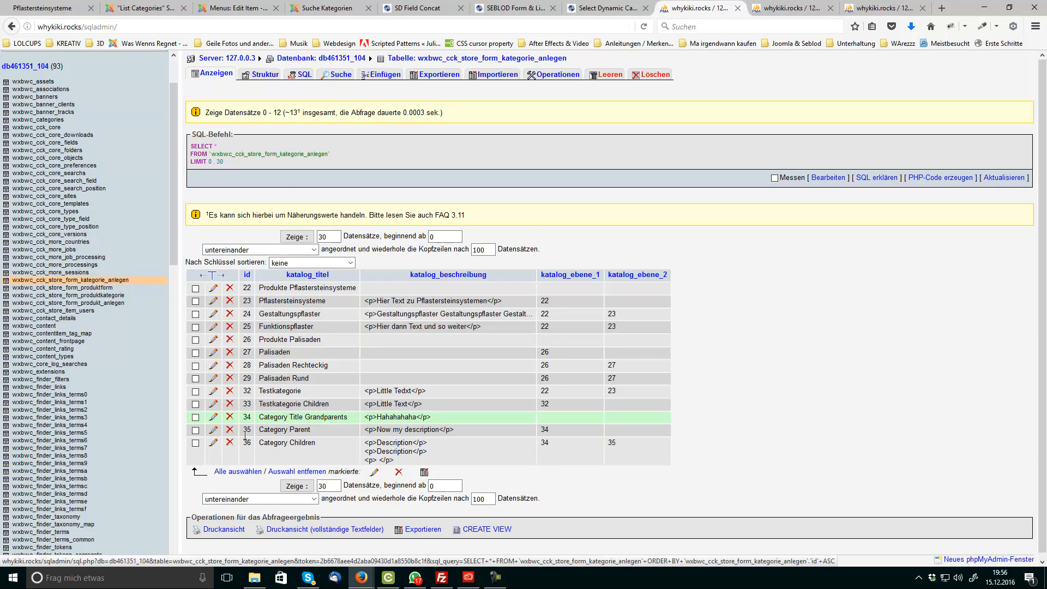
left_click(143, 8)
scroll(627, 278, "up", 6)
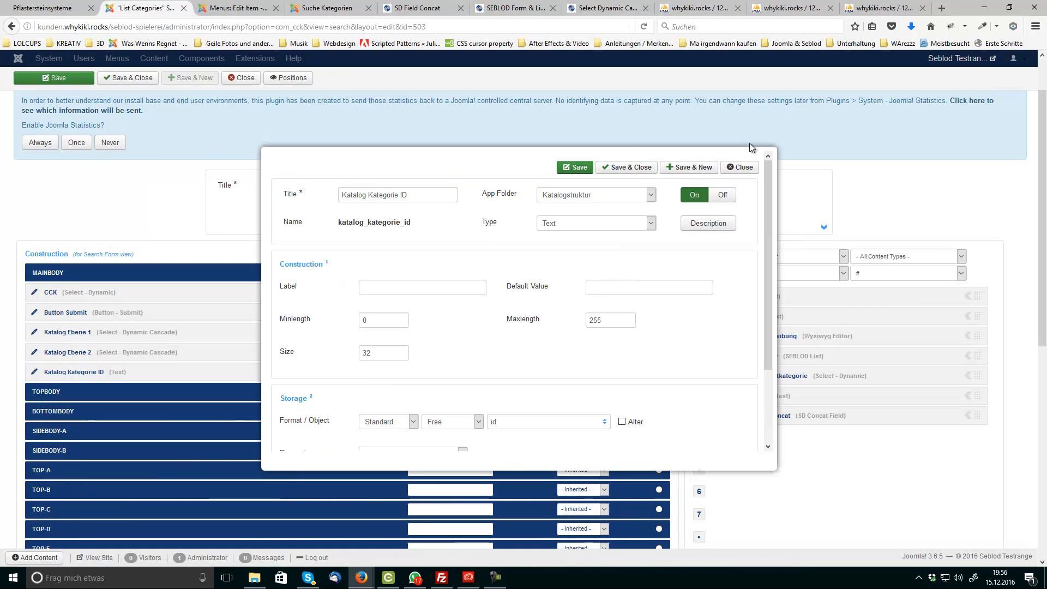
left_click(739, 164)
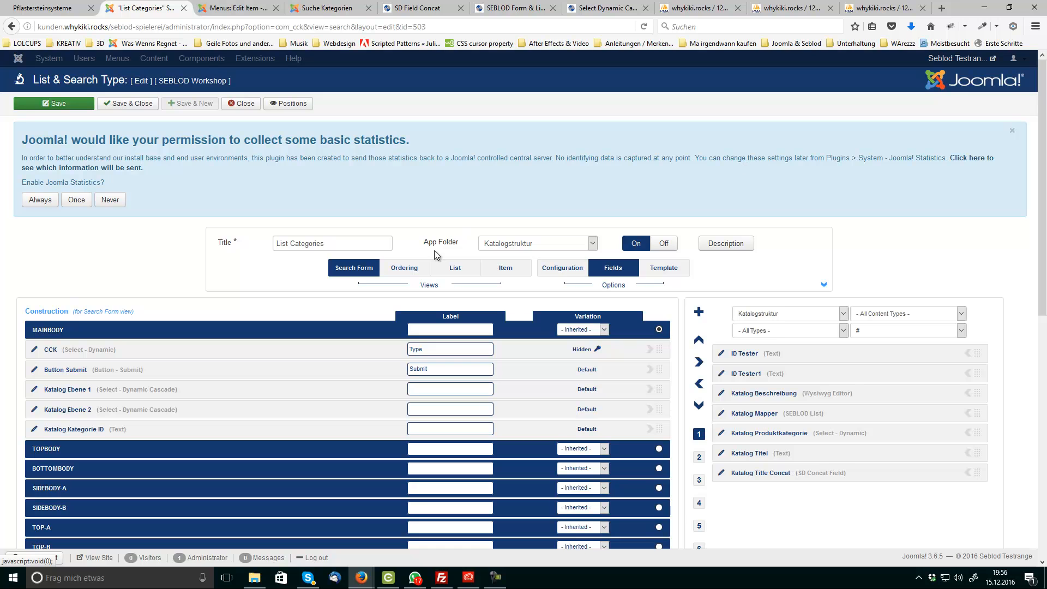
Step: Compare the Item view fields of the List Categories search type with the category results on the Suche Kategorien page
left_click(506, 268)
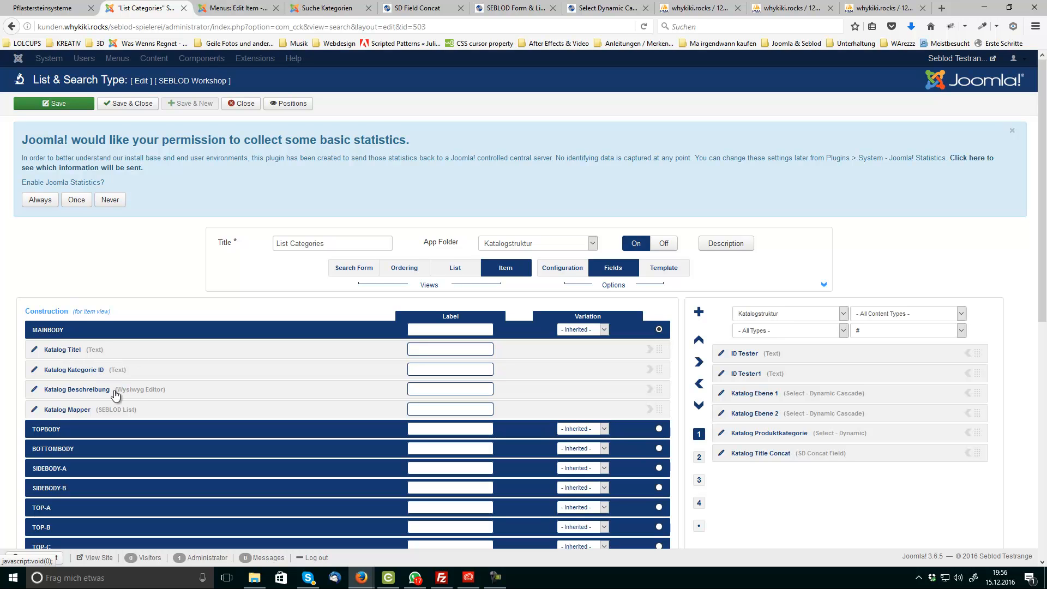
left_click(297, 12)
double_click(315, 280)
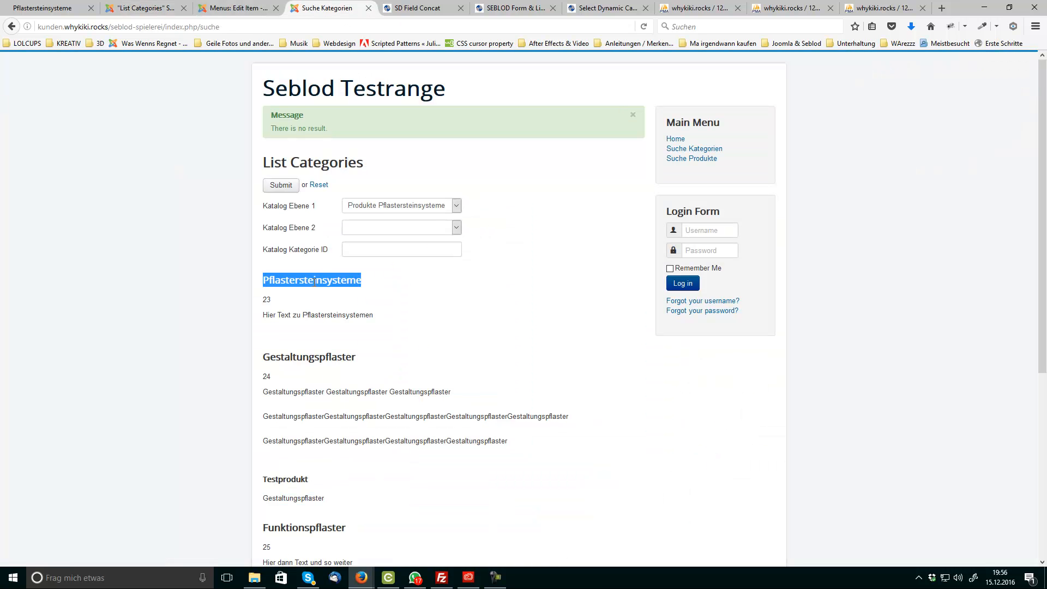
double_click(266, 299)
triple_click(279, 316)
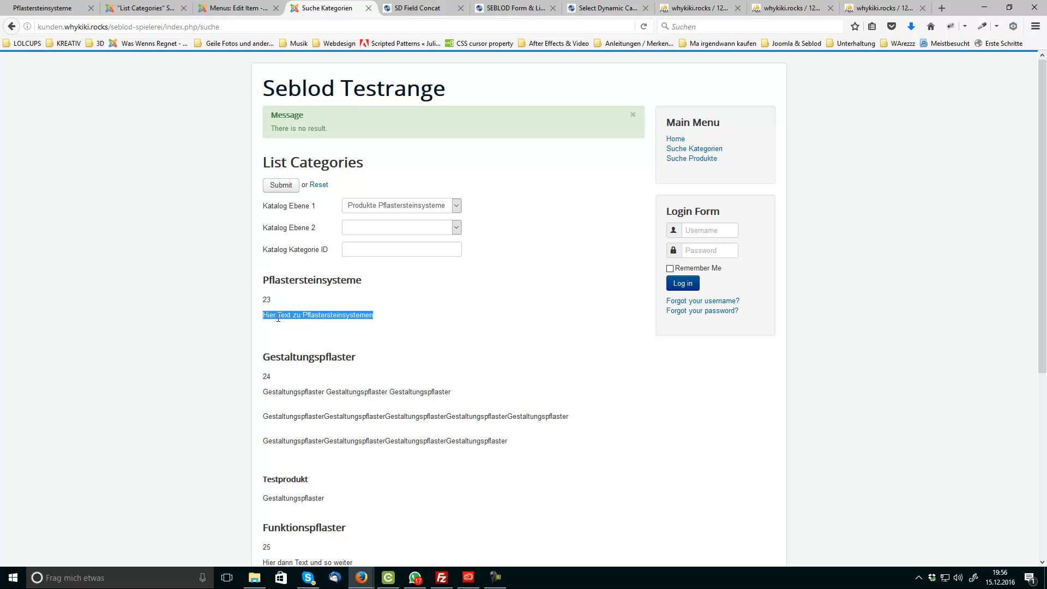
double_click(282, 357)
left_click(265, 371)
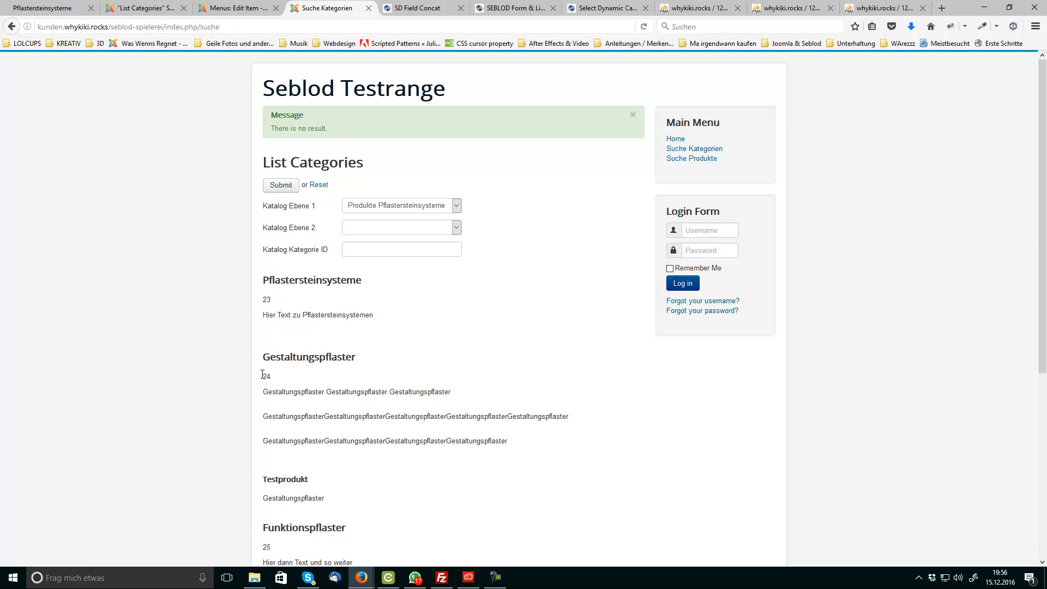
double_click(292, 391)
scroll(434, 344, "down", 5)
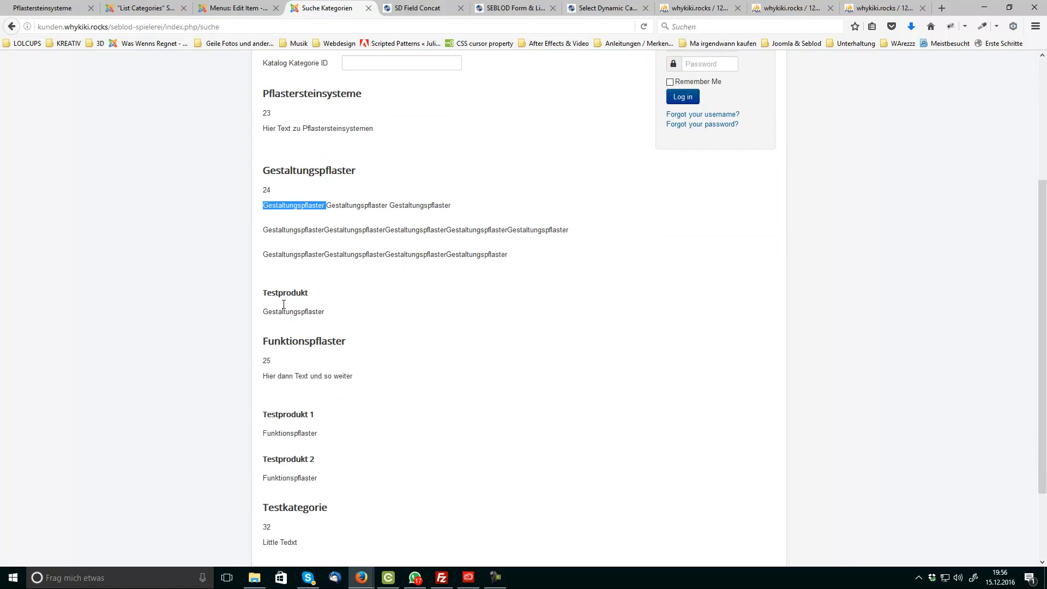
Step: Open the Katalog Mapper field from the List Categories Item view and inspect its List & Search Type value
left_click(142, 8)
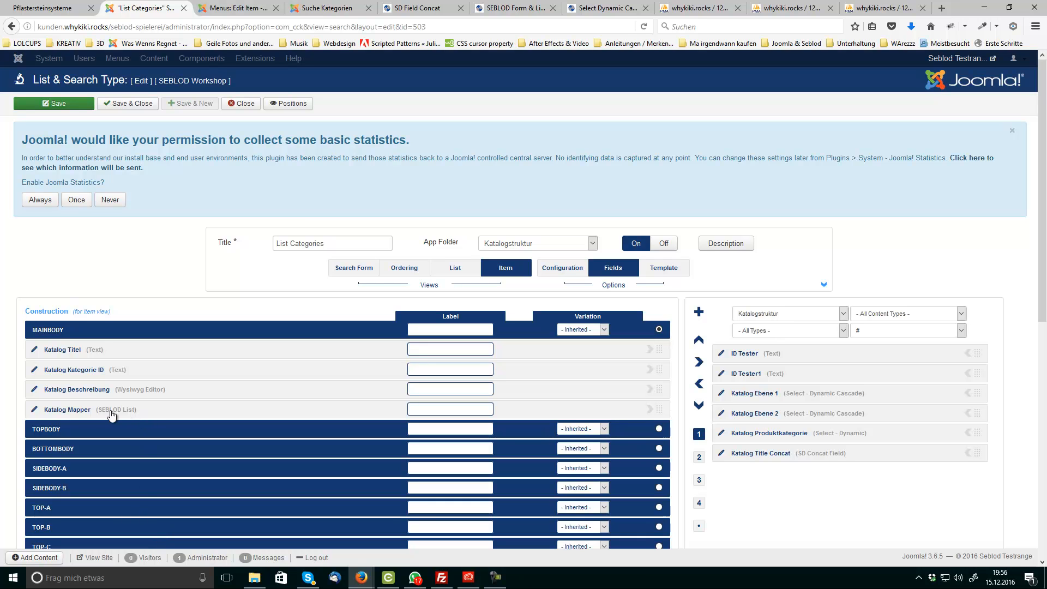
left_click(34, 409)
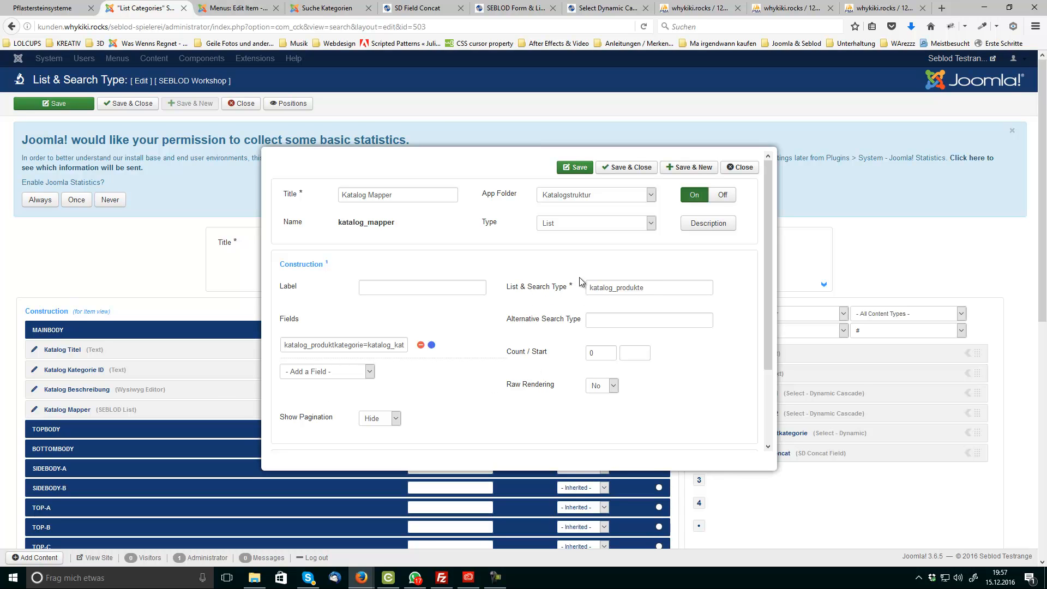
left_click_drag(668, 289, 589, 288)
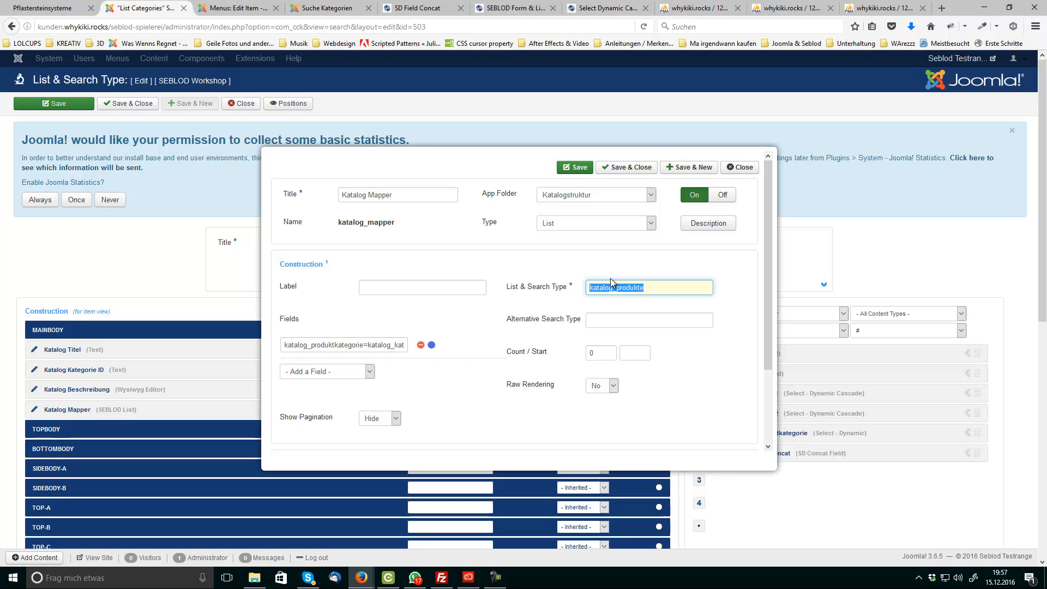
left_click(661, 287)
left_click_drag(660, 286, 582, 288)
Step: Close the Suche Kategorien menu item and look up the internal name of List Products in the Lists & Search Types overview
left_click(233, 8)
left_click(311, 103)
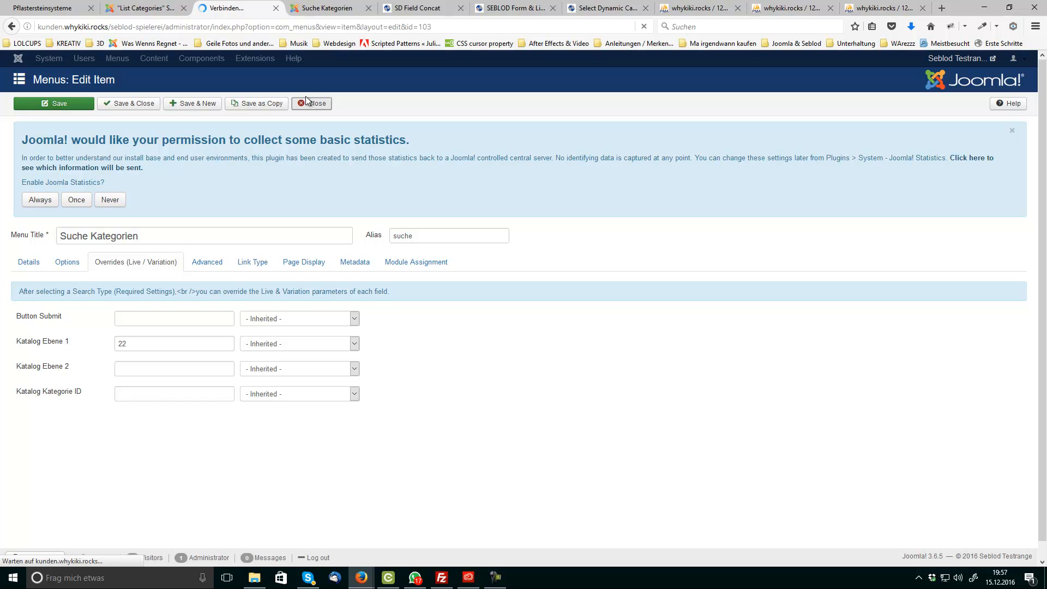
left_click(417, 61)
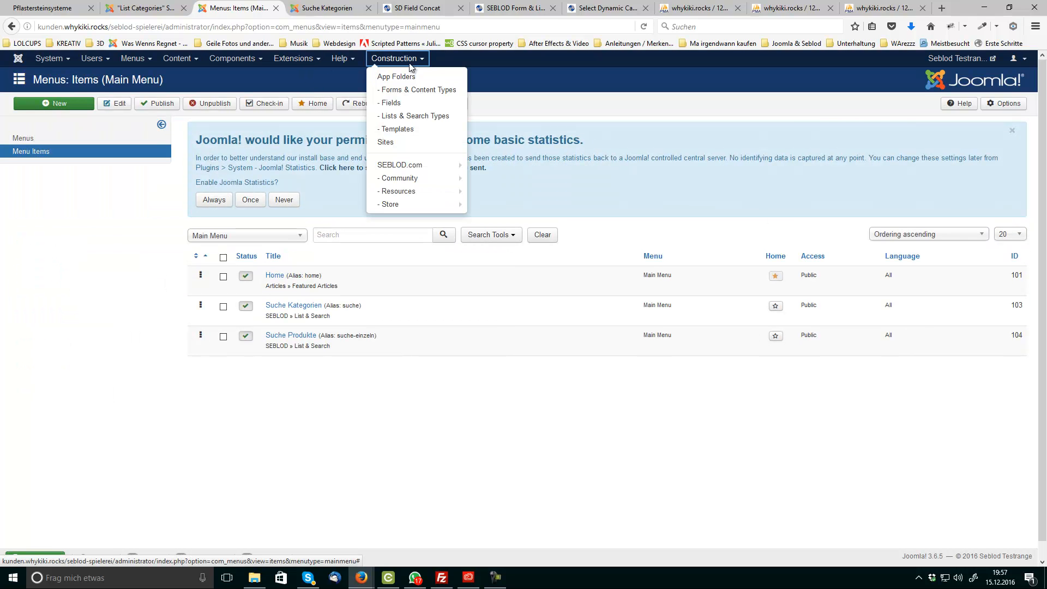
left_click(411, 119)
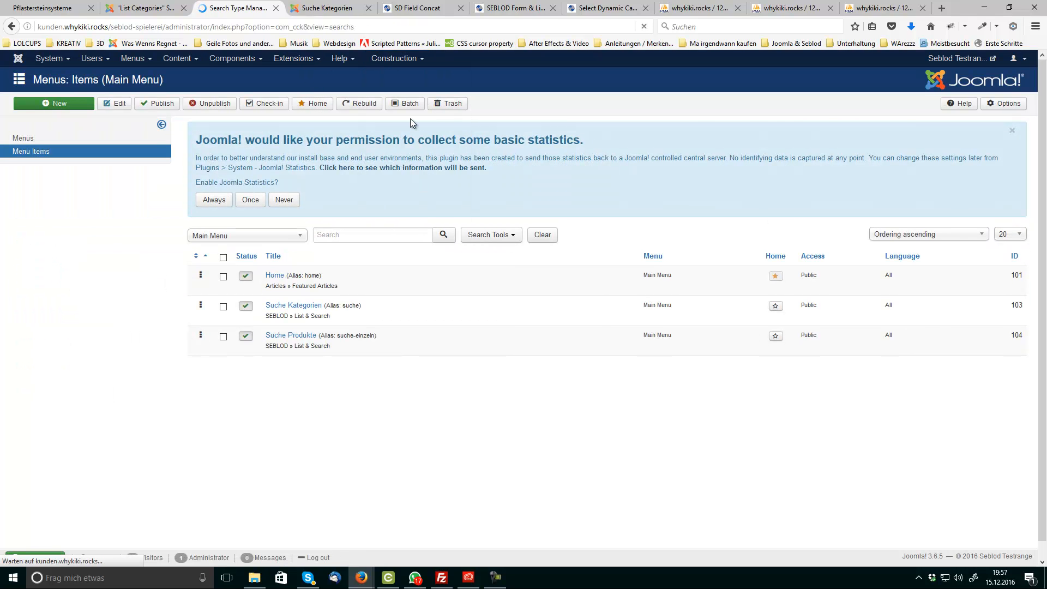
scroll(319, 392, "down", 2)
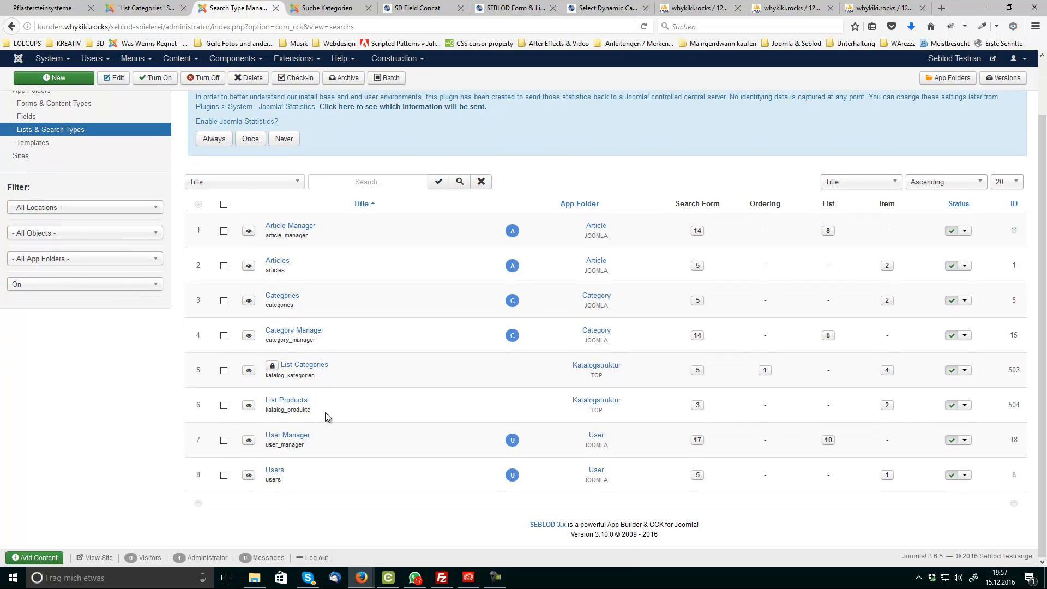
left_click_drag(314, 412, 266, 415)
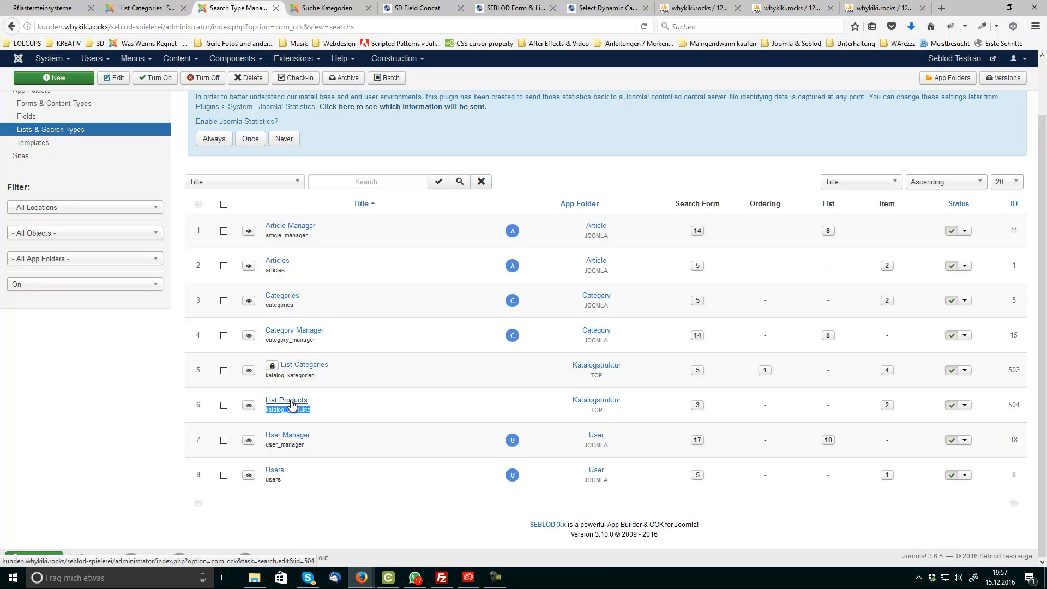
scroll(403, 416, "up", 2)
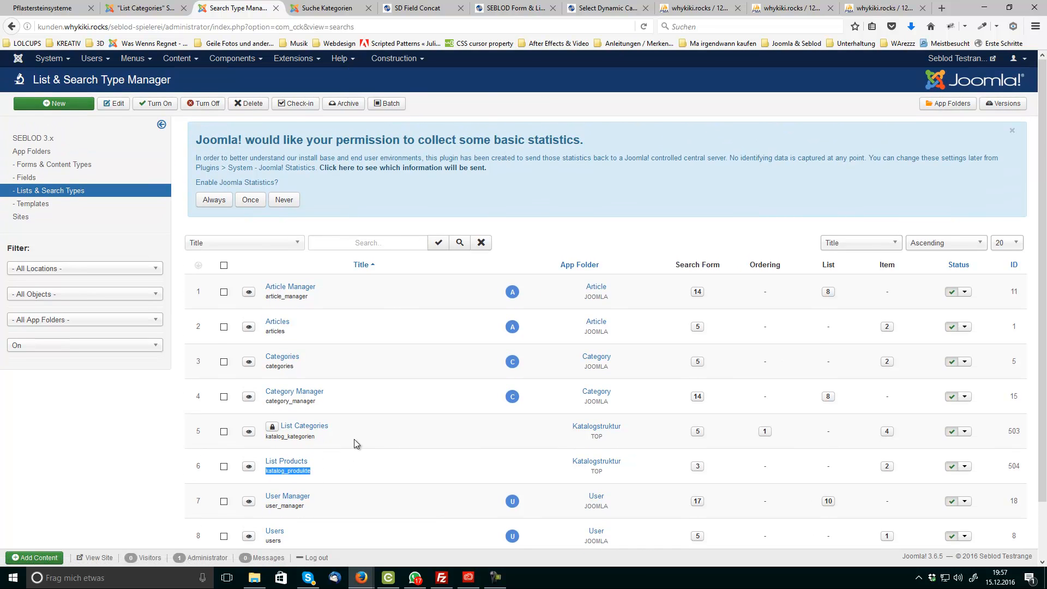
scroll(355, 439, "down", 2)
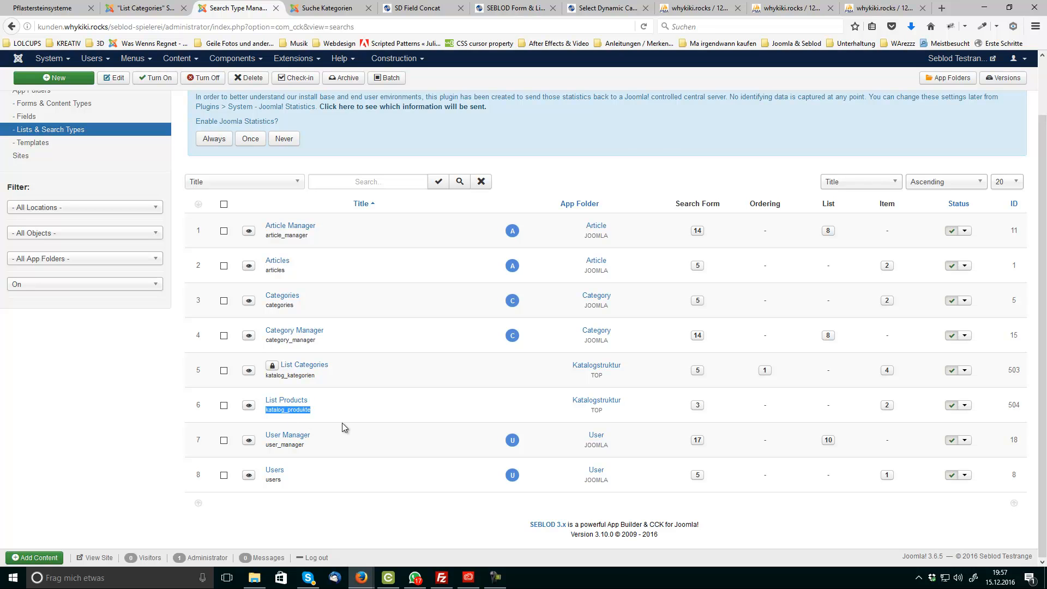
Step: Try adding Article Created to the Katalog Mapper's cleared fields, then remove it and restore the mapping katalog_produktkategorie=katalog_kategorie_id
left_click(139, 11)
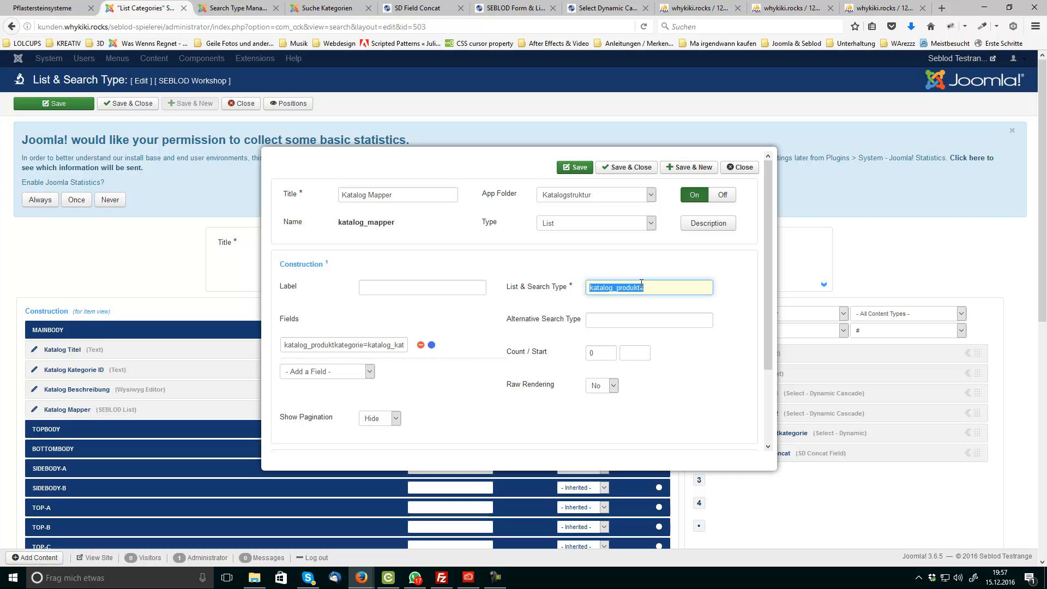
triple_click(314, 346)
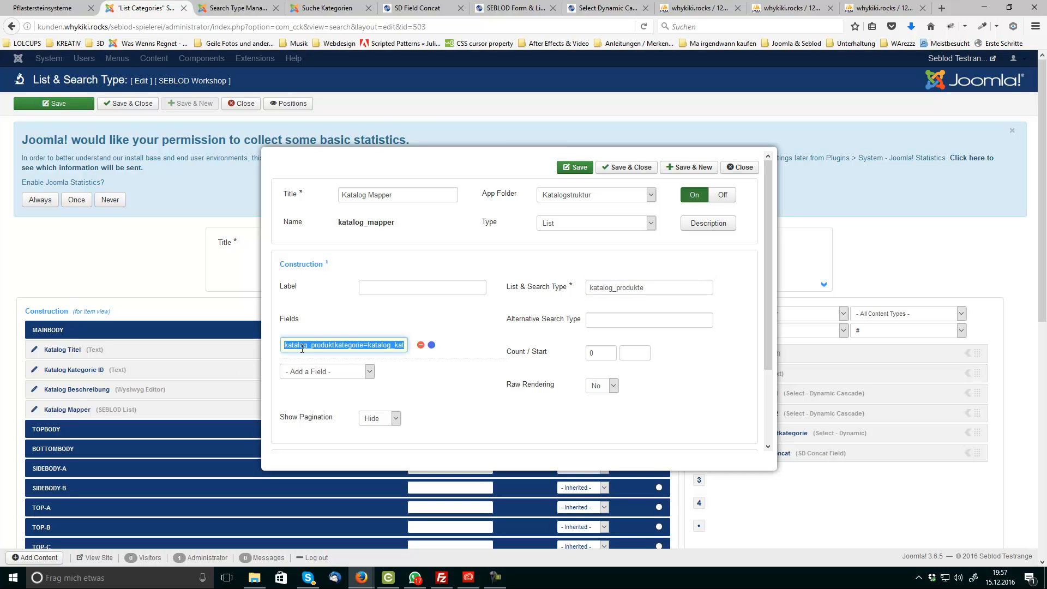
key("BackSpace")
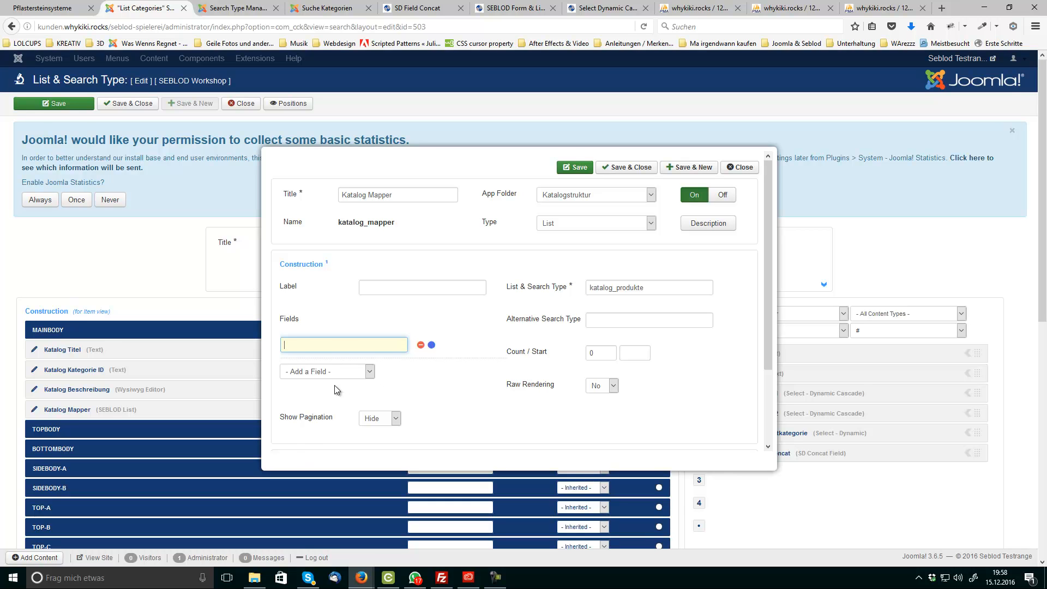
left_click(327, 373)
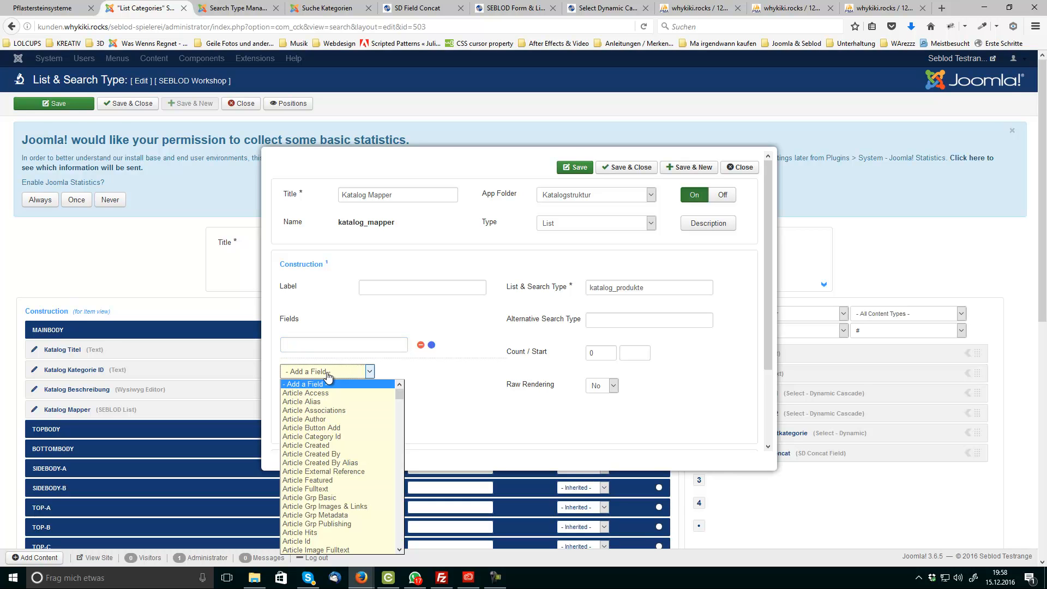
left_click(322, 445)
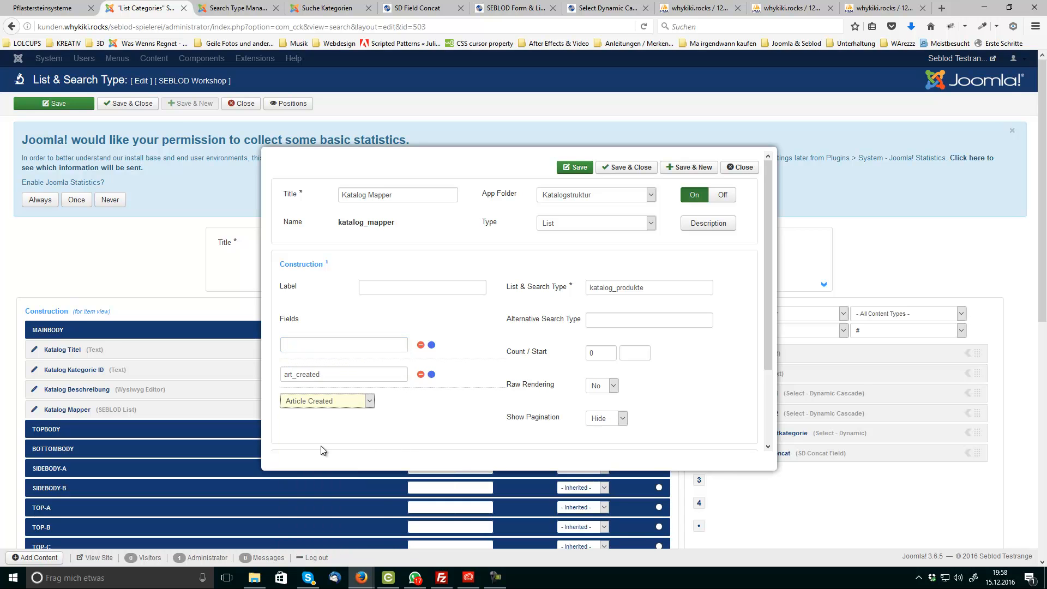
left_click(421, 374)
left_click(317, 346)
key("ctrl+v")
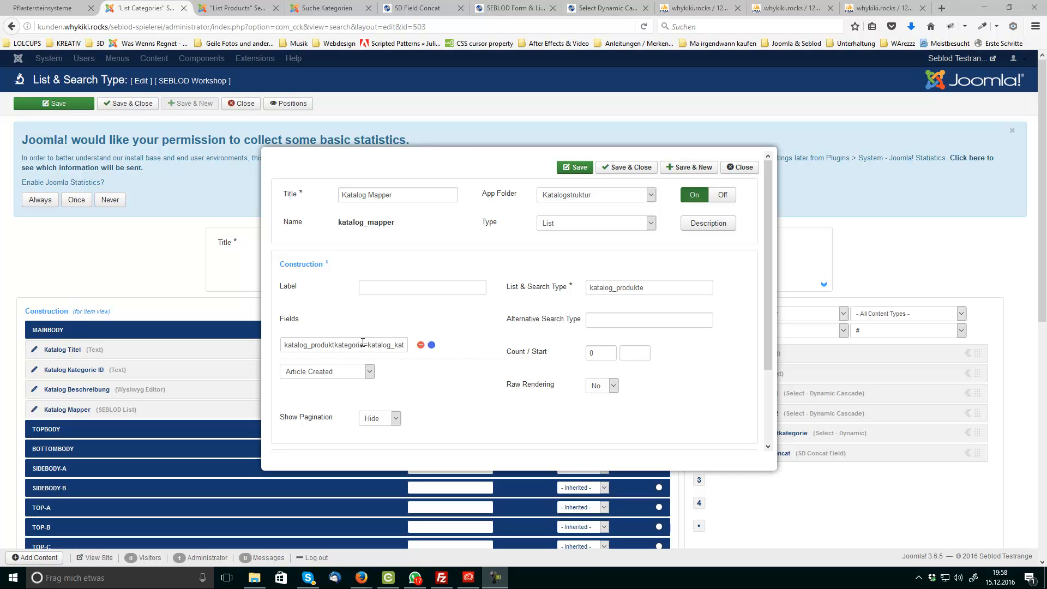
Step: Examine both sides of the Katalog Mapper's field mapping, katalog_produktkategorie and katalog_kategorie_id
double_click(358, 344)
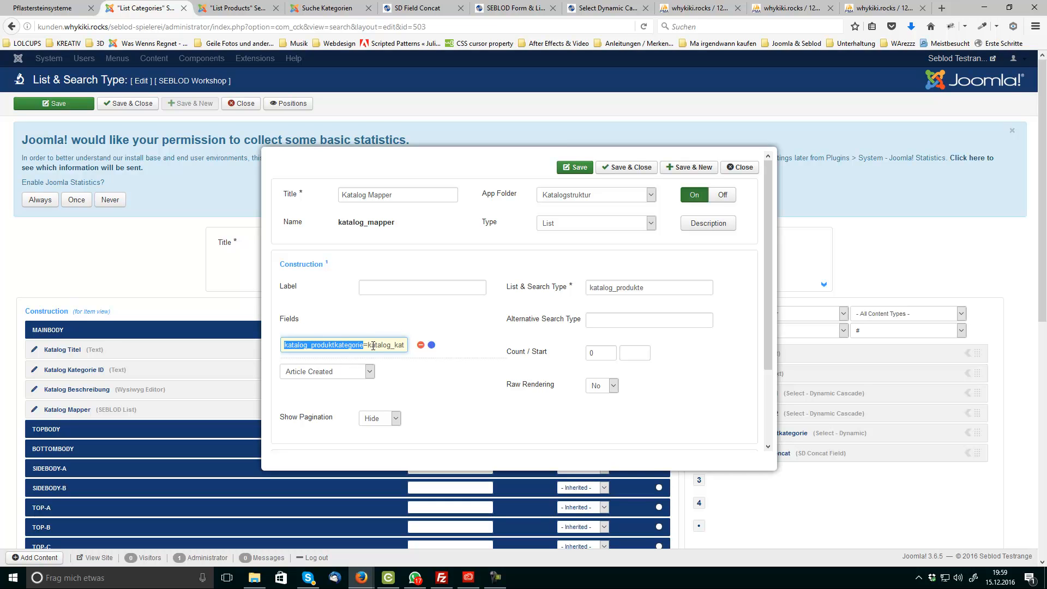
left_click_drag(371, 345, 468, 350)
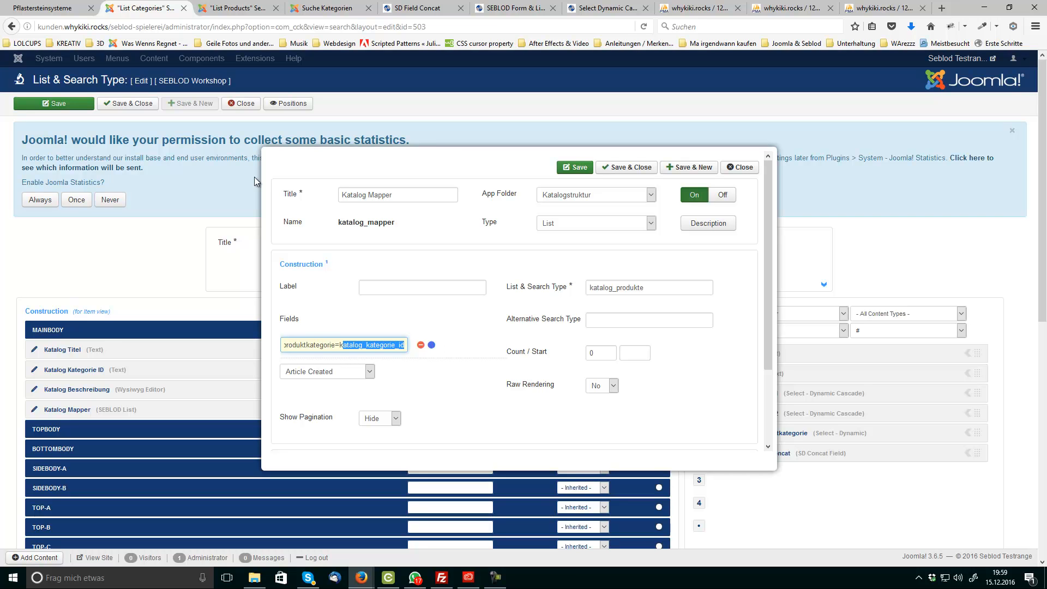
left_click(333, 344)
left_click_drag(333, 344, 281, 344)
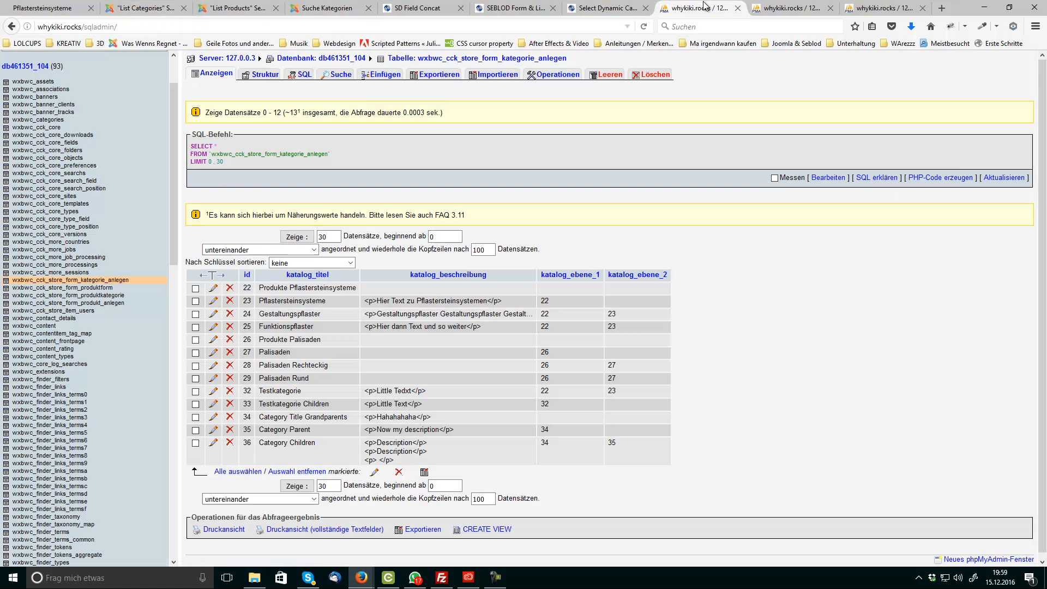
Step: Browse the katalog_produktkategorie values in the wxbwc_cck_store_form_produkt_anlegen database table and return to the Katalog Mapper field
left_click(693, 8)
left_click(97, 304)
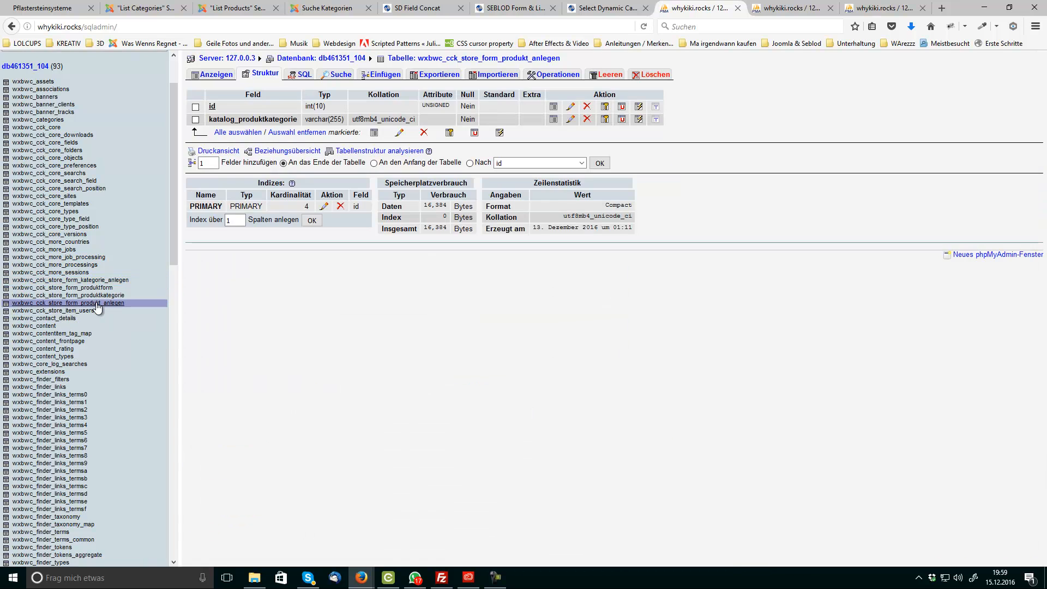
left_click(212, 76)
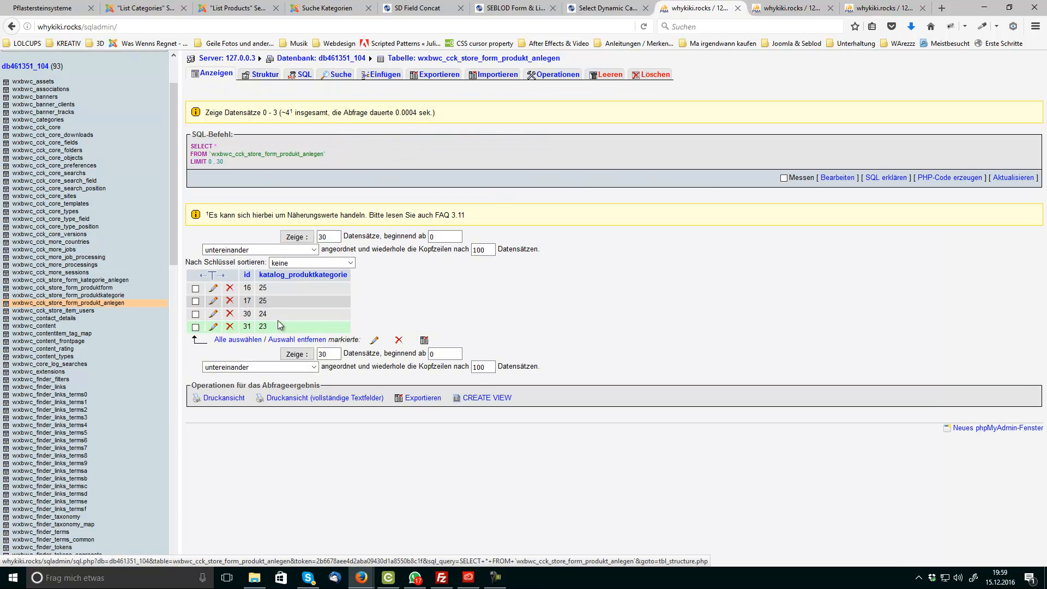
left_click(262, 314)
left_click(261, 314)
double_click(262, 327)
double_click(262, 314)
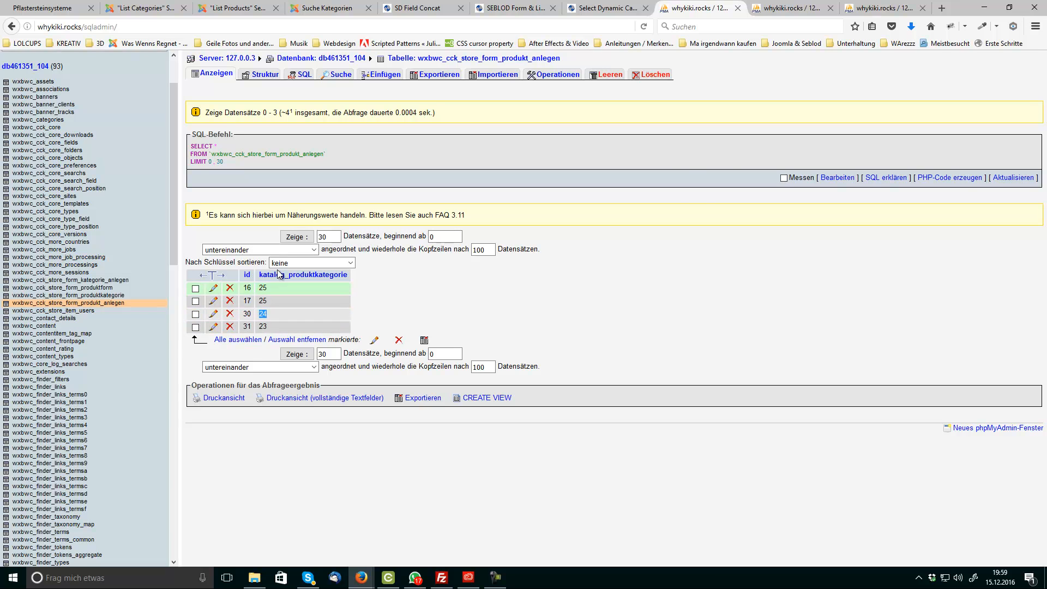
left_click(144, 10)
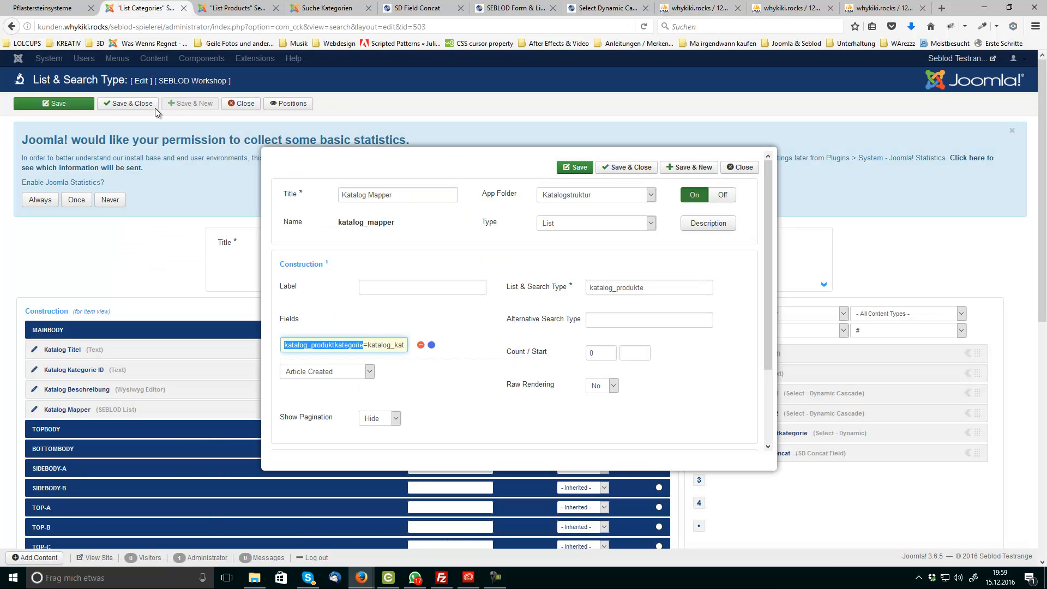
Step: Look up the internal name of the Katalog Produktkategorie field in the List Products search form, leaving the field unchanged
left_click(229, 12)
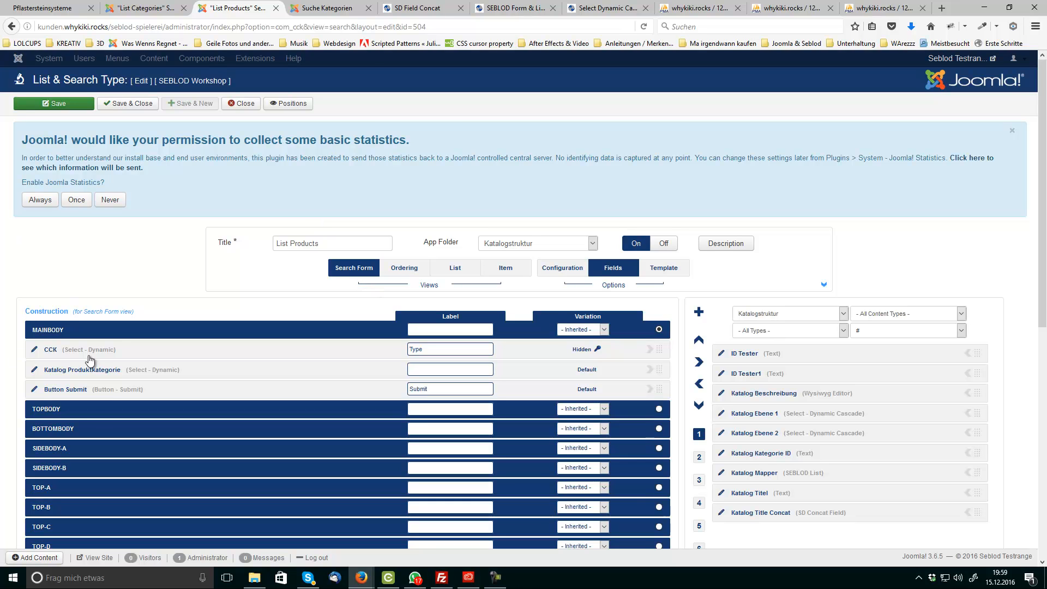
left_click(37, 372)
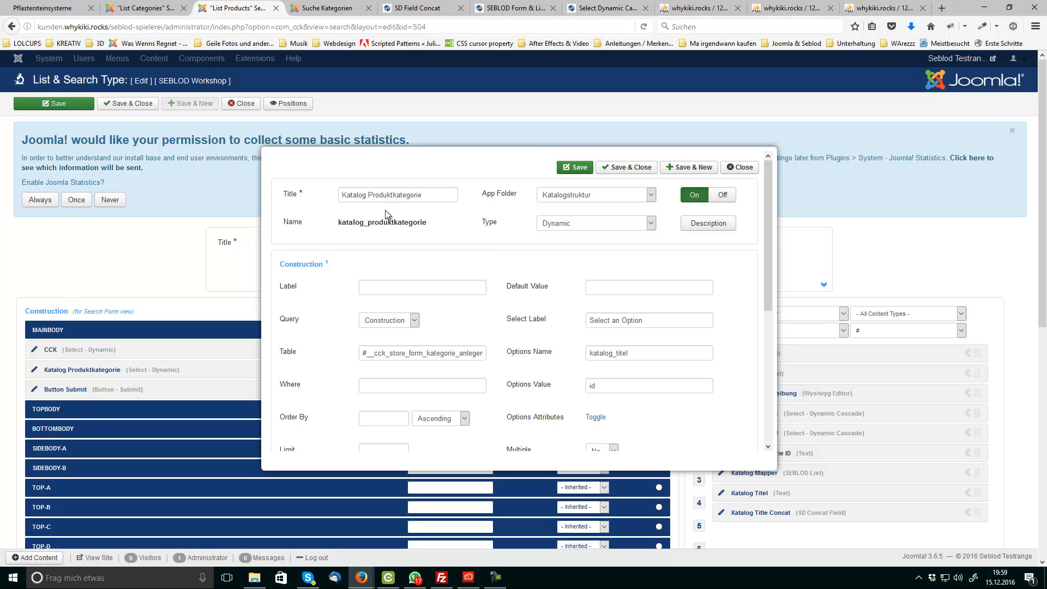
triple_click(394, 224)
left_click_drag(434, 224, 339, 222)
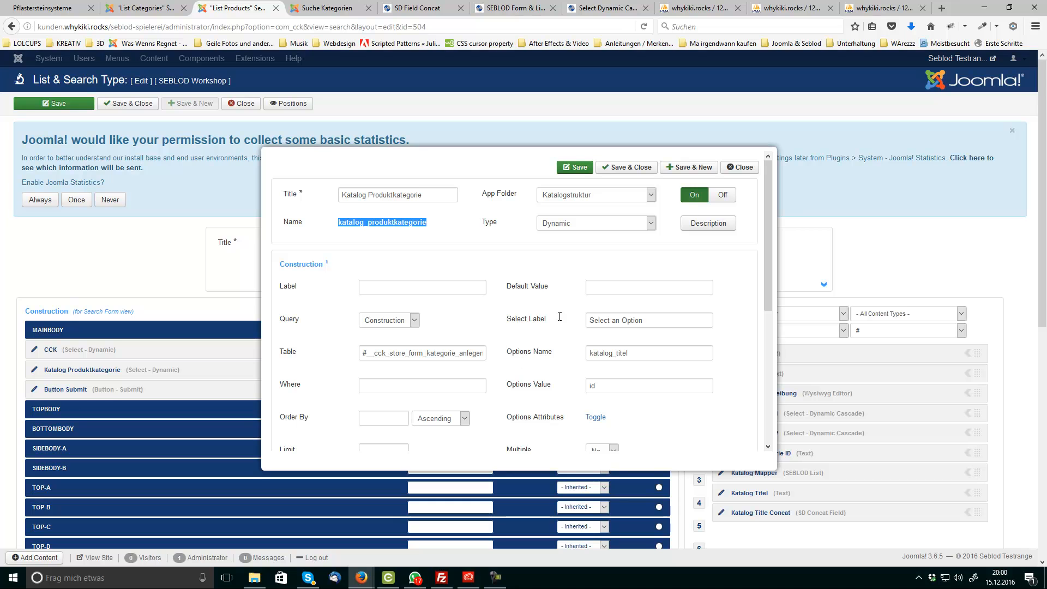
left_click(743, 168)
Step: Return to the Katalog Mapper field in List Categories and examine the katalog_produktkategorie part of its mapping
left_click(164, 9)
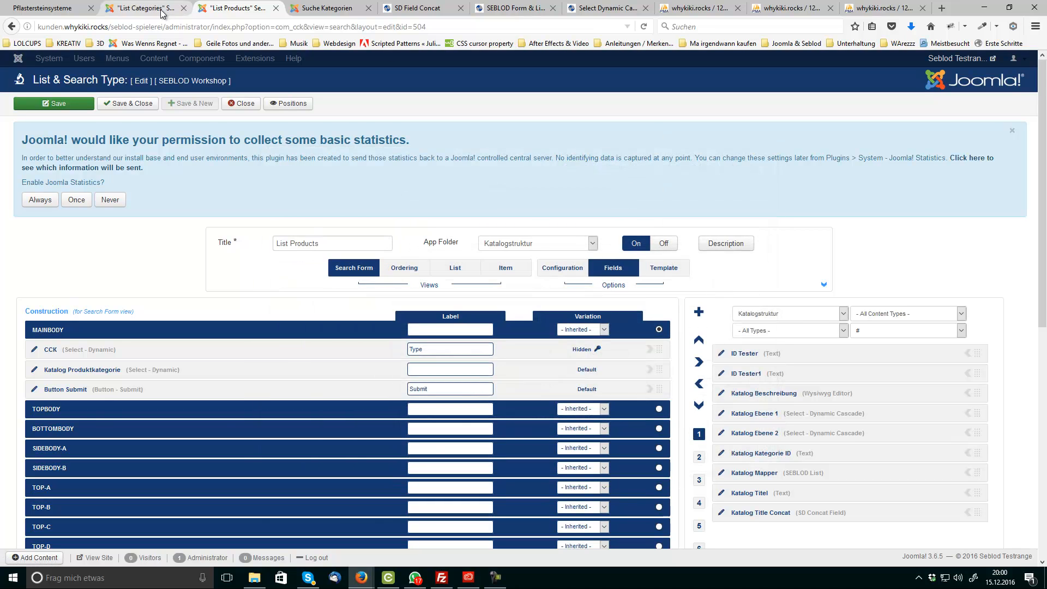
left_click(310, 329)
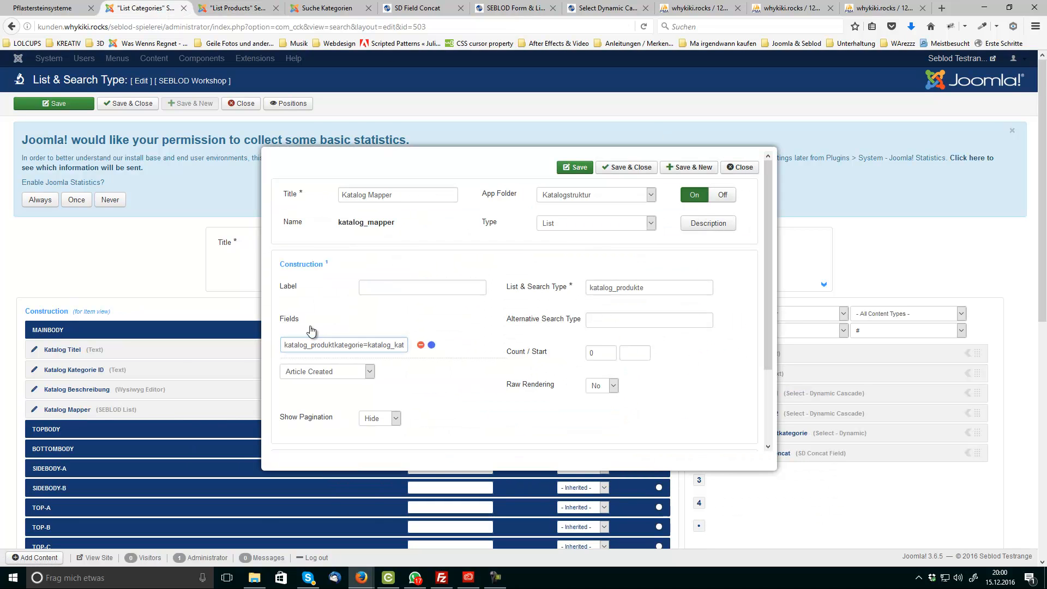
double_click(363, 344)
left_click(363, 345)
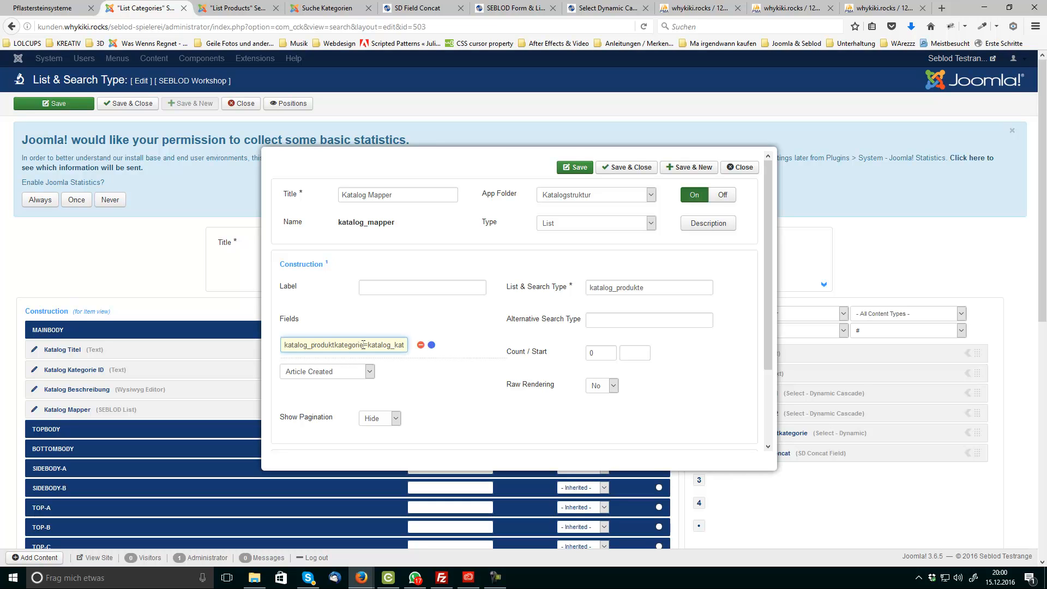
left_click_drag(364, 344, 210, 344)
key("Right")
Step: Open the Suche Produkte page on the site and choose Funktionspflaster as the Katalog Produktkategorie
left_click(315, 9)
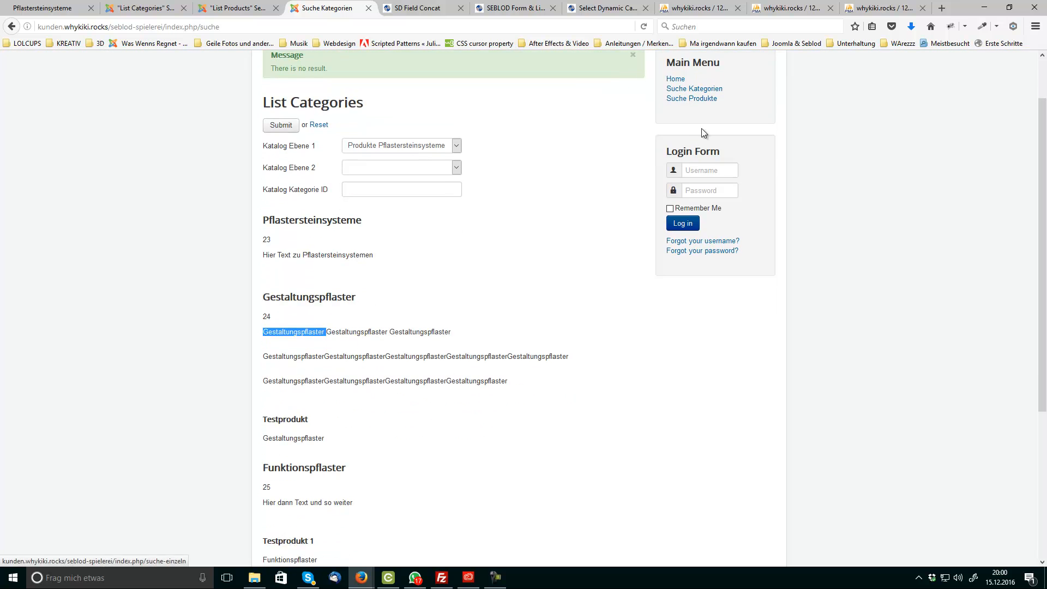
left_click(704, 98)
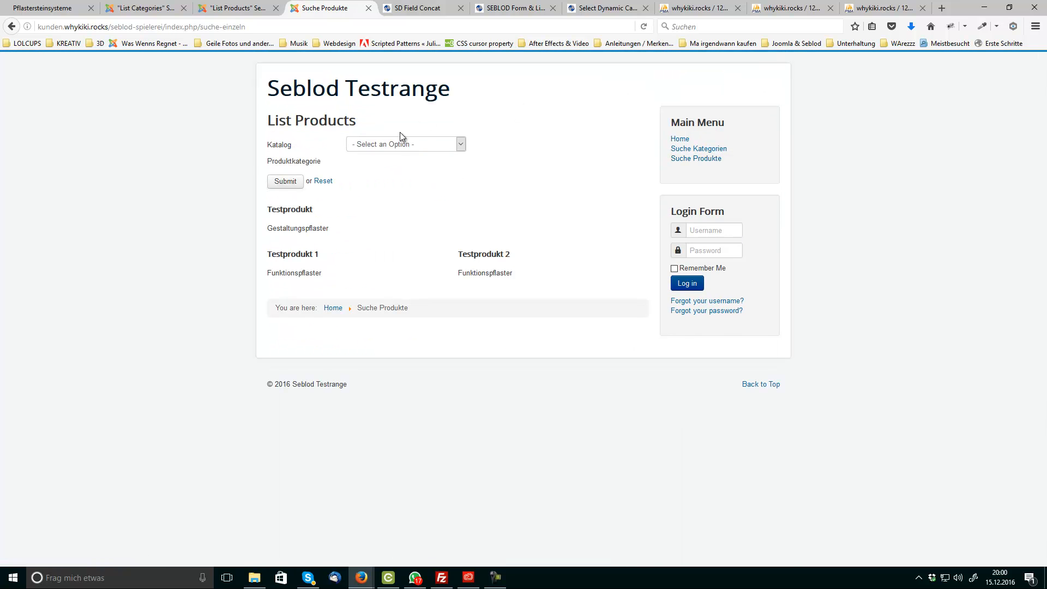
left_click(401, 143)
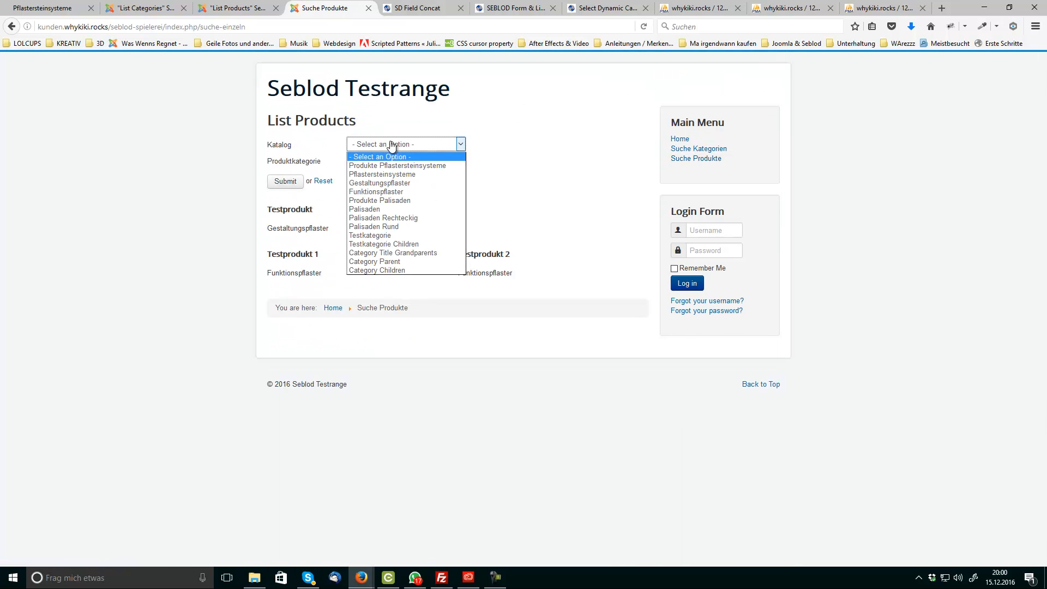
left_click(380, 192)
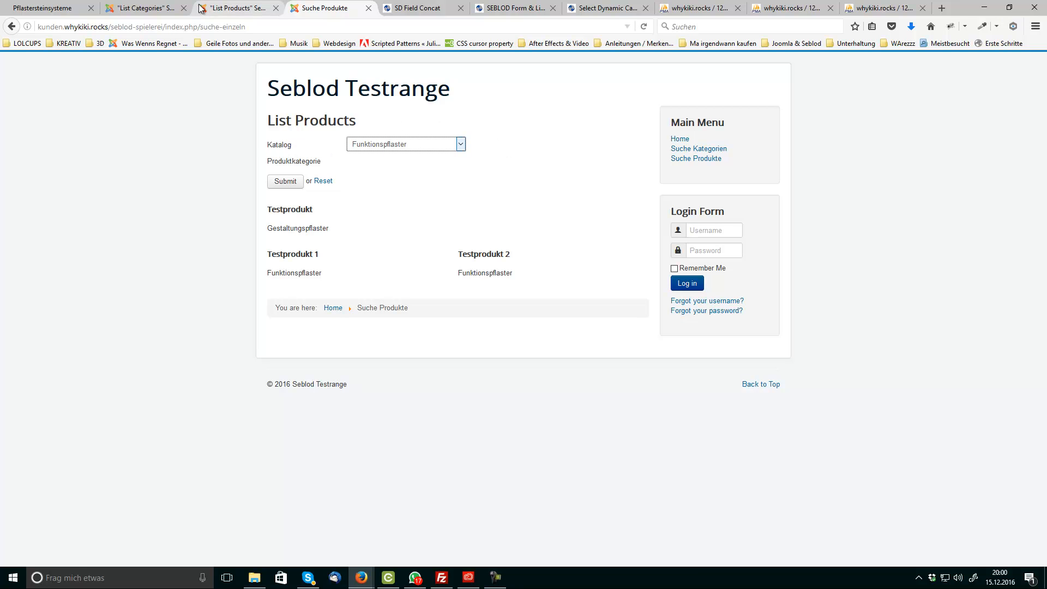
Step: Examine the katalog_kategorie_id part of the Katalog Mapper's mapping and close the field without saving
left_click(155, 8)
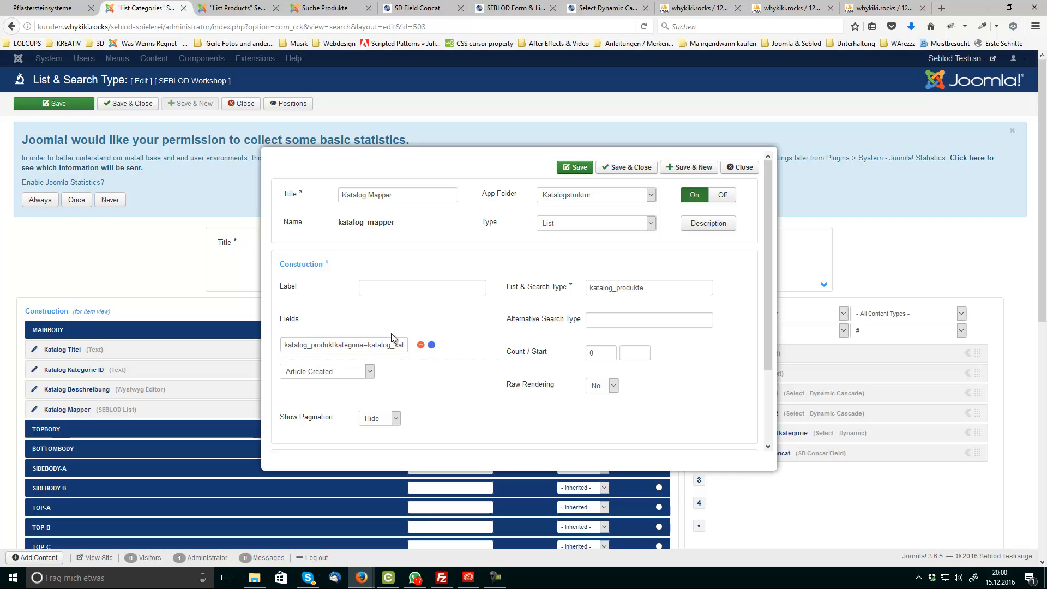
left_click_drag(368, 344, 441, 350)
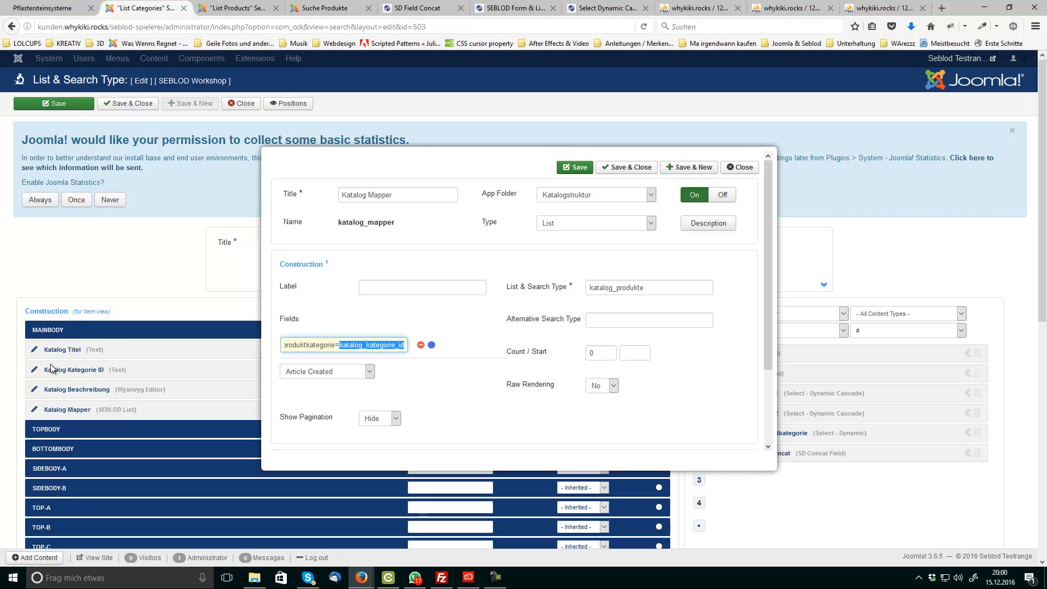
left_click(745, 169)
Step: Browse the records of the wxbwc_cck_store_form_kategorie_anlegen database table
left_click(695, 8)
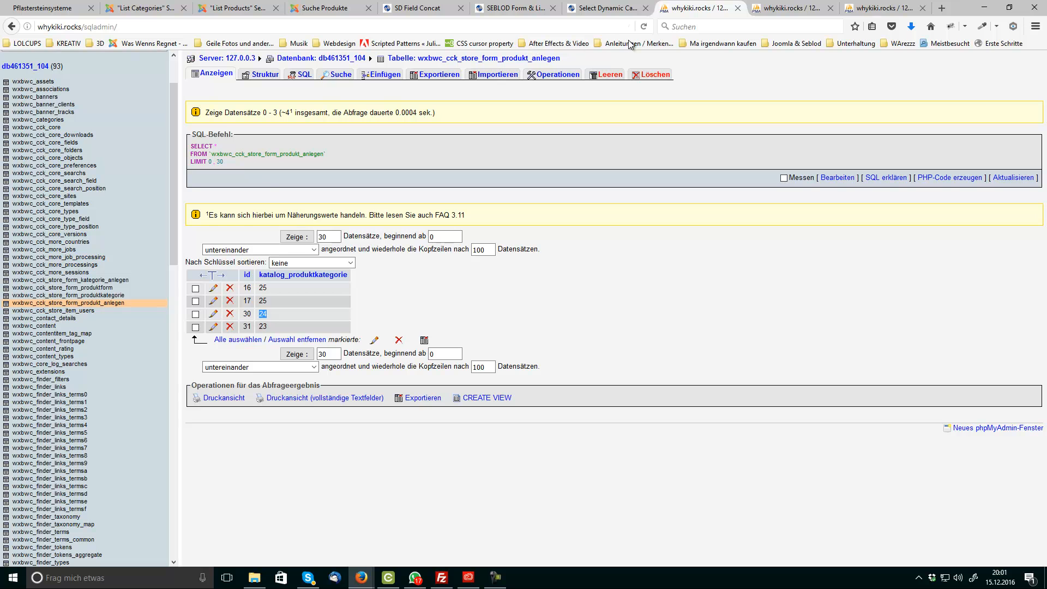
left_click(107, 281)
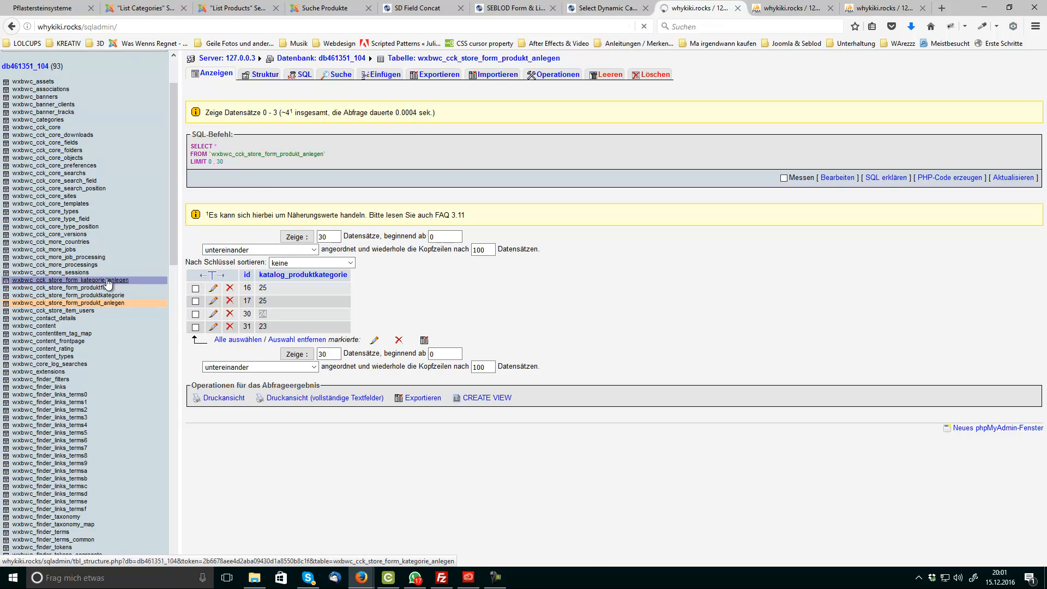
left_click(217, 71)
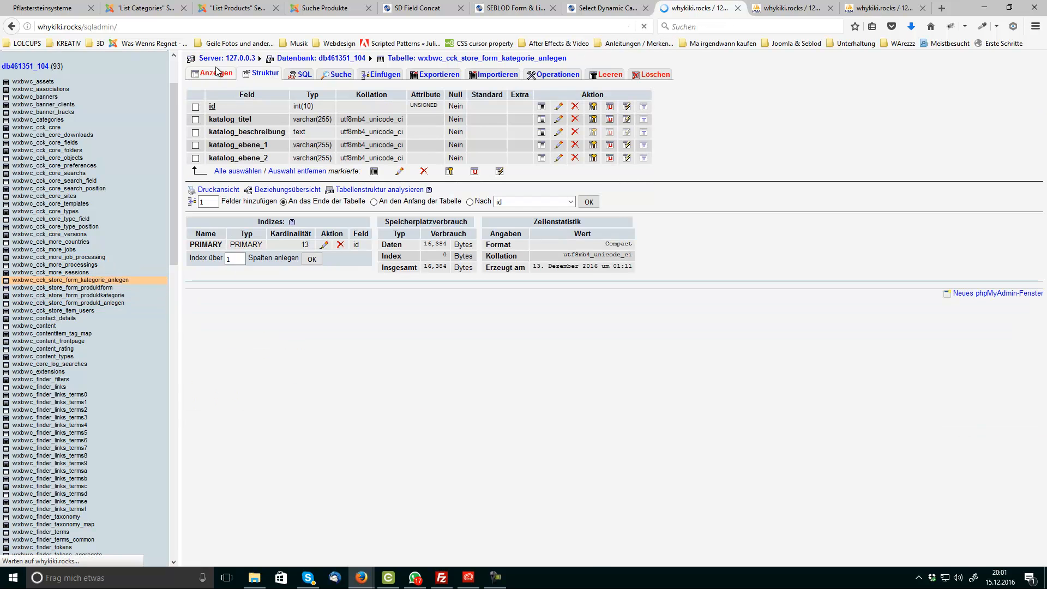
Step: Check the Katalog Kategorie ID field's storage in the List Categories search form, and sort the category table's records by id
left_click(138, 10)
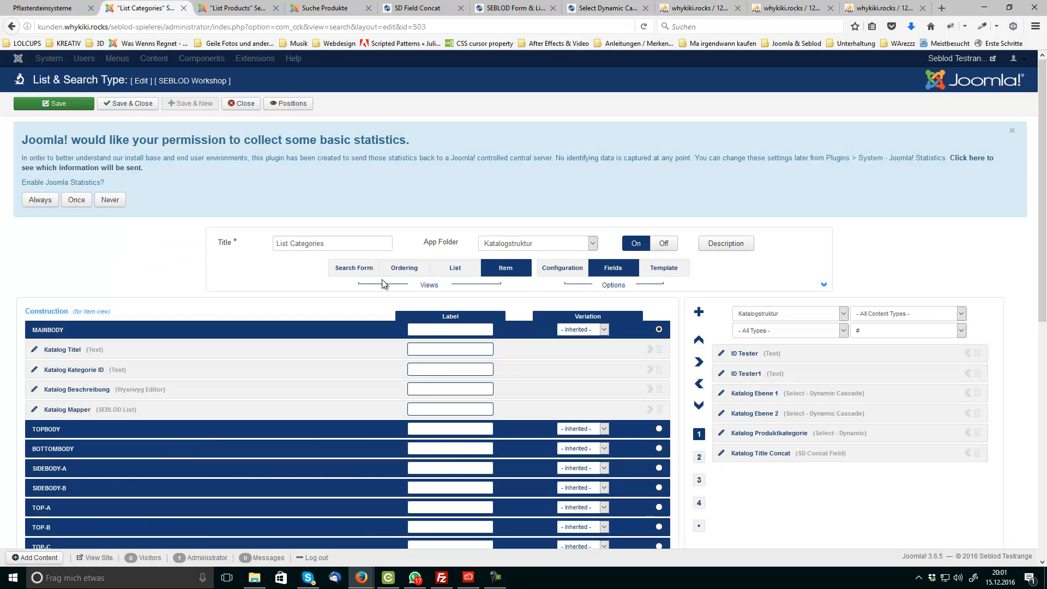
left_click(362, 274)
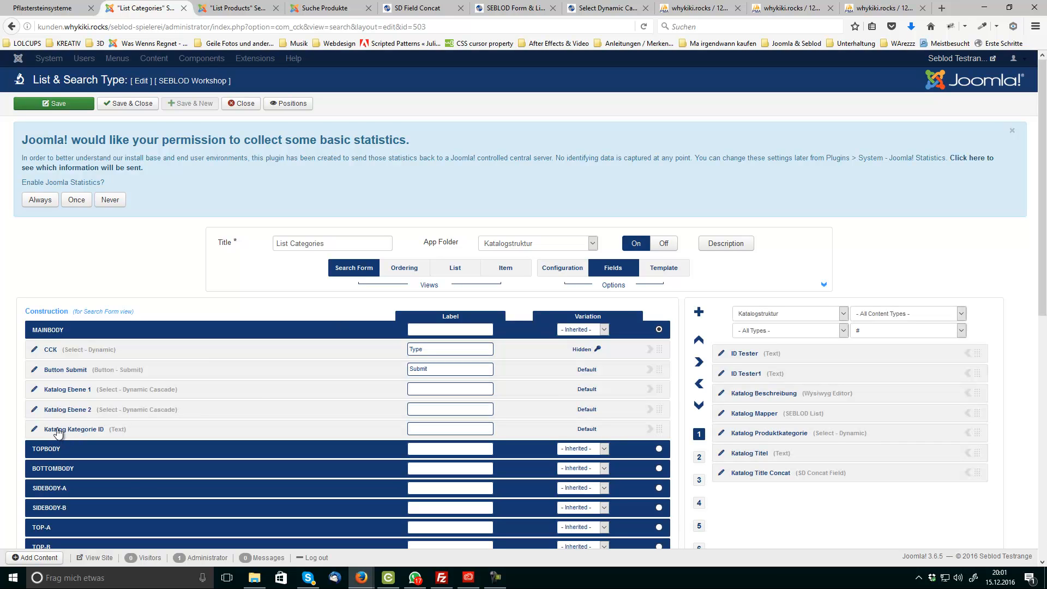
left_click(36, 429)
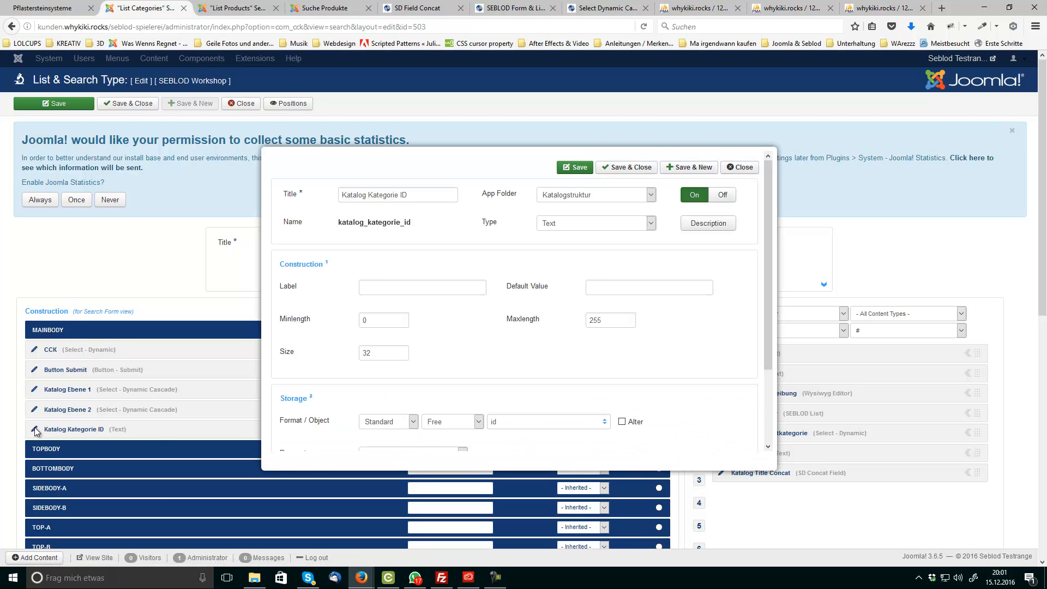
left_click(698, 7)
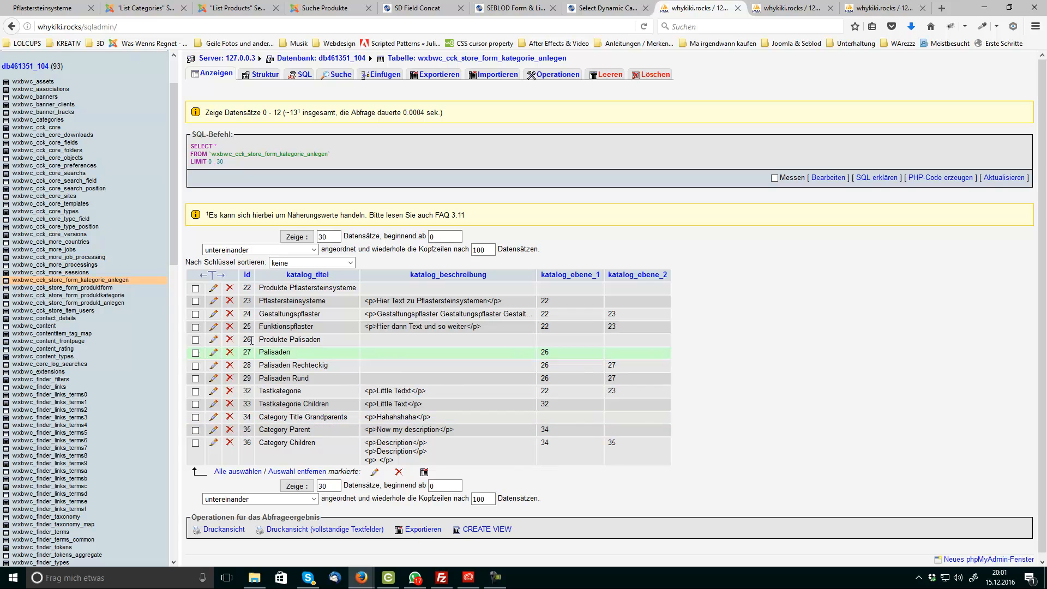
left_click(246, 274)
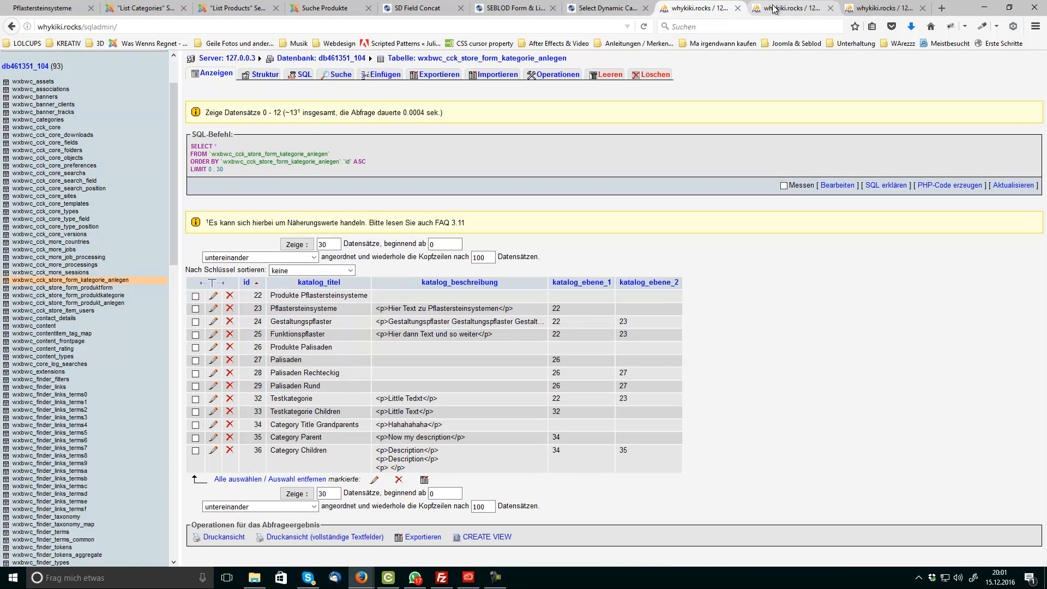
Step: View the wxbwc_content table, and browse the katalog_produktkategorie values in the wxbwc_cck_store_form_produkt_anlegen table
left_click(778, 9)
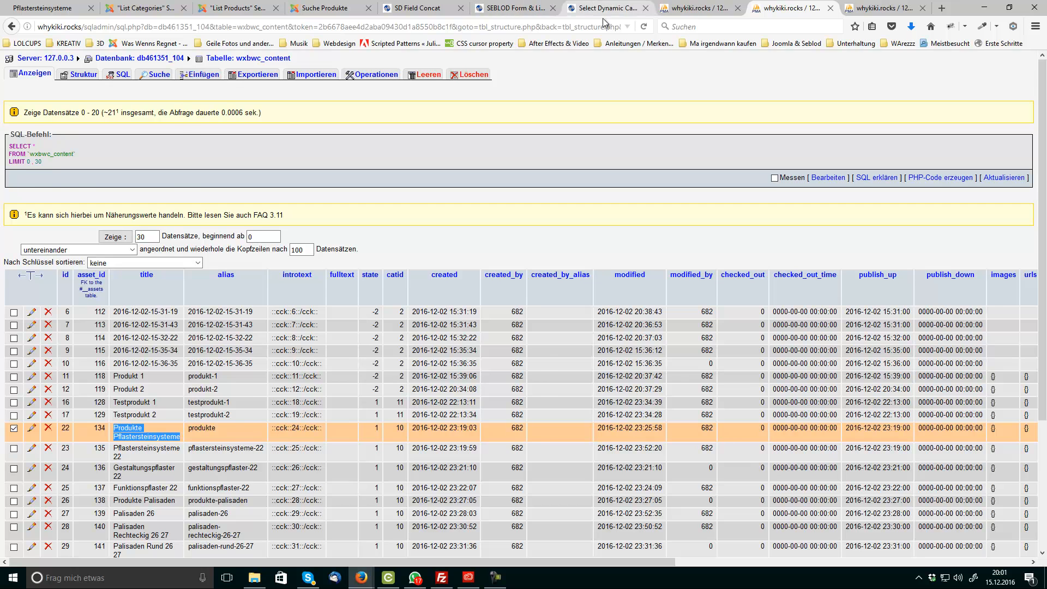
left_click(703, 9)
left_click(95, 303)
left_click(214, 74)
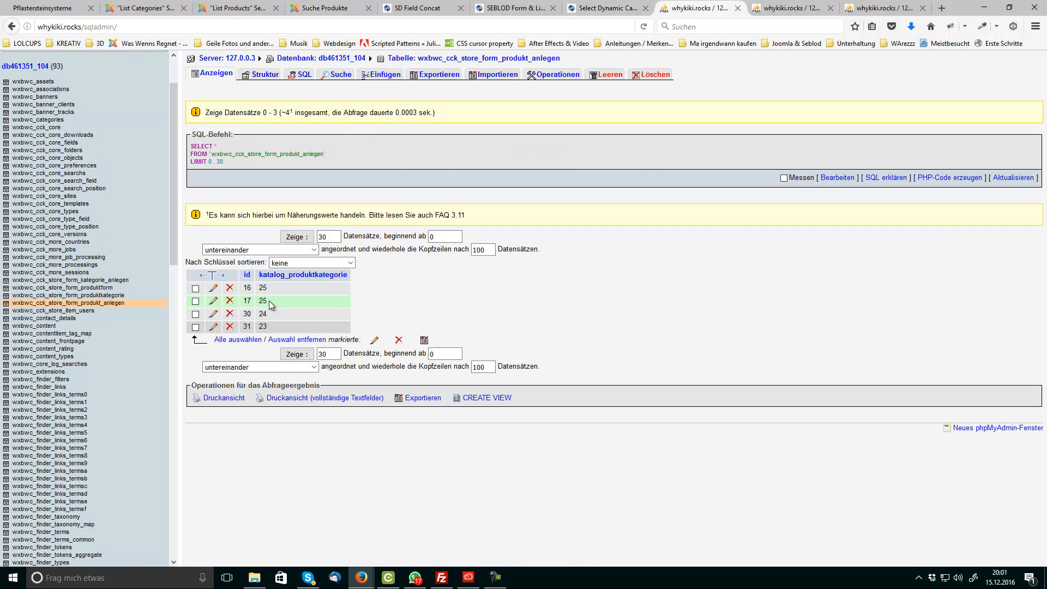
Step: Close the Katalog Kategorie ID field and reopen the Katalog Mapper field from the List Categories item view
left_click(136, 9)
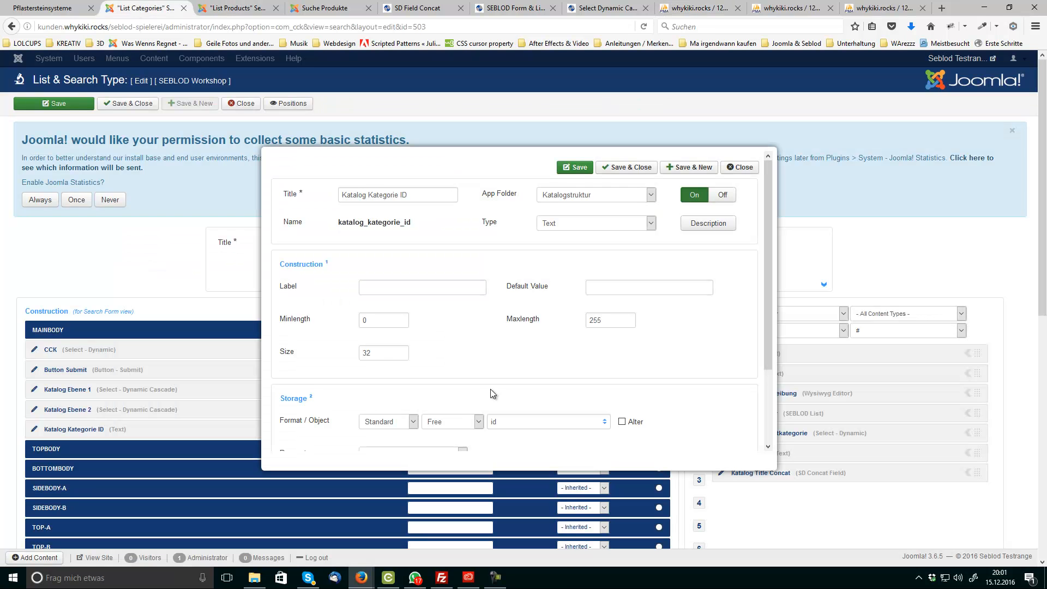
left_click(745, 167)
left_click(507, 270)
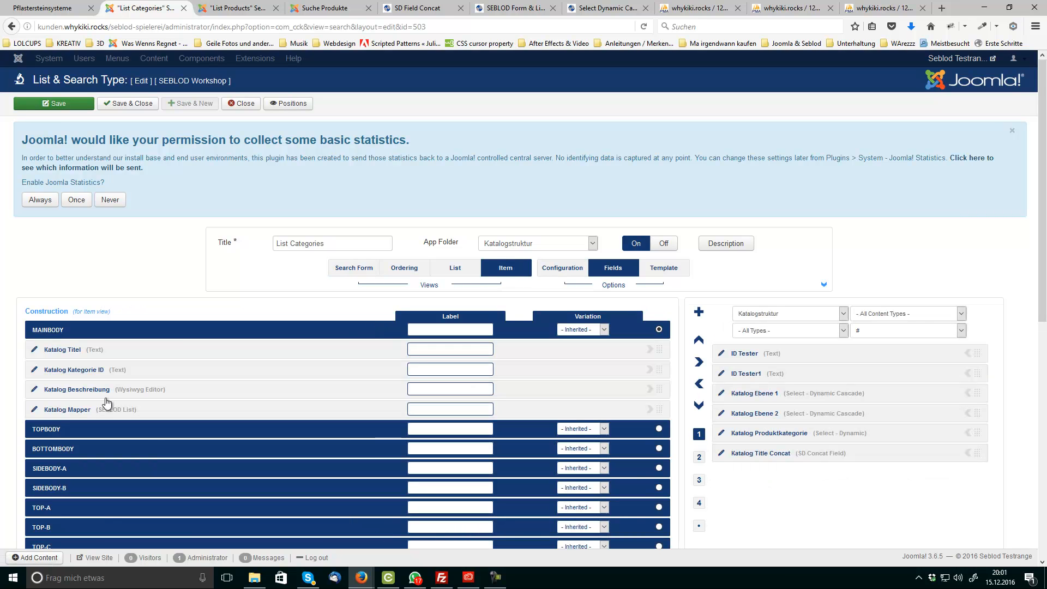
left_click(34, 410)
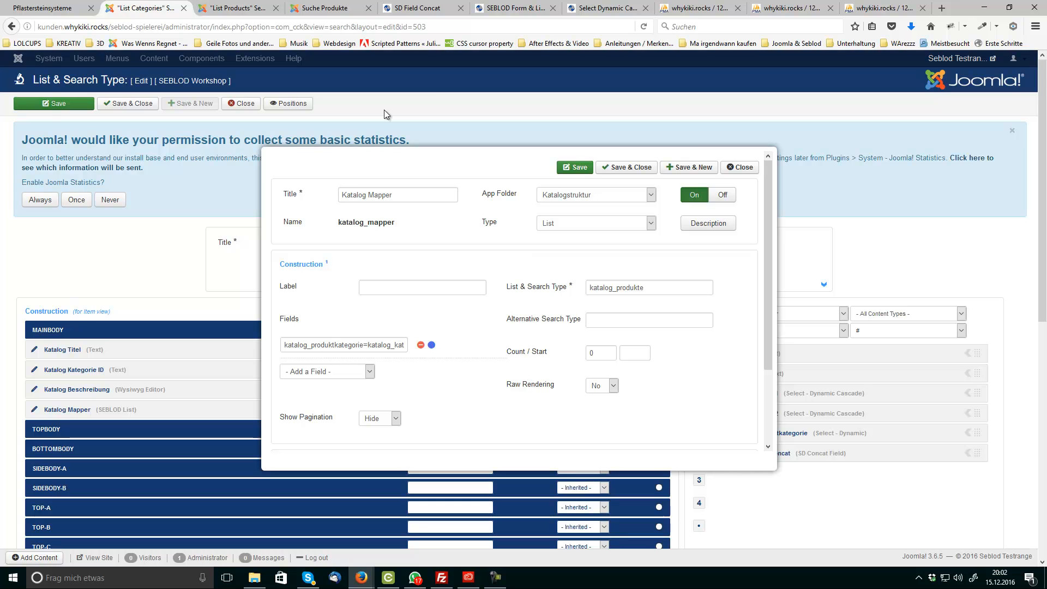
Step: Review the products listed beneath each matching category on the site's Suche Kategorien page
left_click(322, 10)
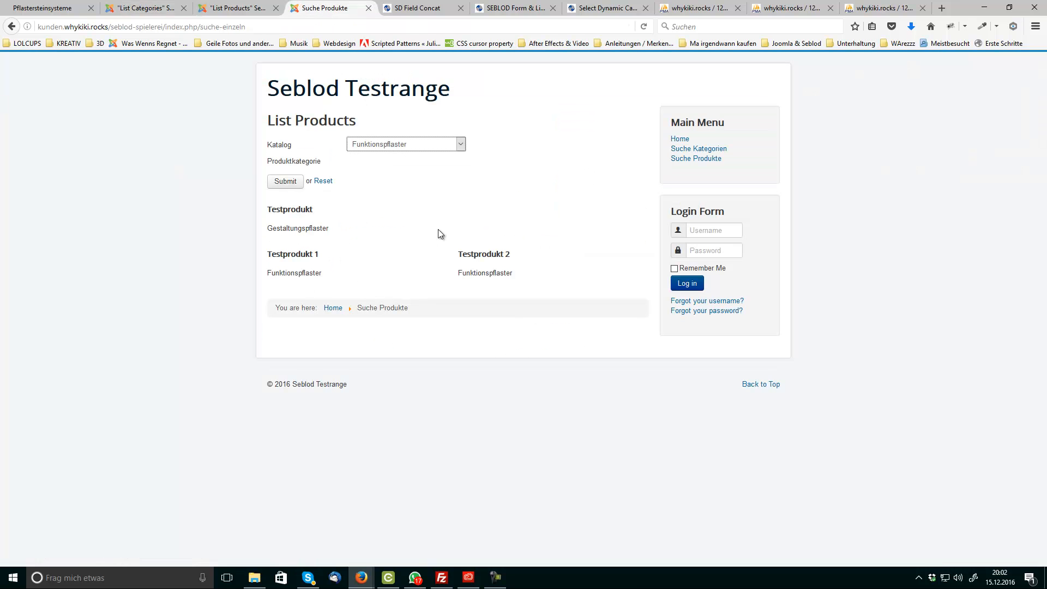
left_click(696, 149)
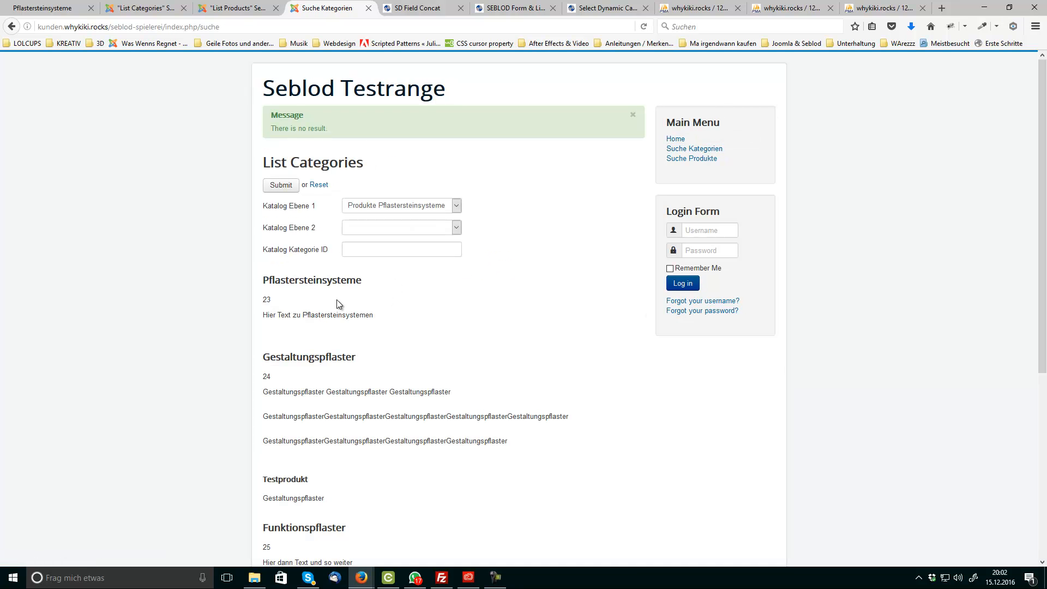
scroll(325, 417, "down", 3)
scroll(318, 438, "up", 4)
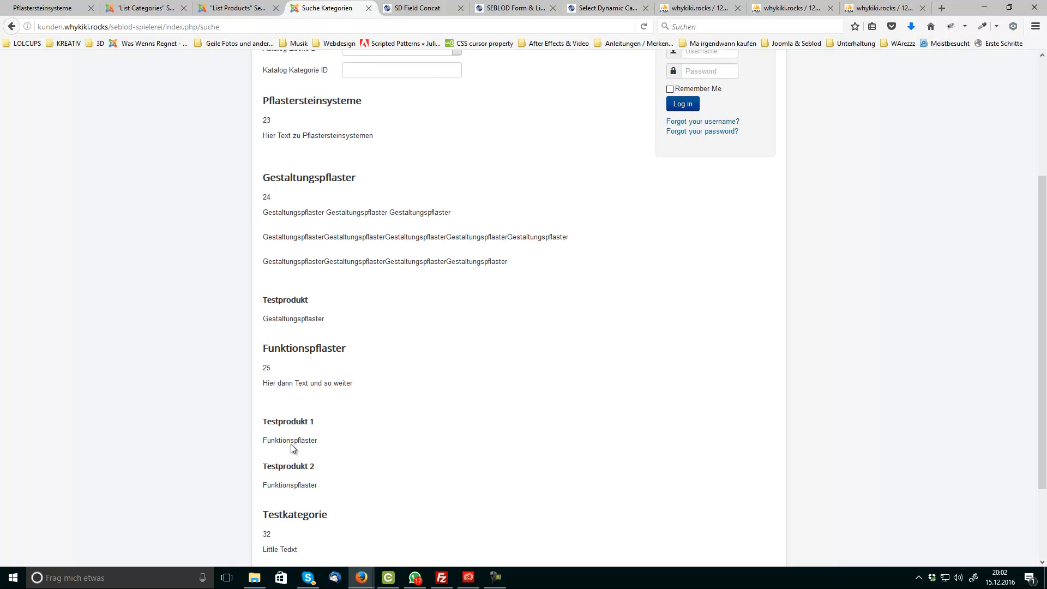
Step: Examine the Katalog Mapper's List & Search Type katalog_produkte, its katalog_produktkategorie mapping and its remaining settings
left_click(140, 9)
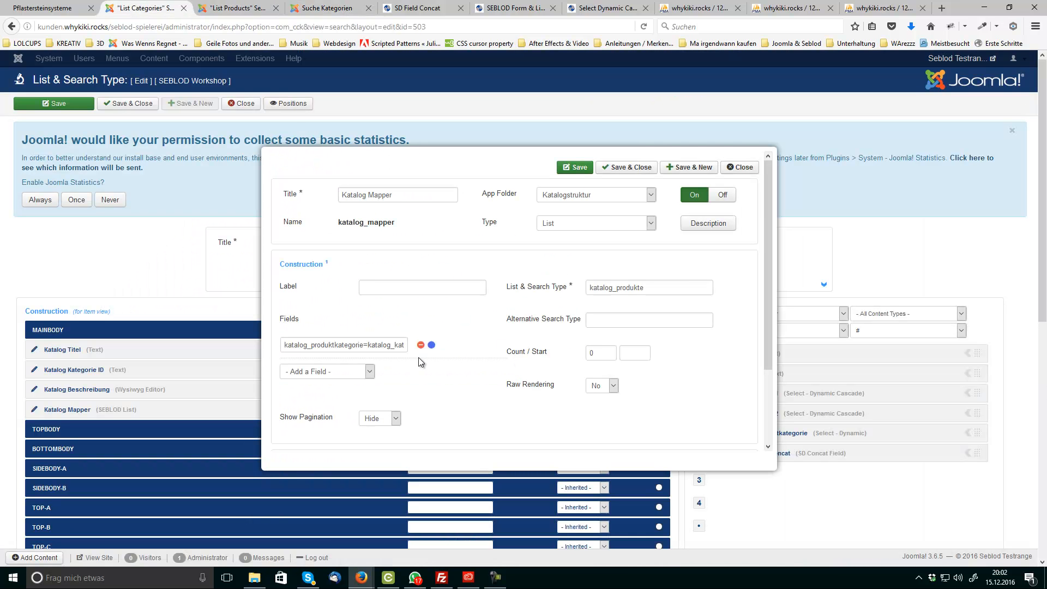
left_click(668, 290)
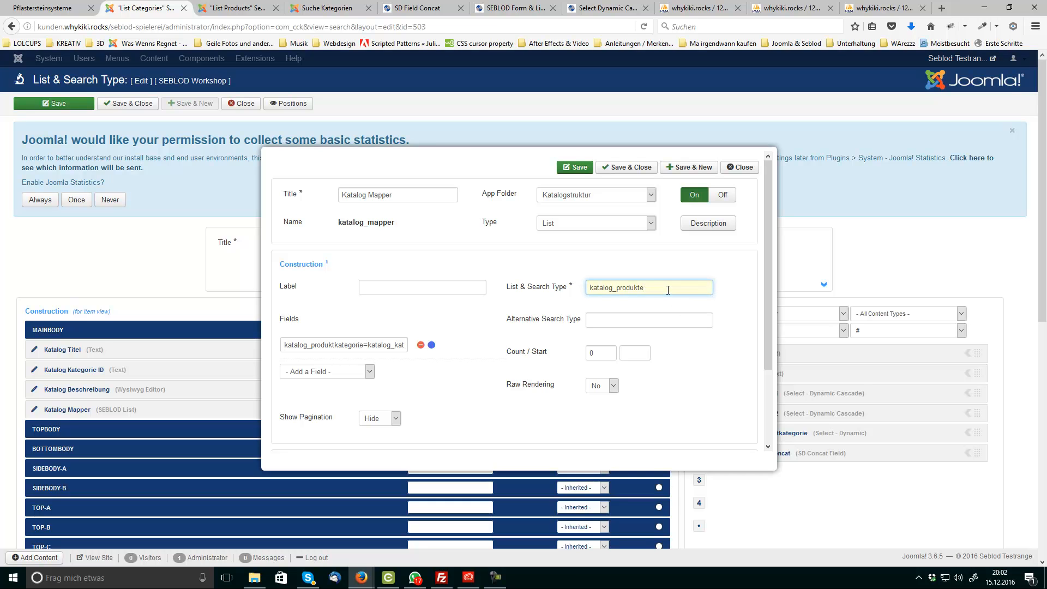
double_click(642, 290)
left_click_drag(364, 347, 239, 344)
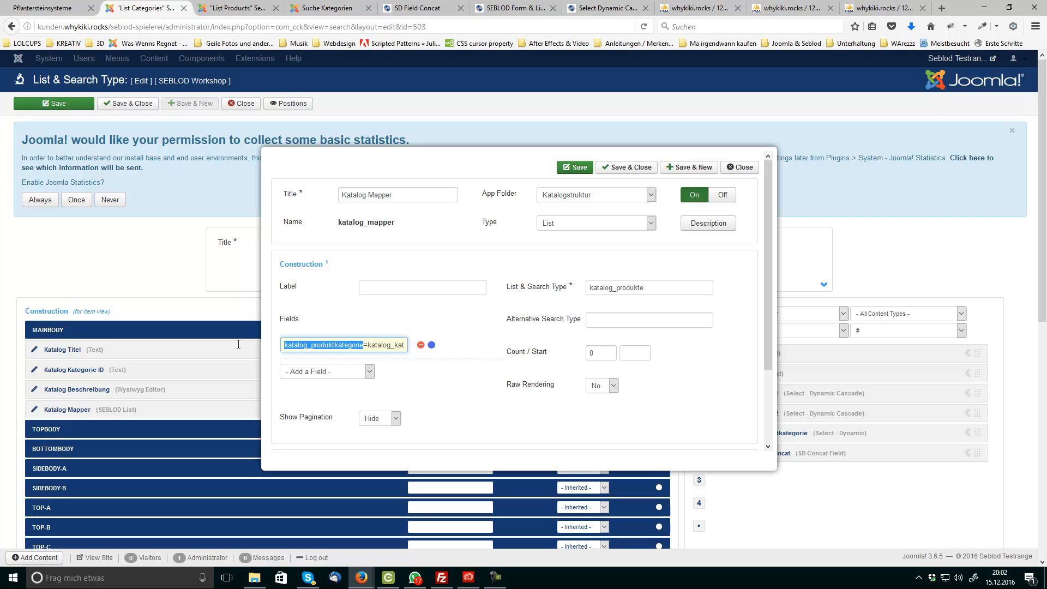
left_click_drag(365, 346, 219, 347)
left_click(414, 332)
scroll(622, 362, "down", 3)
scroll(338, 381, "up", 3)
Step: Close the Katalog Mapper field and save the List Categories search type
left_click(741, 169)
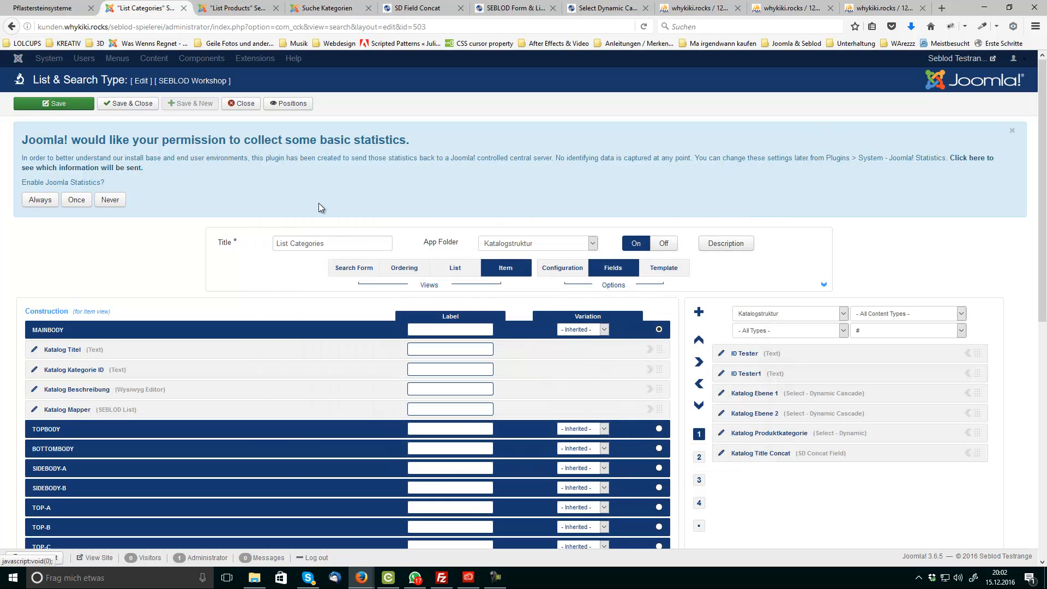
left_click(78, 108)
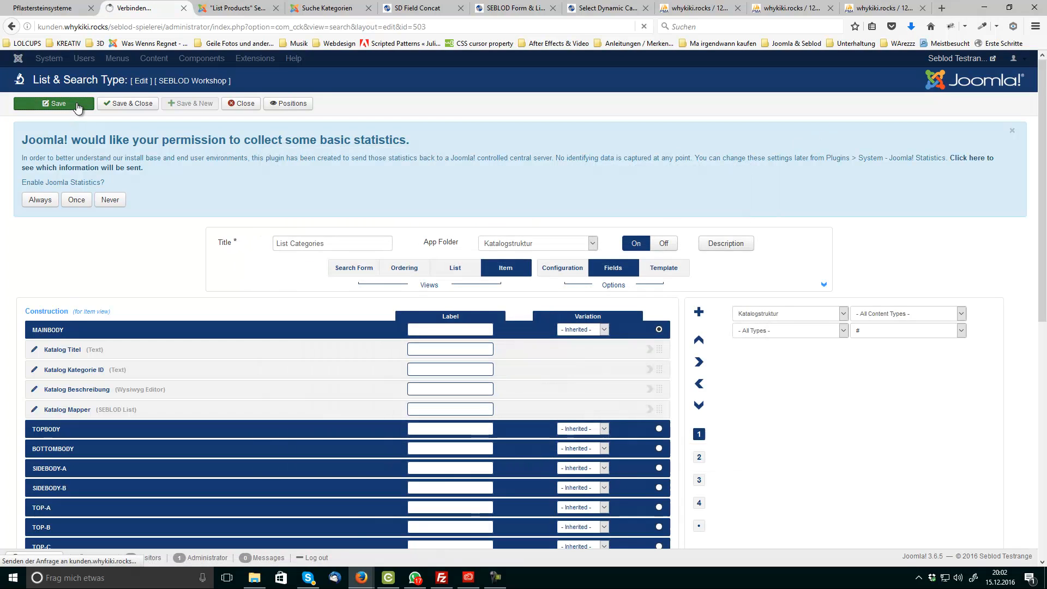
Step: Reload the site's Suche Kategorien page and review the categories with the products listed beneath them
left_click(326, 7)
left_click(695, 87)
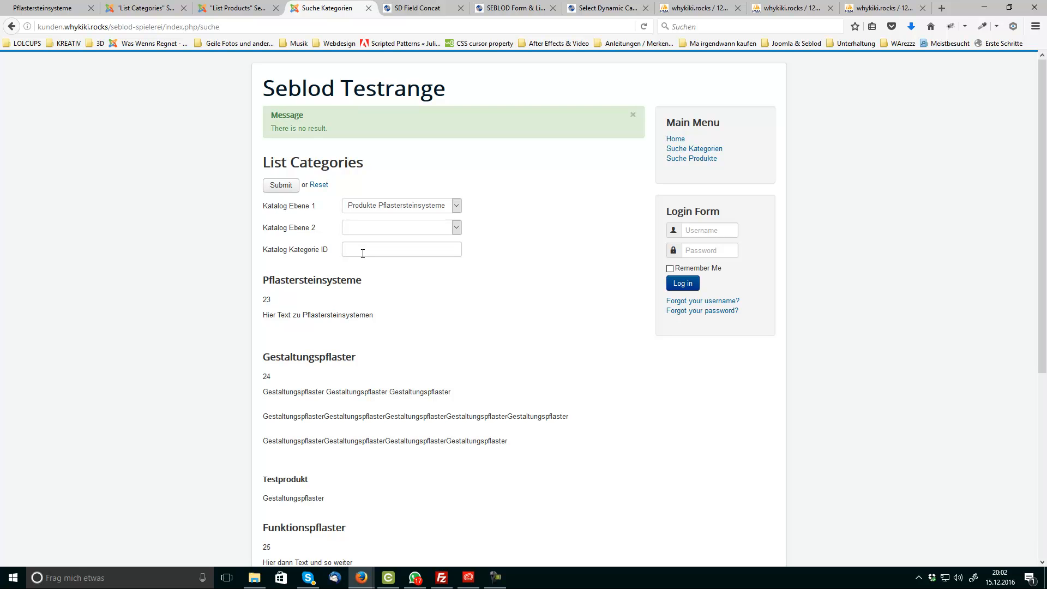
left_click(367, 250)
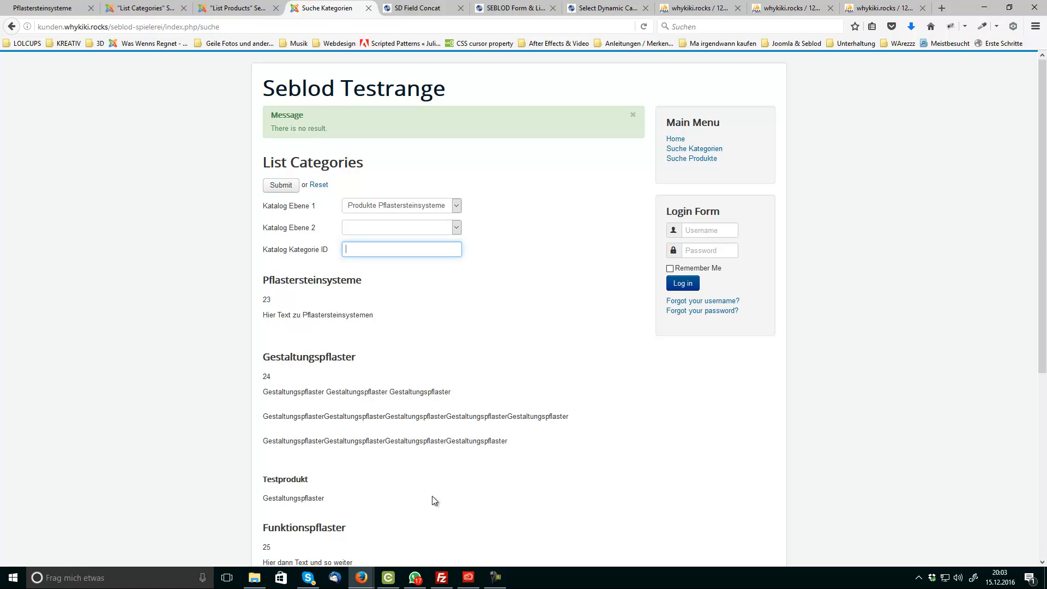
scroll(403, 434, "down", 5)
scroll(402, 432, "down", 4)
scroll(374, 261, "up", 9)
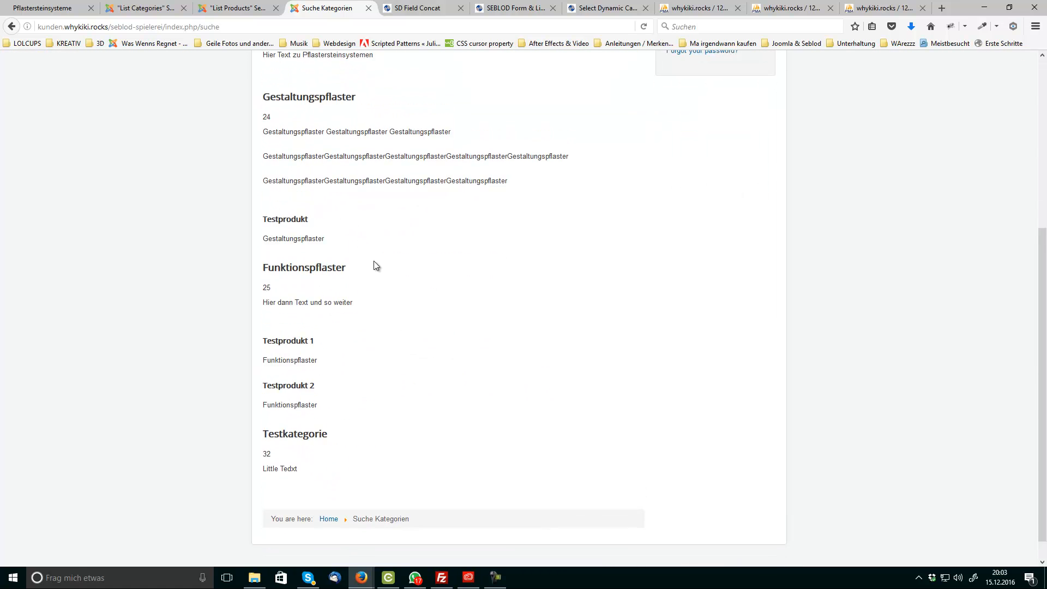
scroll(401, 280, "up", 1)
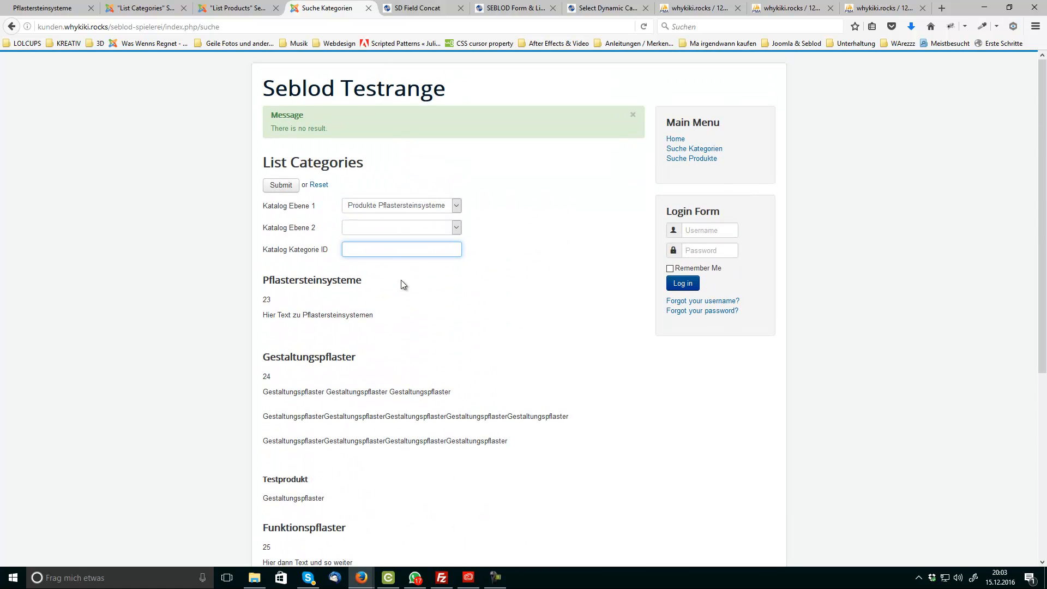
Step: Examine the result message, the Pflastersteinsysteme category's description and ID, and the categories and products below it
triple_click(341, 133)
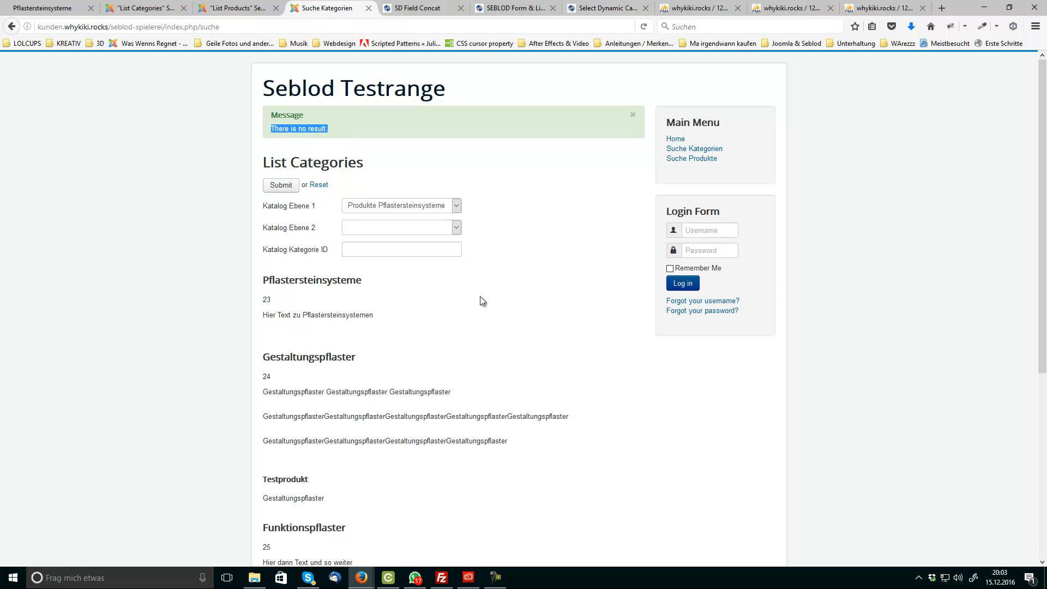
scroll(345, 304, "down", 2)
triple_click(348, 253)
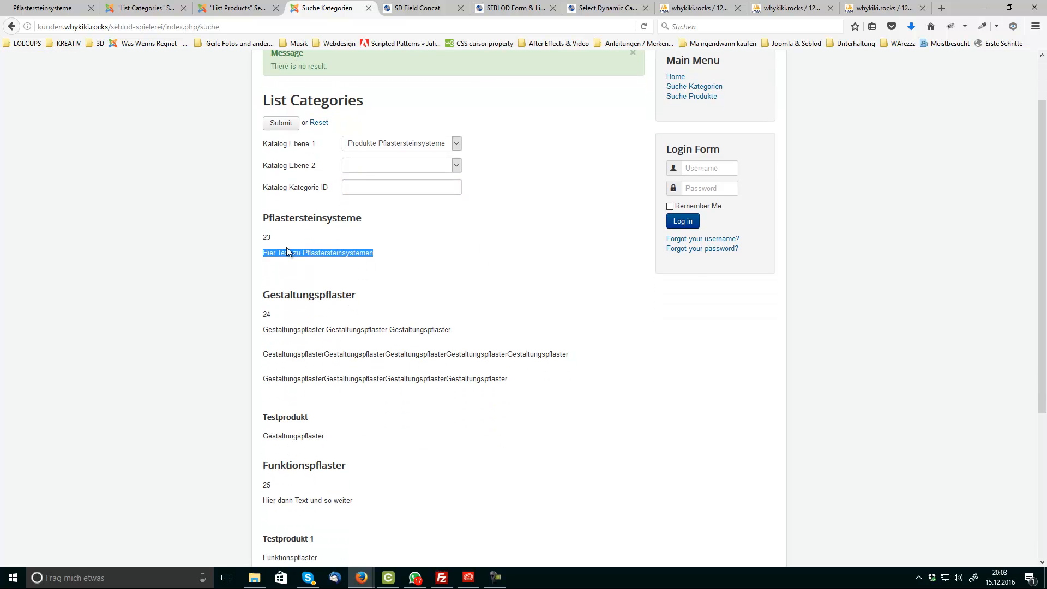
double_click(267, 236)
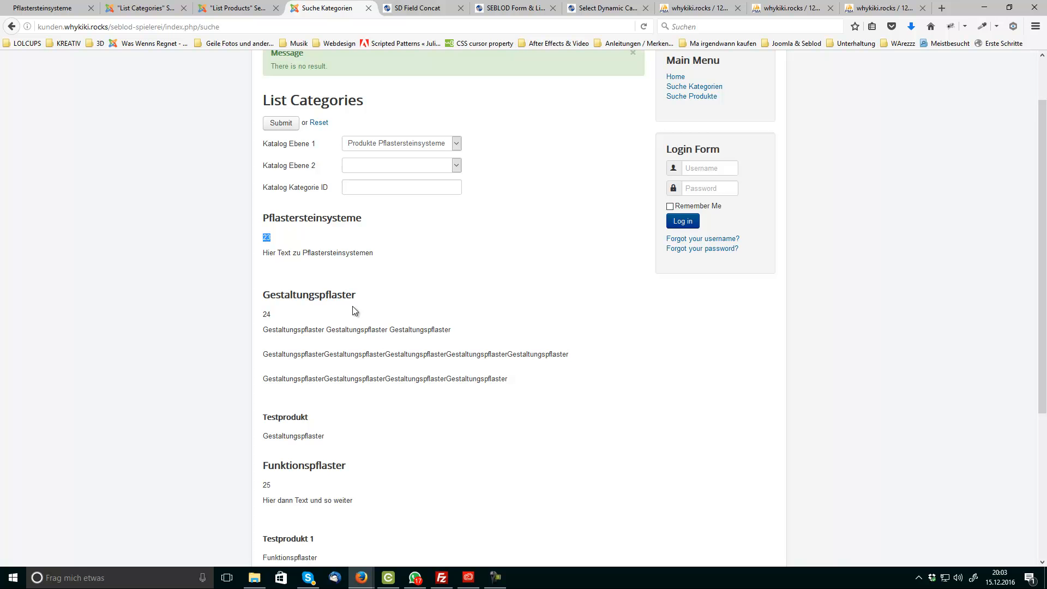
scroll(359, 273, "down", 4)
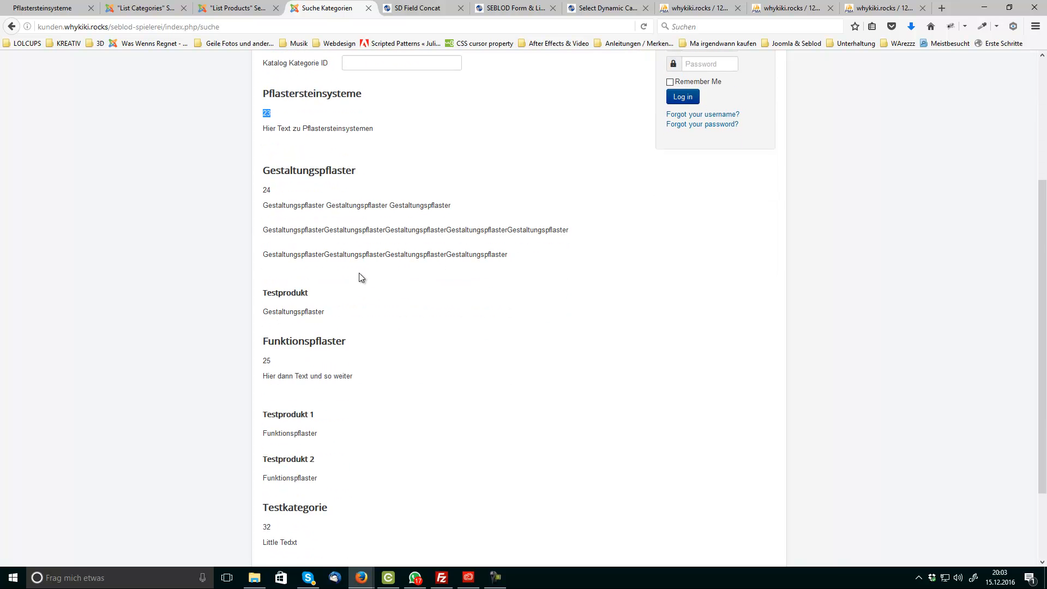
scroll(360, 278, "down", 3)
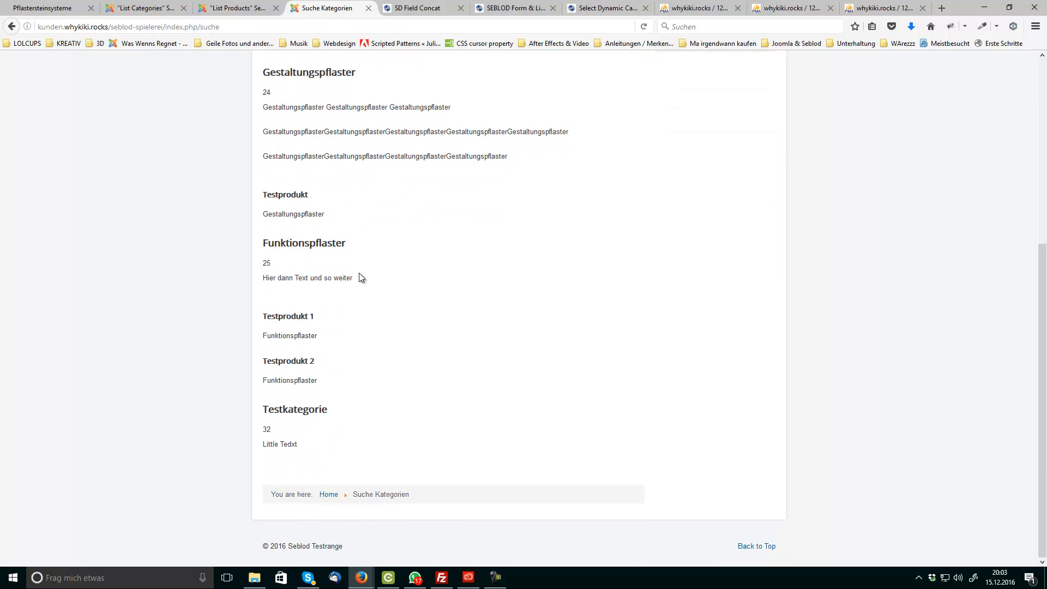
scroll(358, 273, "up", 9)
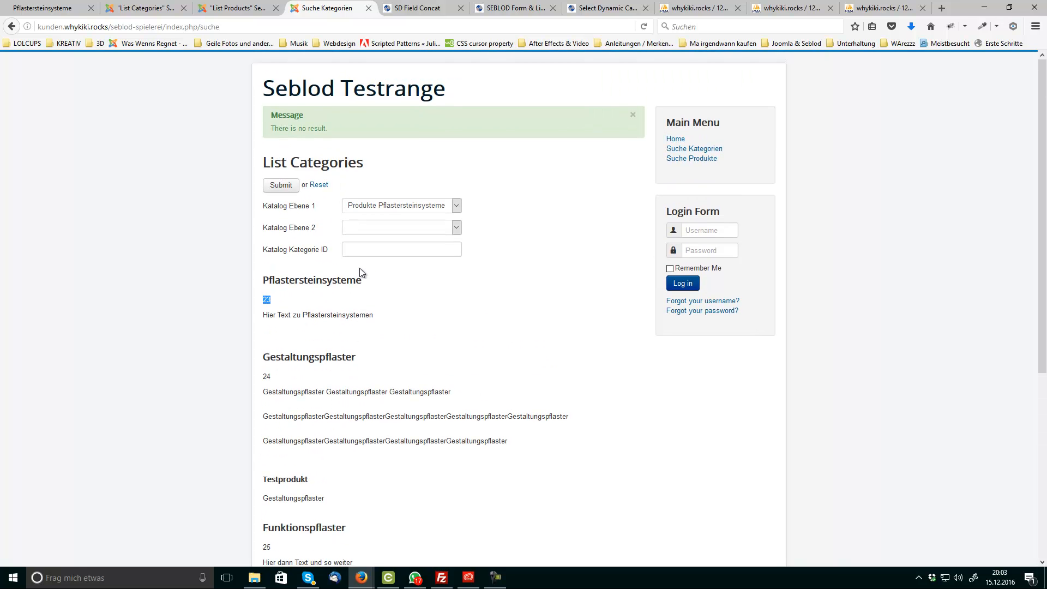
Step: Compare the fields in the List Categories item view with the description text on the MEUDT site's Pflastersteinsysteme page
left_click(146, 8)
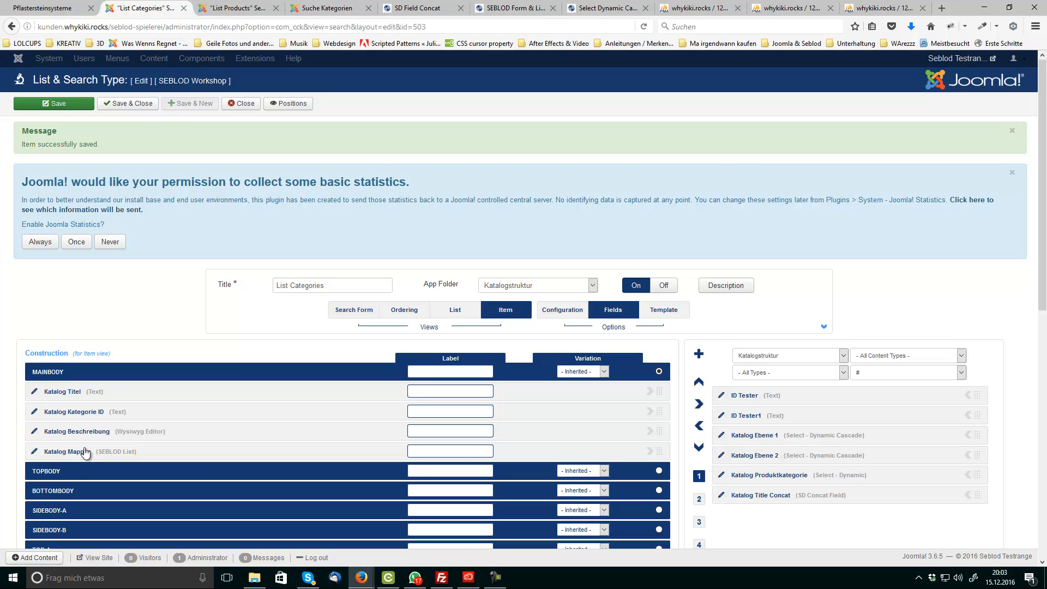
left_click(53, 12)
scroll(536, 231, "up", 2)
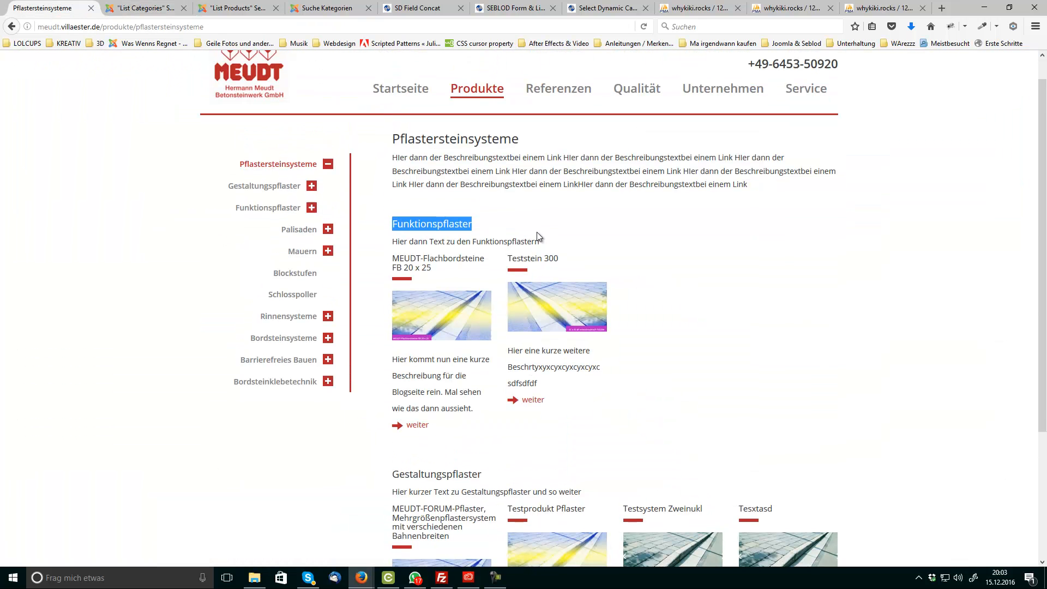
left_click(685, 246)
left_click_drag(766, 214, 447, 198)
left_click(150, 6)
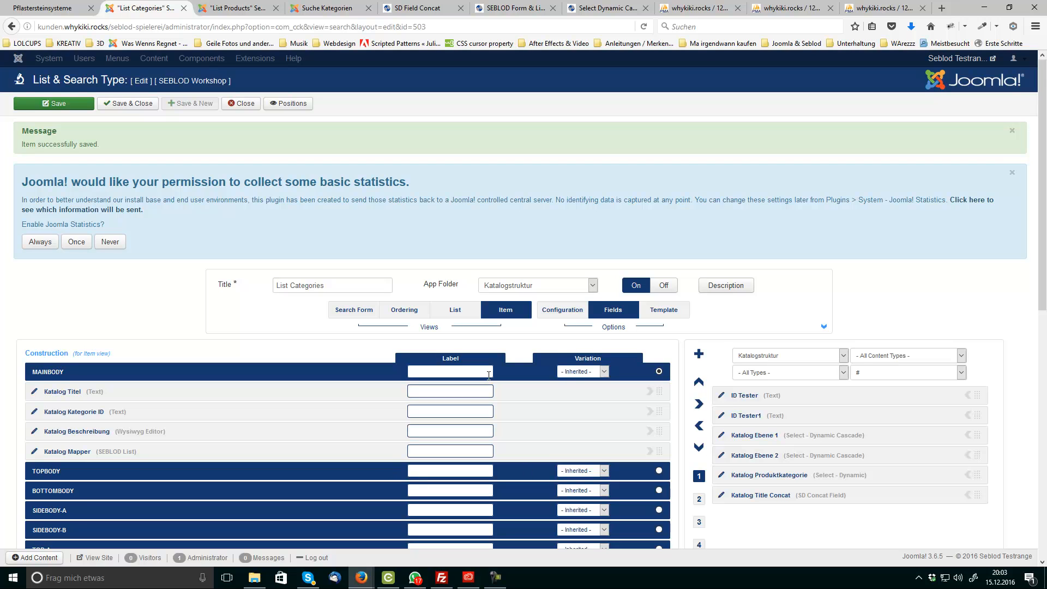
scroll(489, 375, "down", 2)
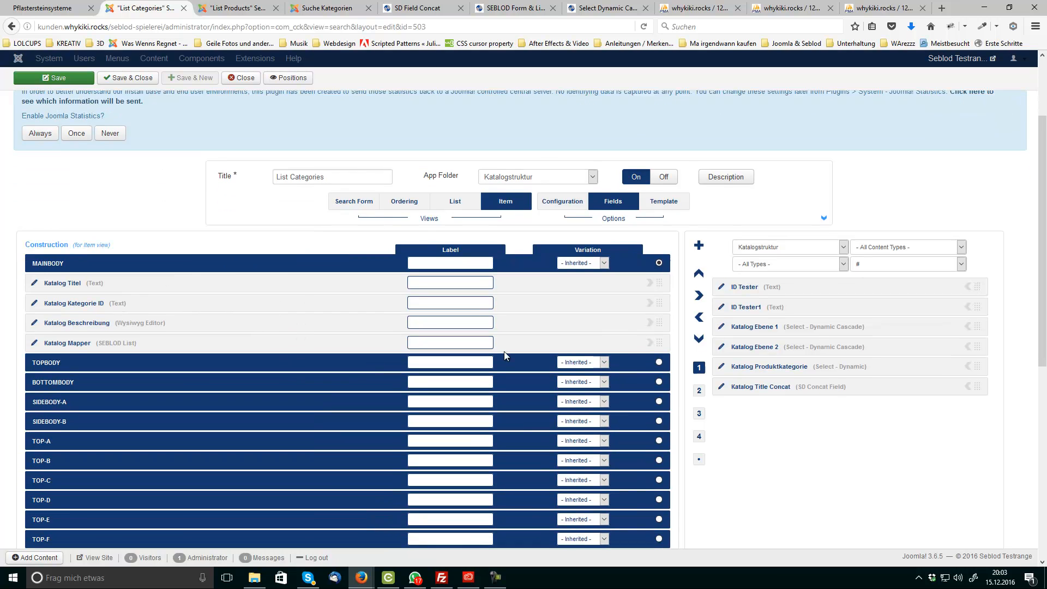
scroll(504, 351, "down", 2)
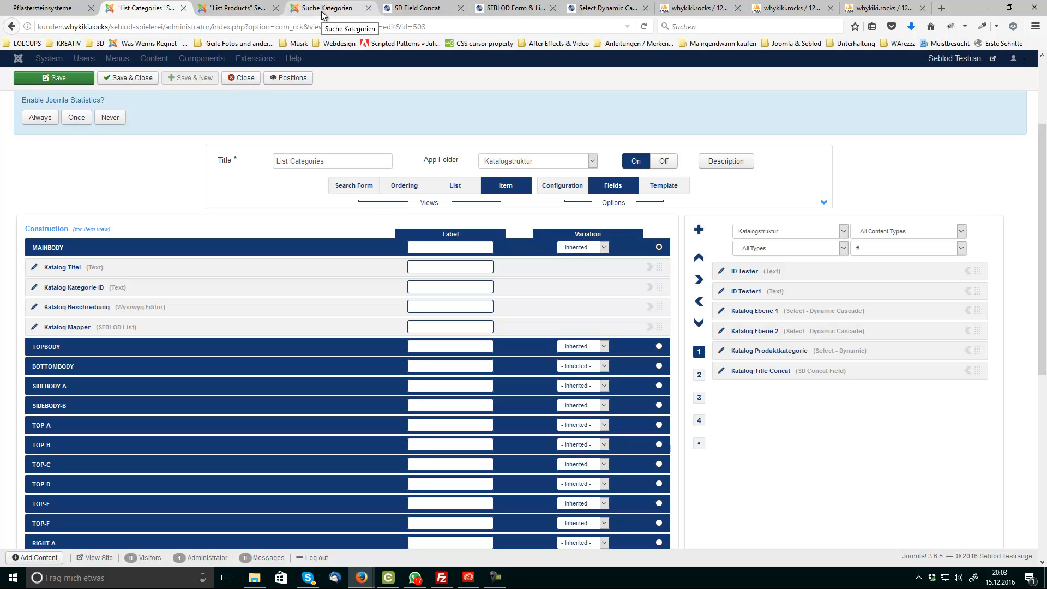
Step: Switch to phpMyAdmin, browse the records of wxbwc_cck_store_form_kategorie_anlegen and locate the ID of Produkte Pflastersteinsysteme
left_click(703, 9)
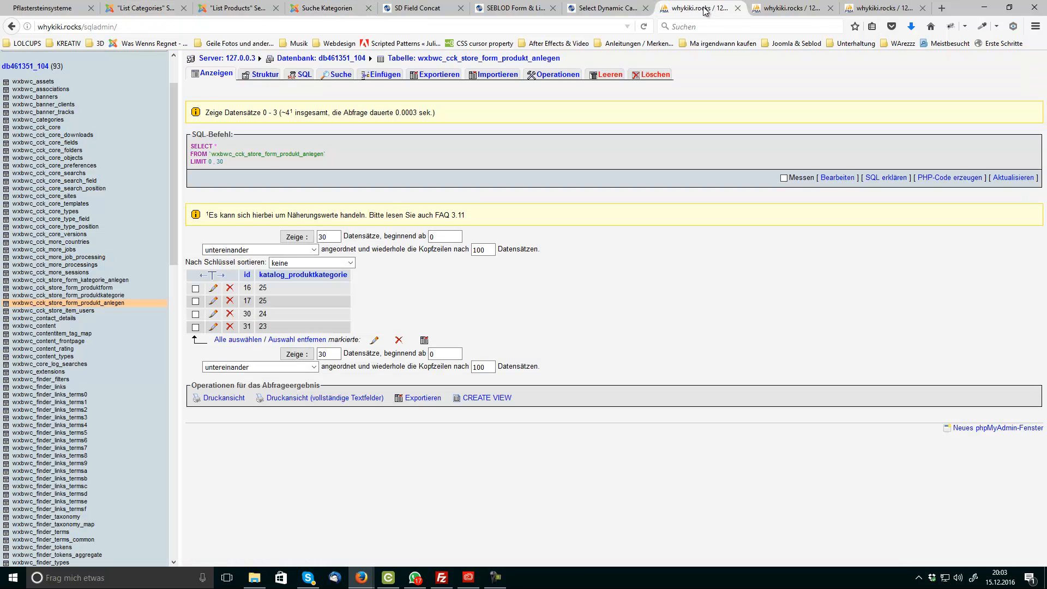
left_click(105, 281)
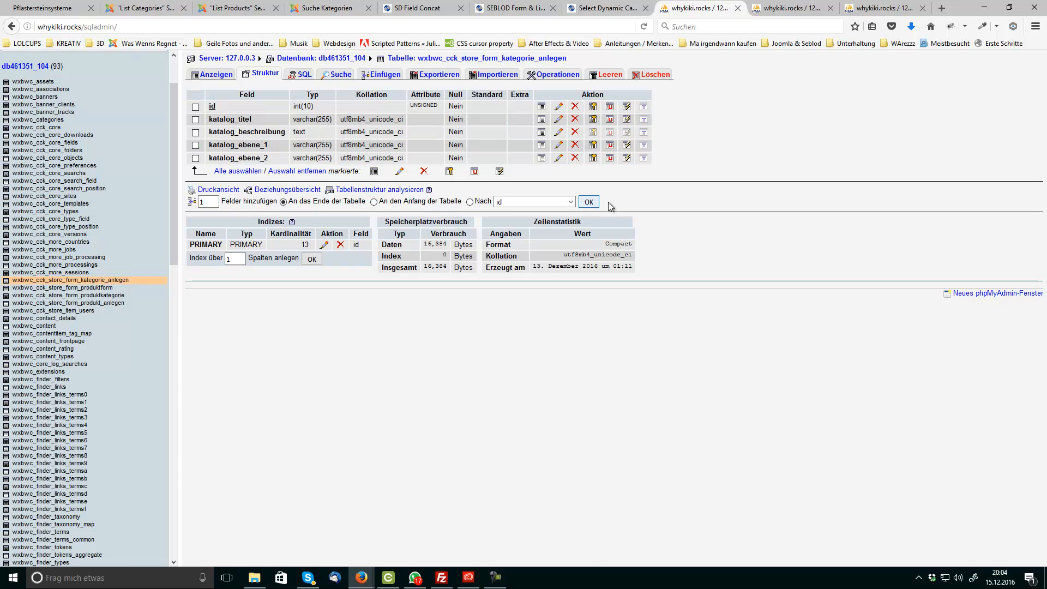
left_click(214, 74)
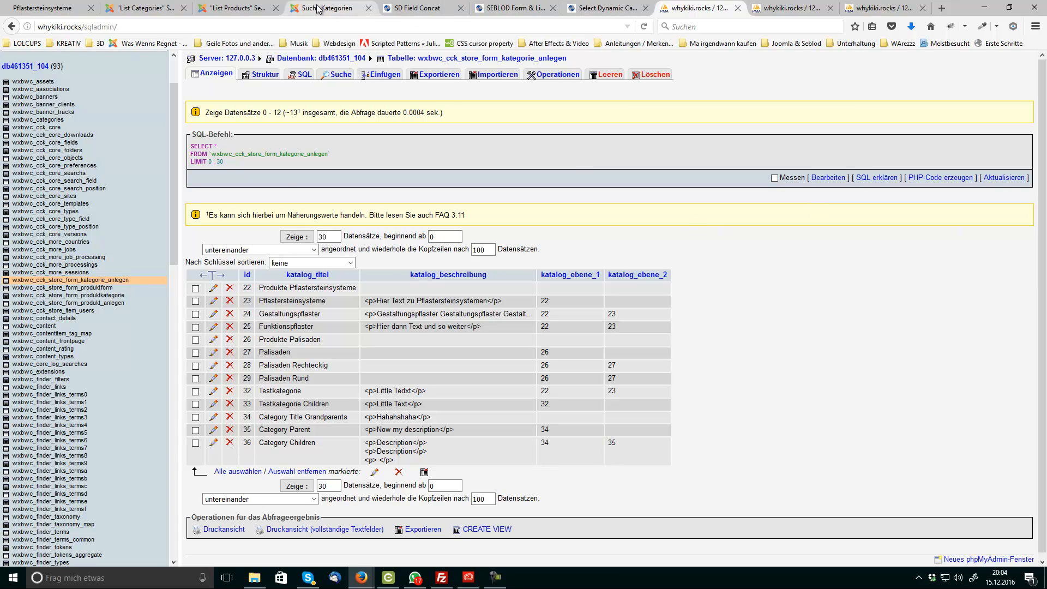
double_click(247, 288)
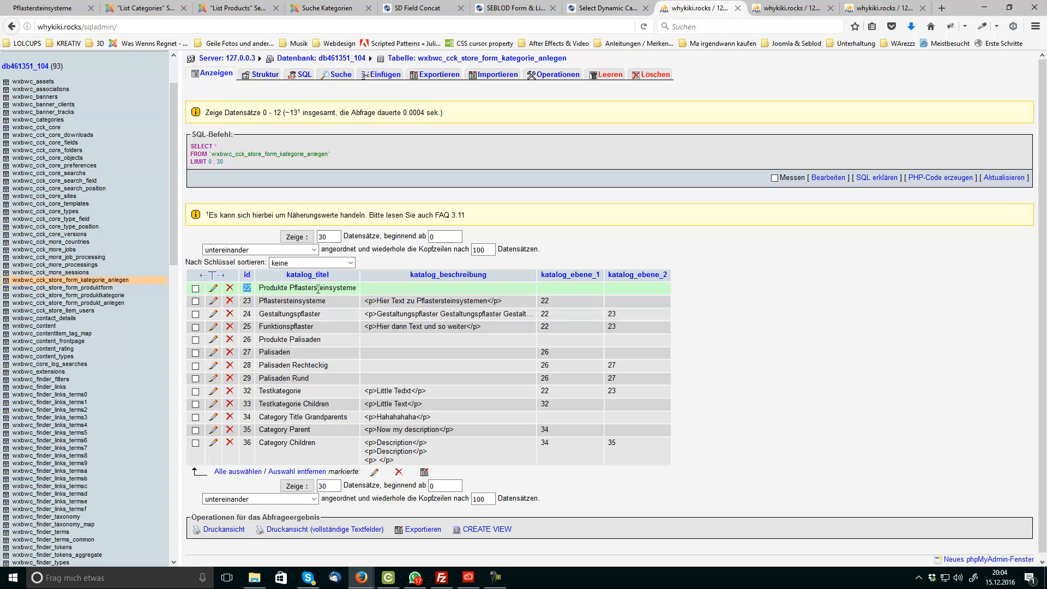
Step: Close the List Categories search type in the Joomla backend and open the Main Menu's Suche Kategorien item for editing
left_click(240, 8)
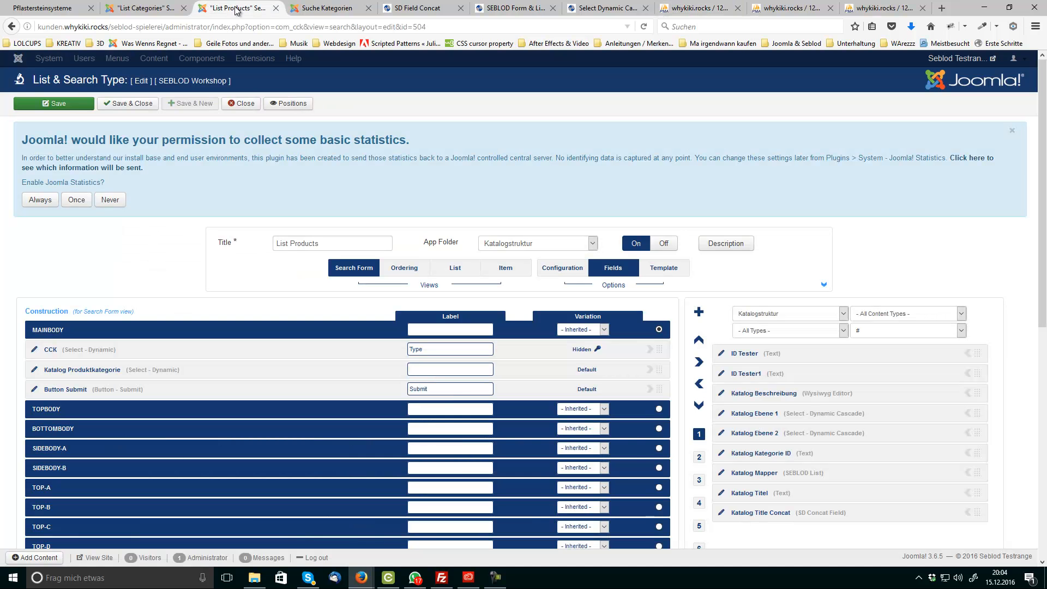
left_click(333, 7)
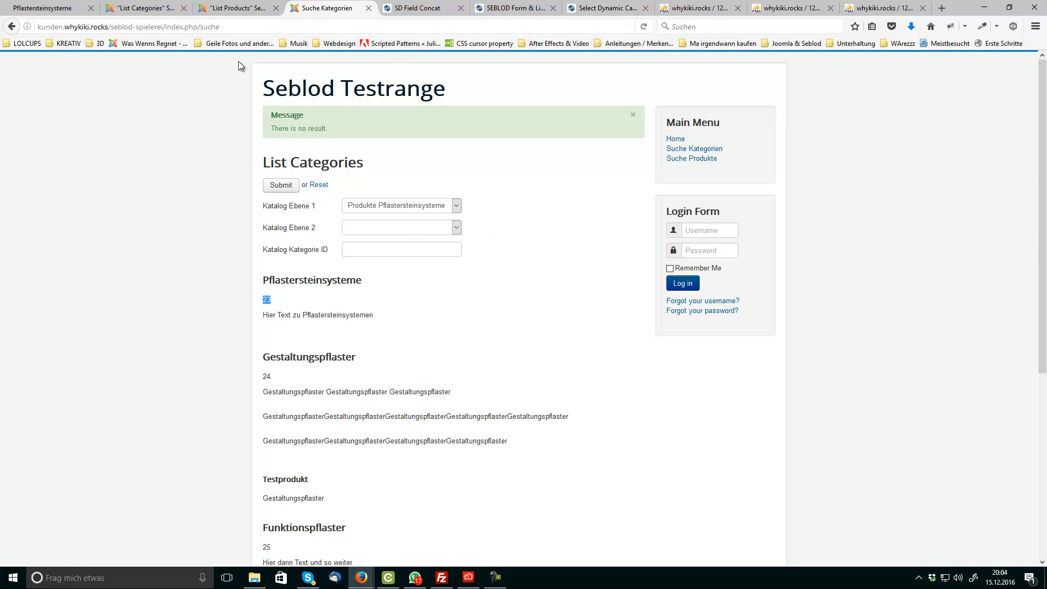
left_click(130, 13)
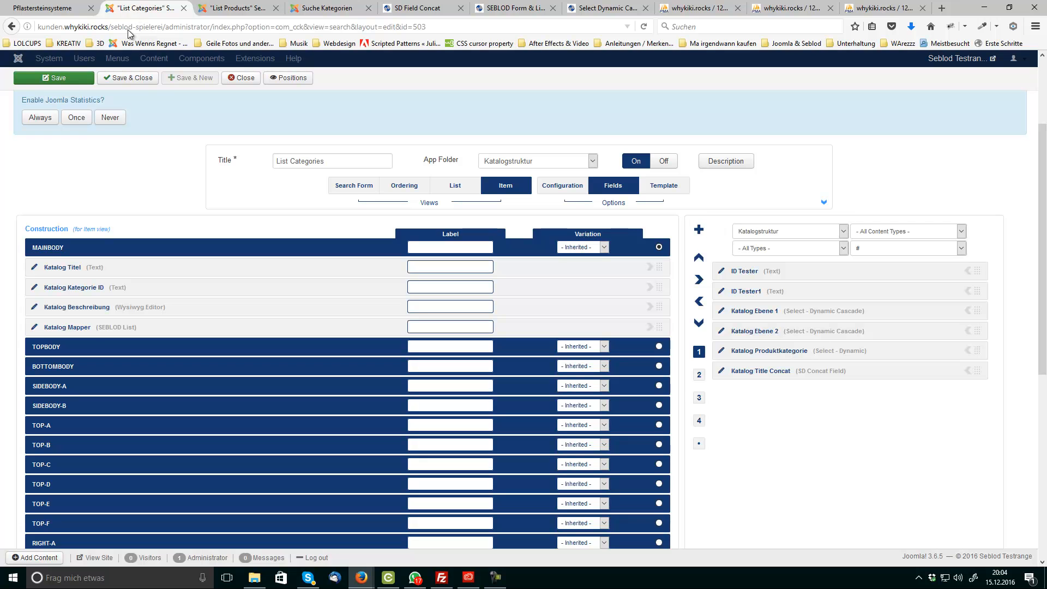
left_click(246, 78)
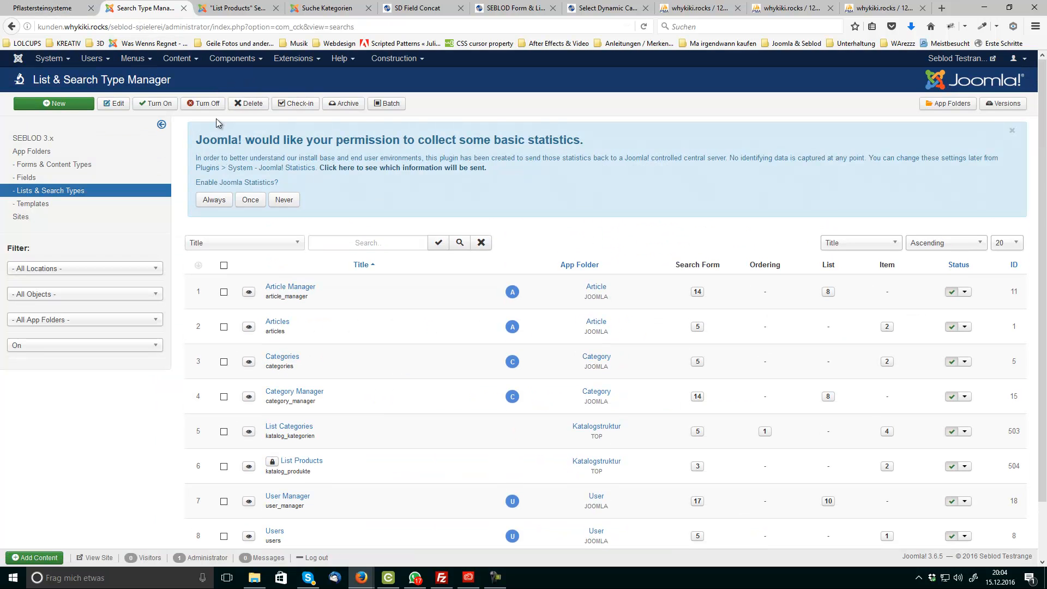
left_click(133, 58)
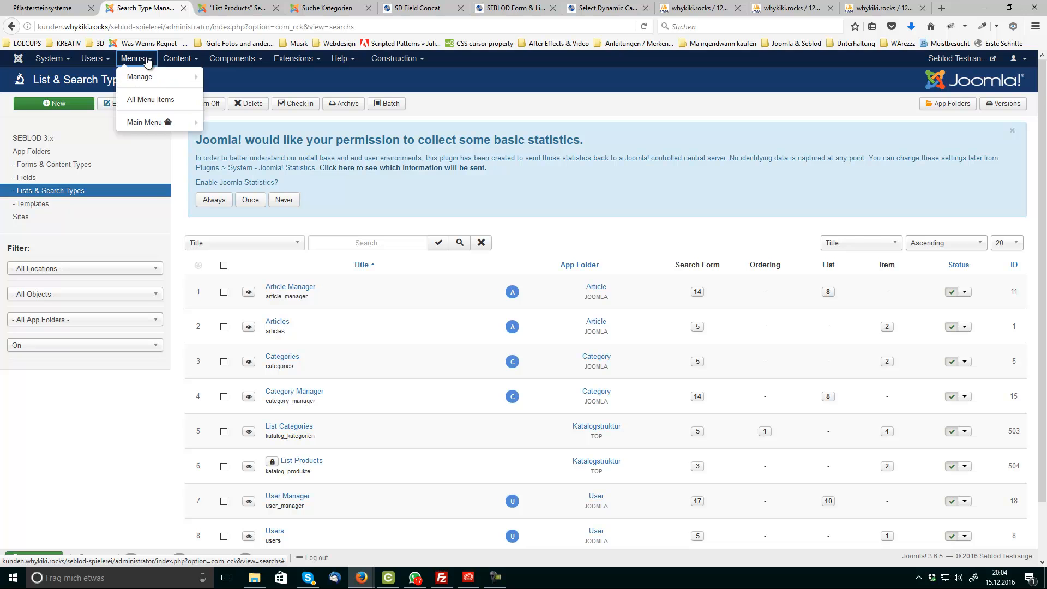
left_click(162, 129)
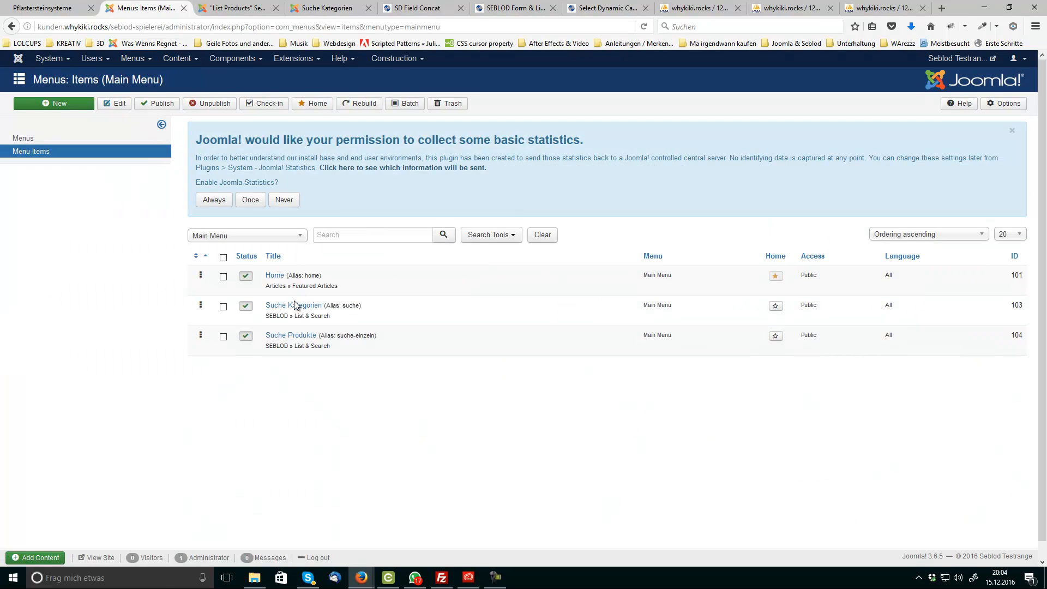
left_click(292, 306)
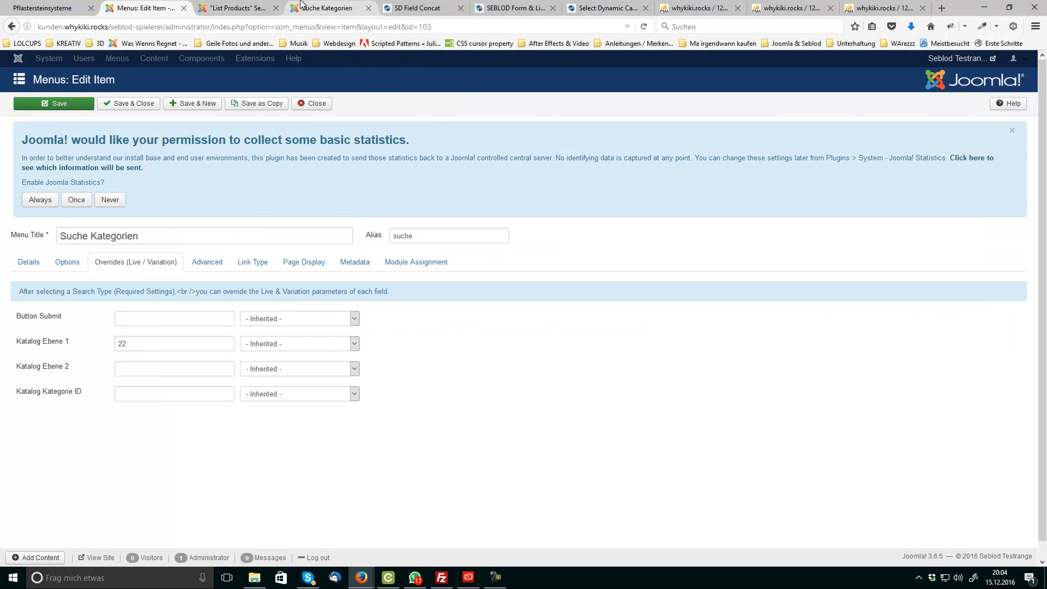
Step: Compare the menu item's Katalog Ebene 1 override with the MEUDT Pflastersteinsysteme page and the Suche Kategorien search form
left_click(33, 8)
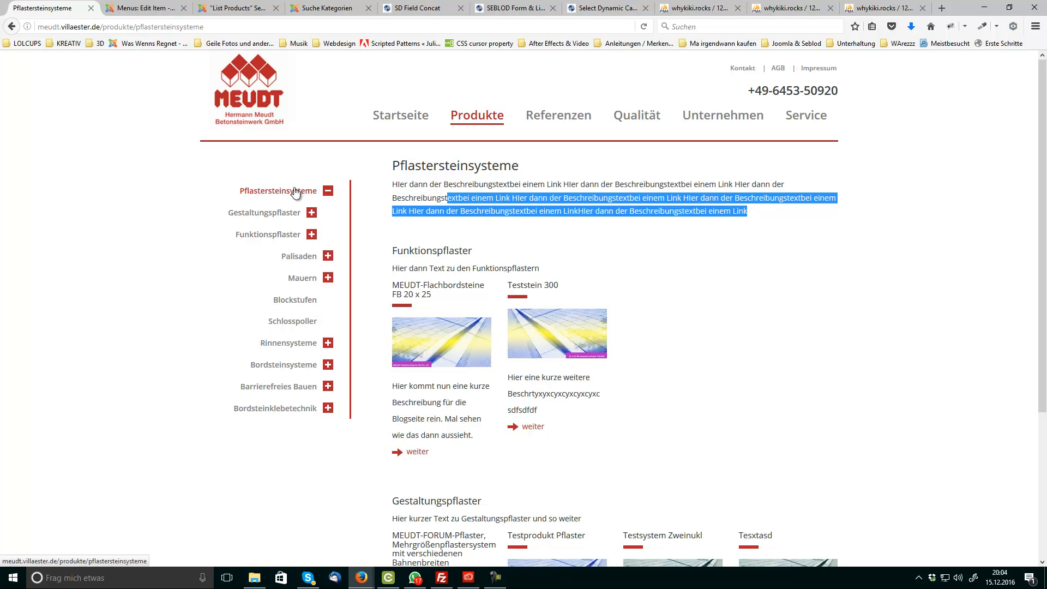
left_click(143, 9)
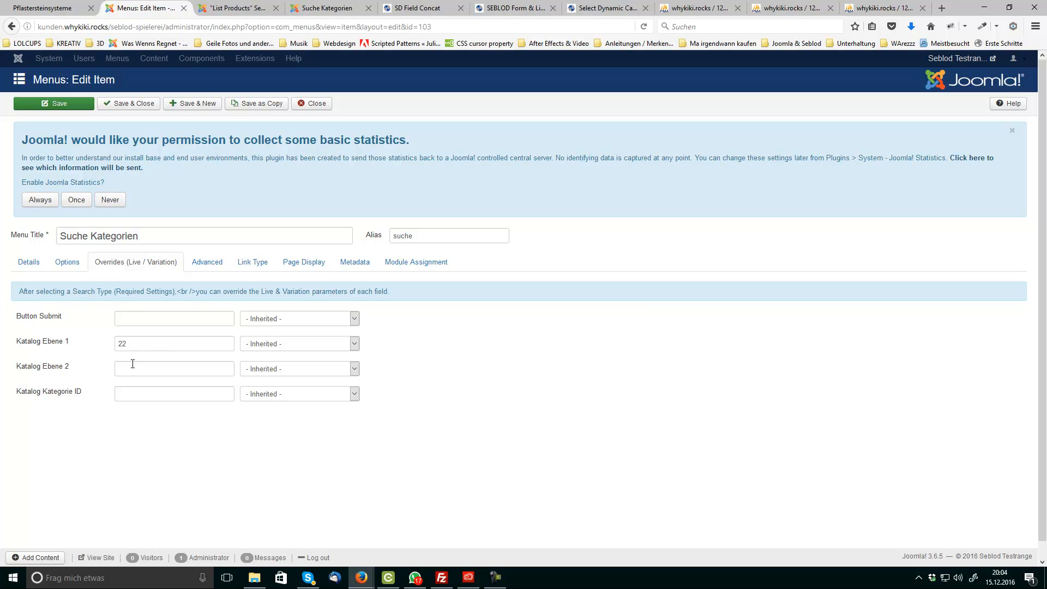
double_click(140, 349)
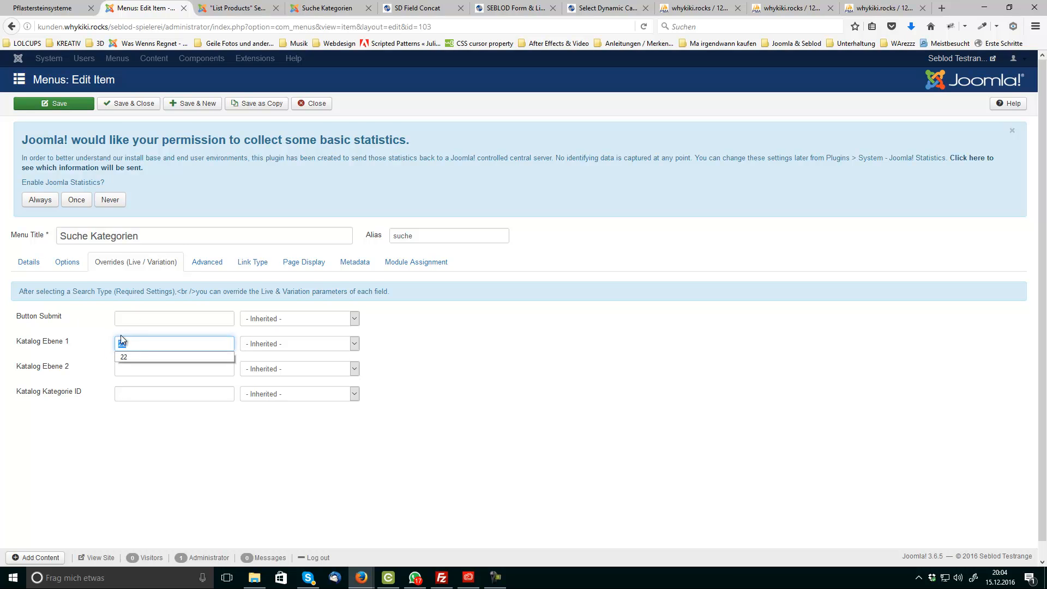
left_click(320, 8)
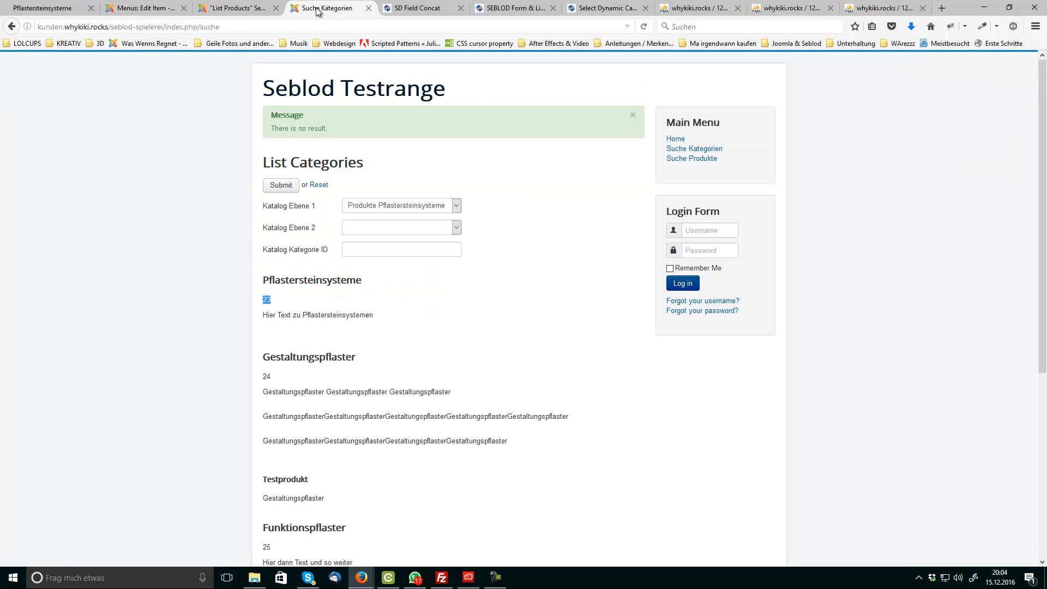
left_click(244, 11)
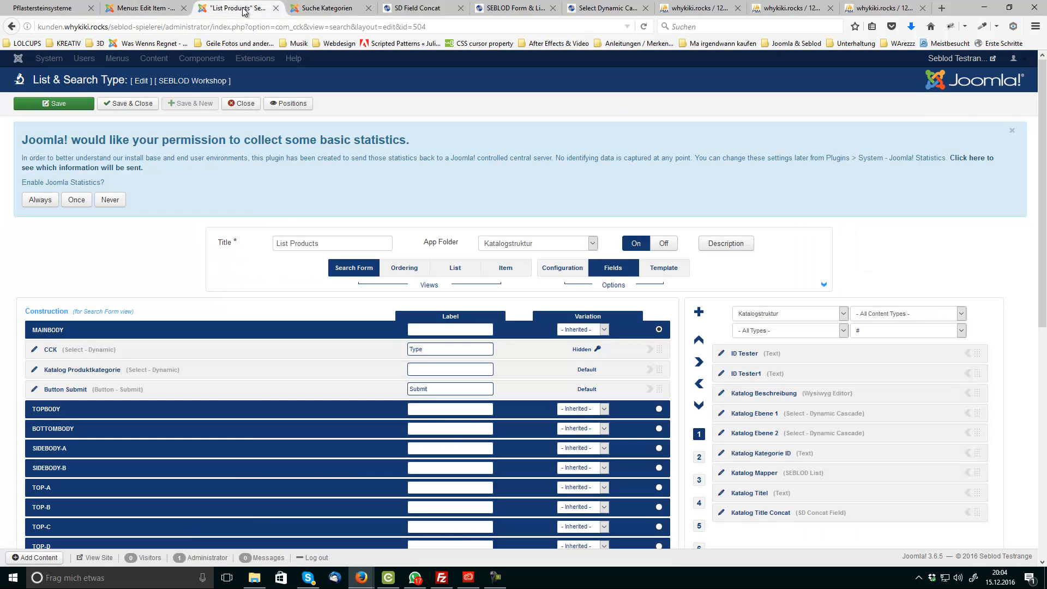
Step: Set Show Search Form to Hide in the Suche Kategorien menu item's options and save the menu item
left_click(143, 9)
left_click(62, 264)
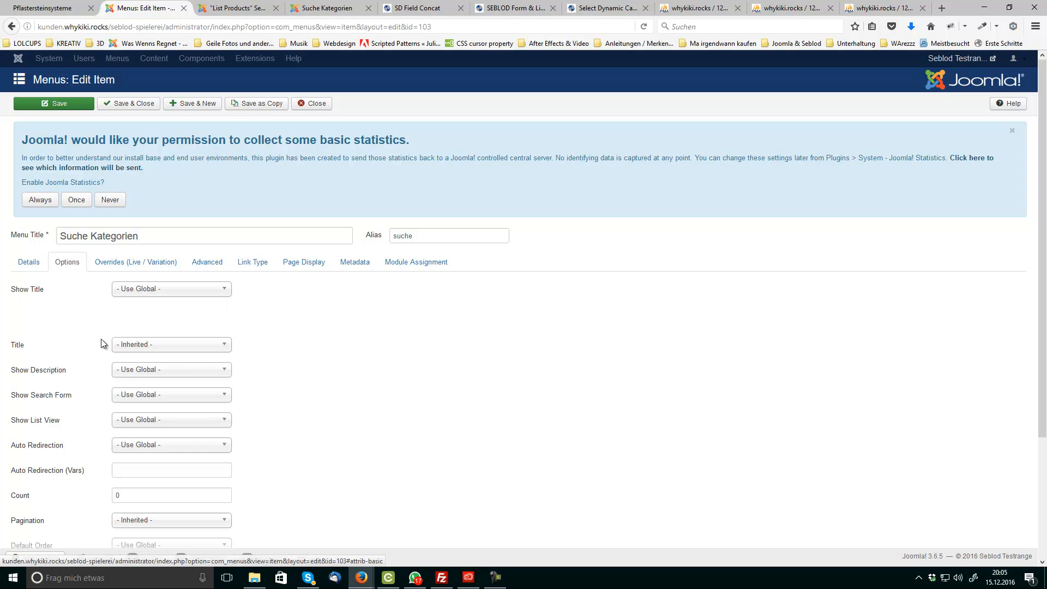
left_click(141, 398)
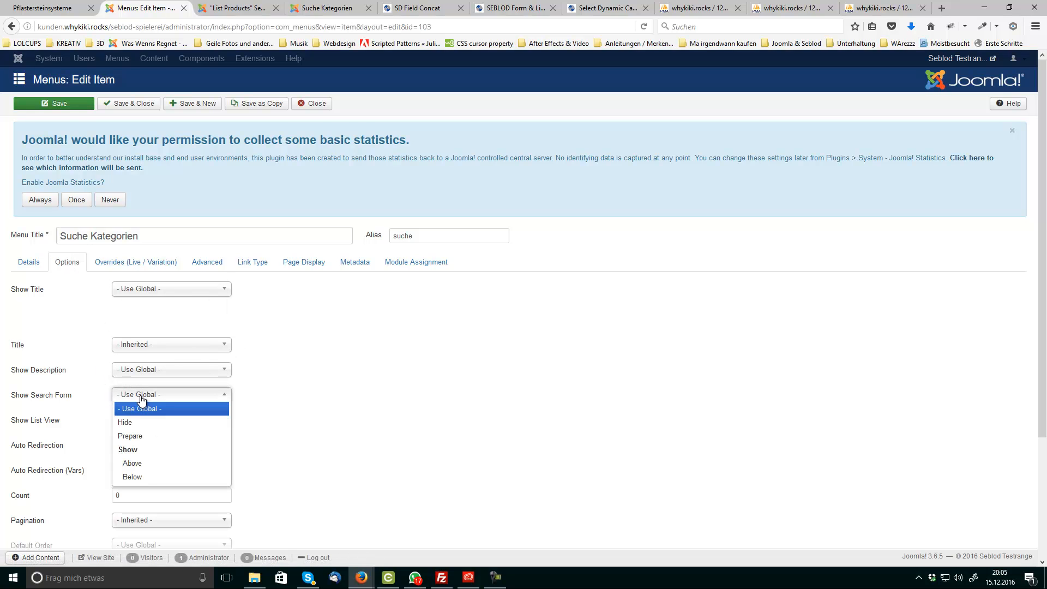
left_click(127, 422)
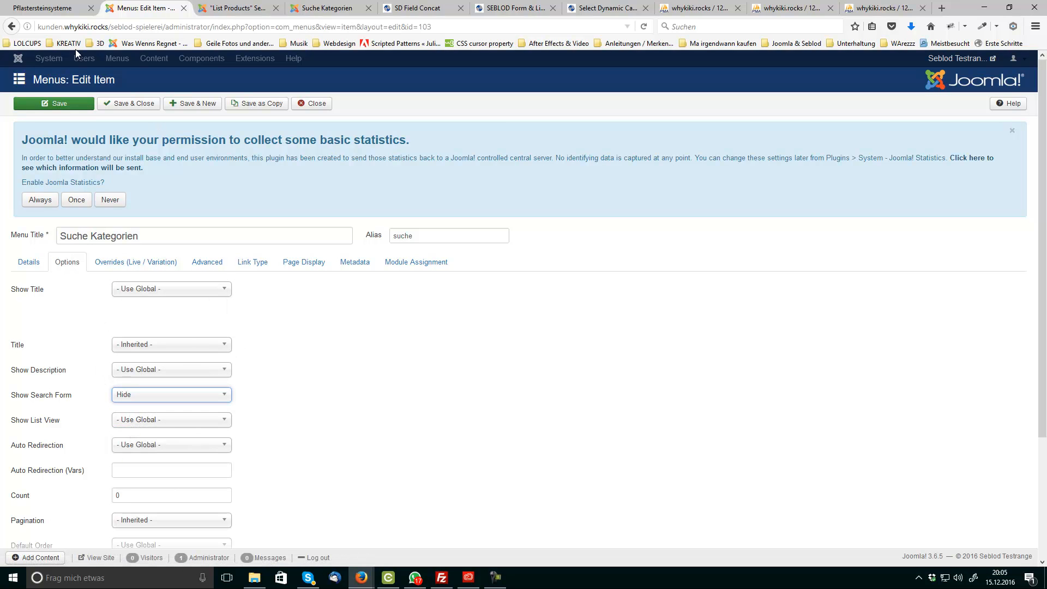
left_click(68, 105)
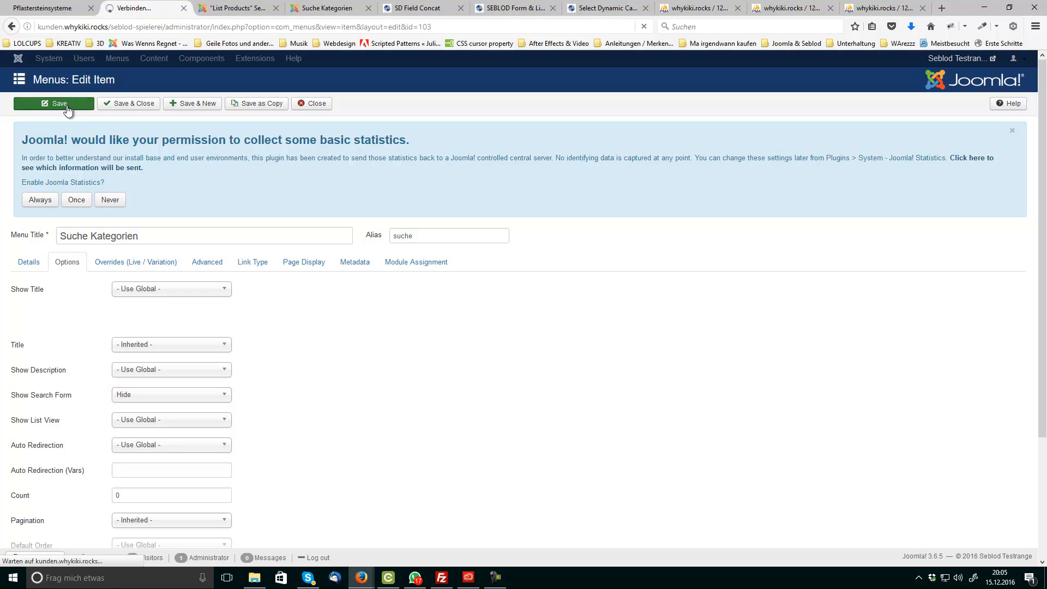
Step: Reload the Suche Kategorien page and compare its category list with the layout, heading and description of the MEUDT Pflastersteinsysteme page
left_click(322, 13)
left_click(646, 26)
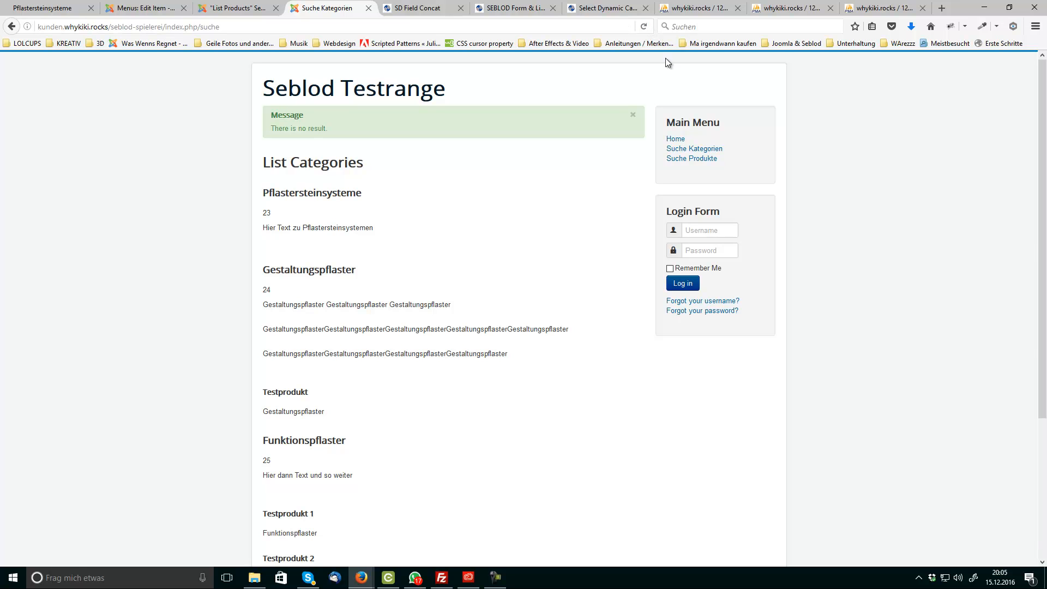
left_click(60, 10)
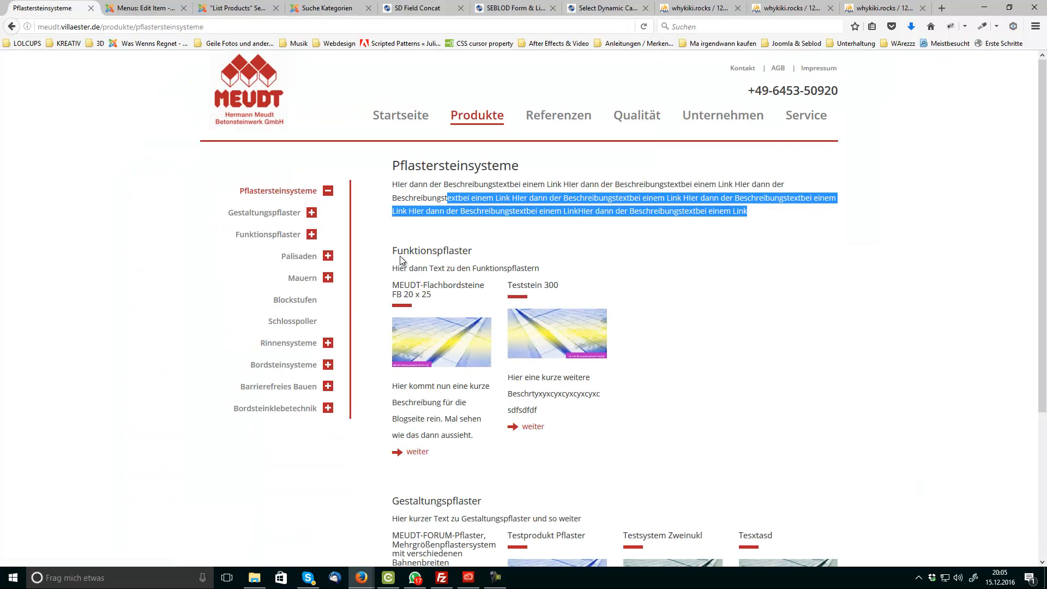
scroll(436, 278, "down", 5)
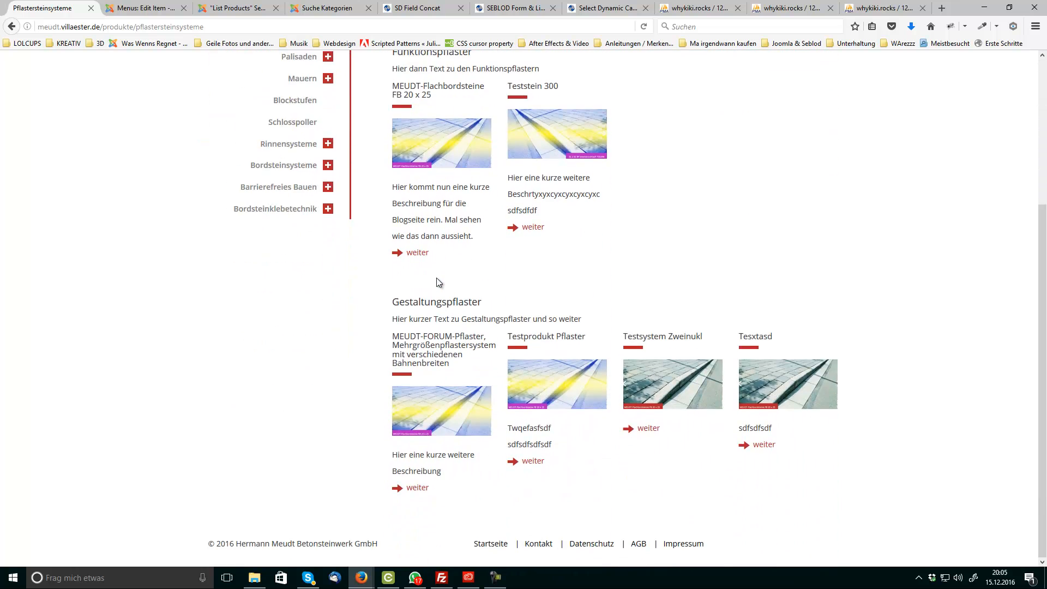
scroll(436, 278, "up", 4)
scroll(436, 280, "up", 1)
left_click_drag(393, 166, 533, 180)
scroll(633, 200, "down", 2)
scroll(632, 200, "up", 2)
left_click(780, 215)
left_click_drag(779, 214, 377, 160)
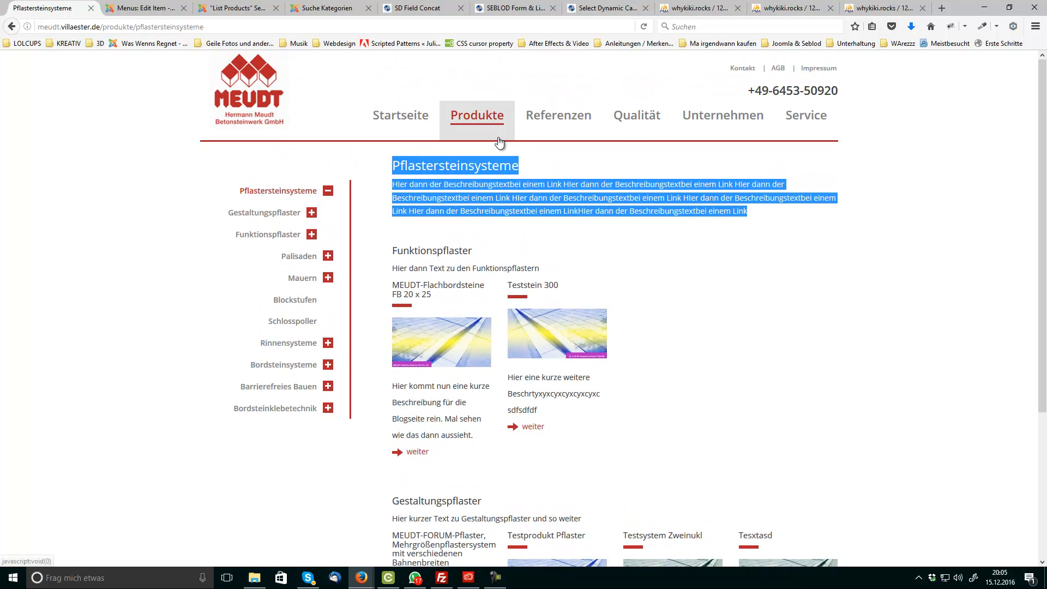
scroll(142, 50, "down", 1)
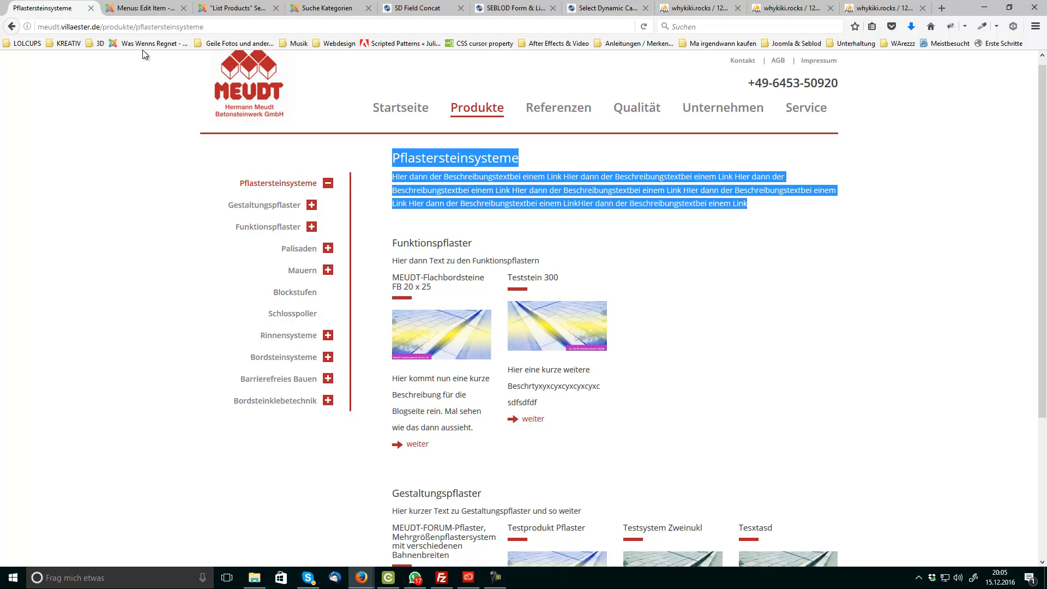
Step: Set the Katalog Ebene 1 override of the Suche Kategorien menu item to 26, using the category ID from phpMyAdmin, and save the item
left_click(136, 11)
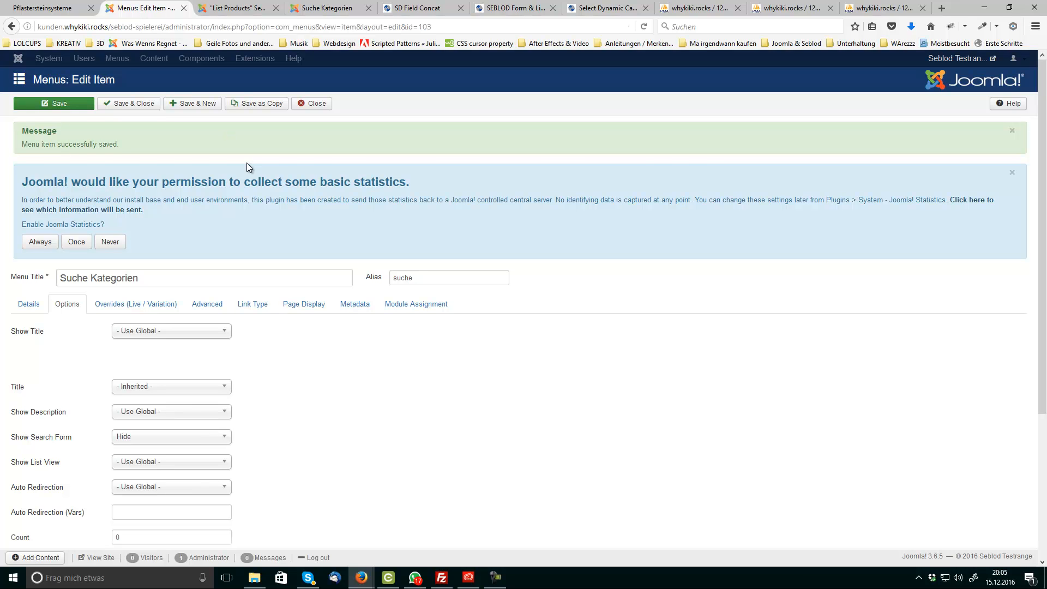
left_click(30, 303)
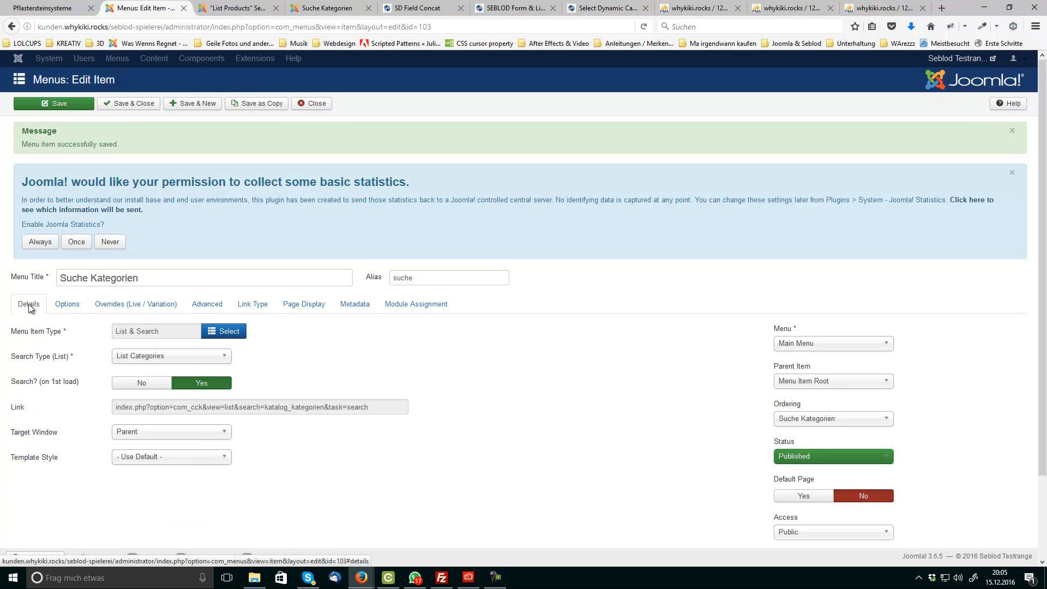
scroll(95, 300, "down", 2)
left_click(129, 218)
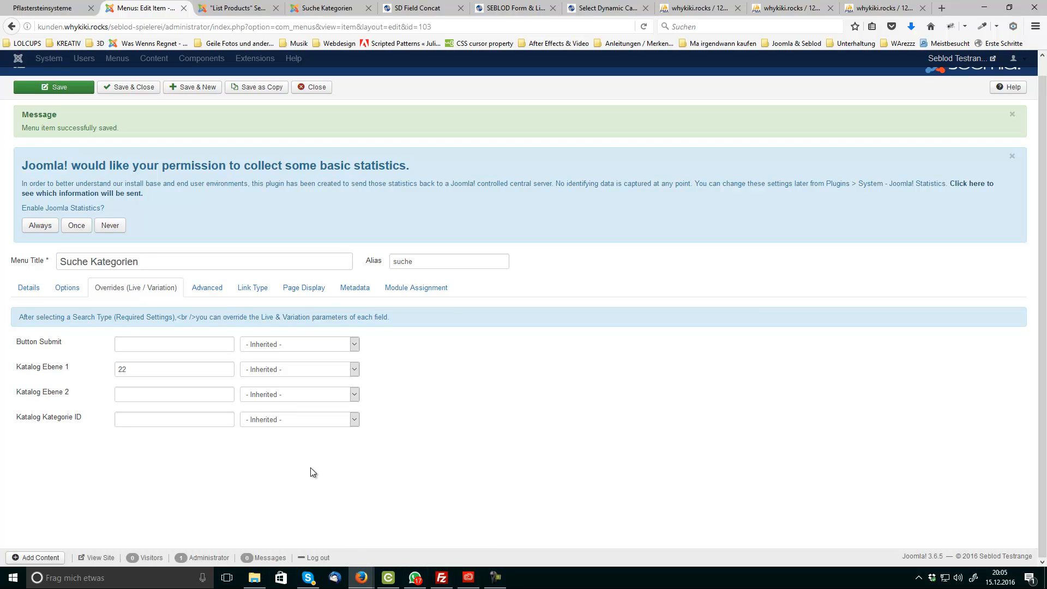
left_click(673, 4)
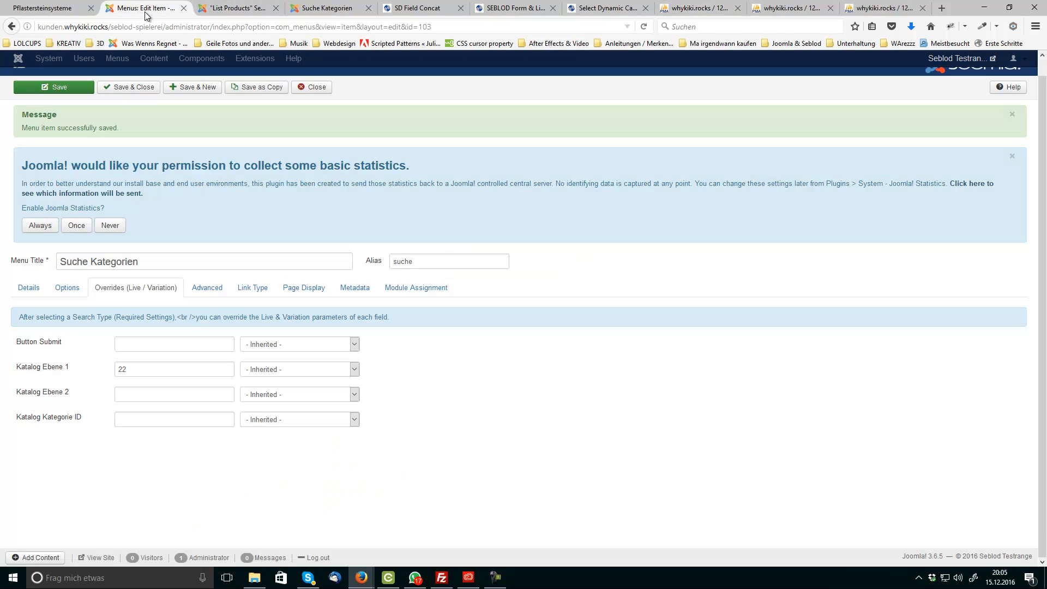
left_click(146, 10)
double_click(152, 369)
type("26")
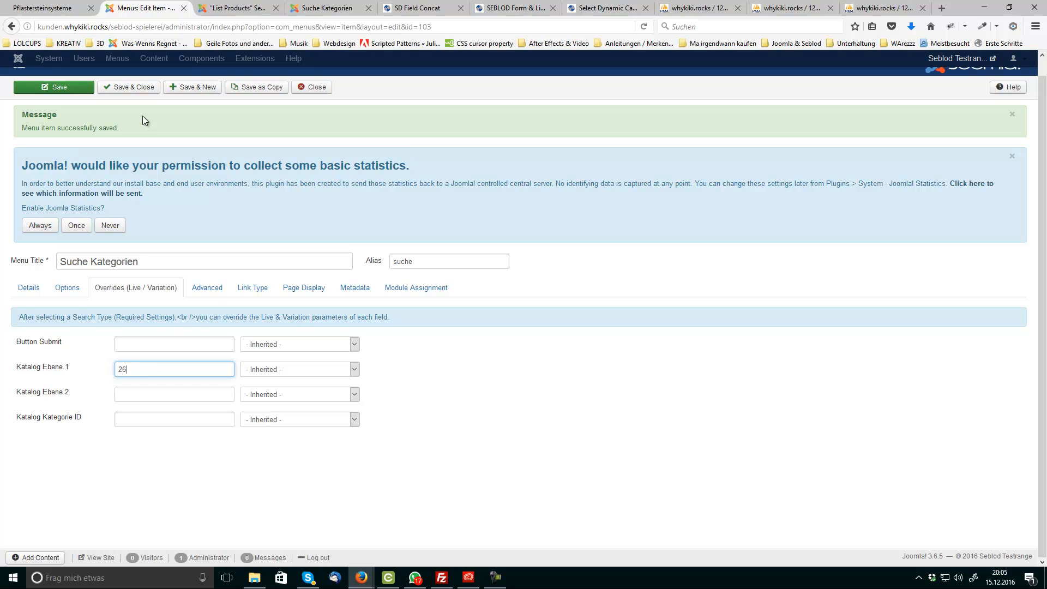
left_click(55, 87)
Step: Reload the Suche Kategorien page and examine the listed categories and the message box above them
left_click(326, 8)
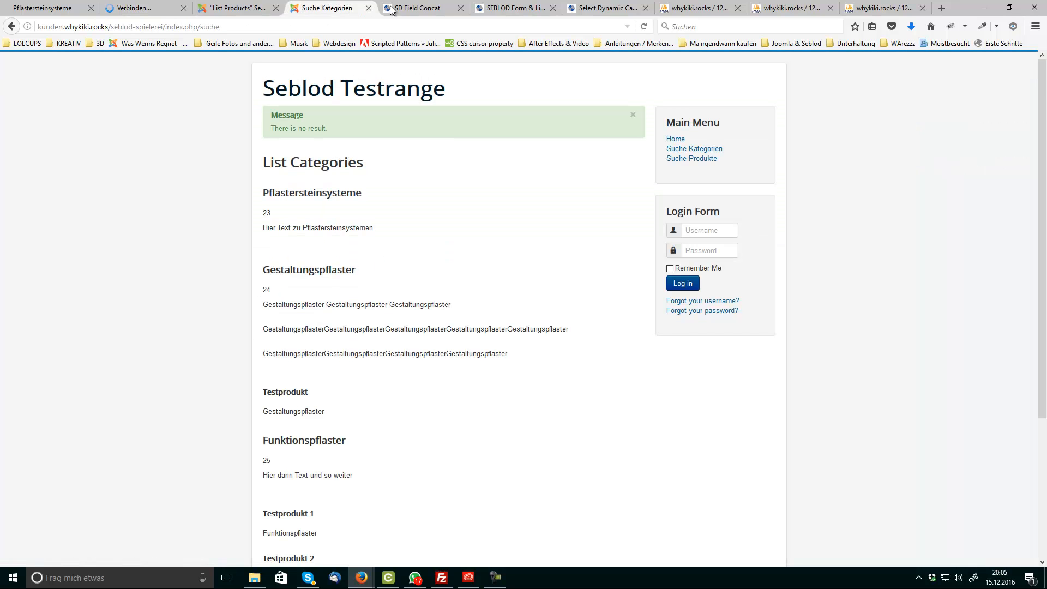
left_click(642, 28)
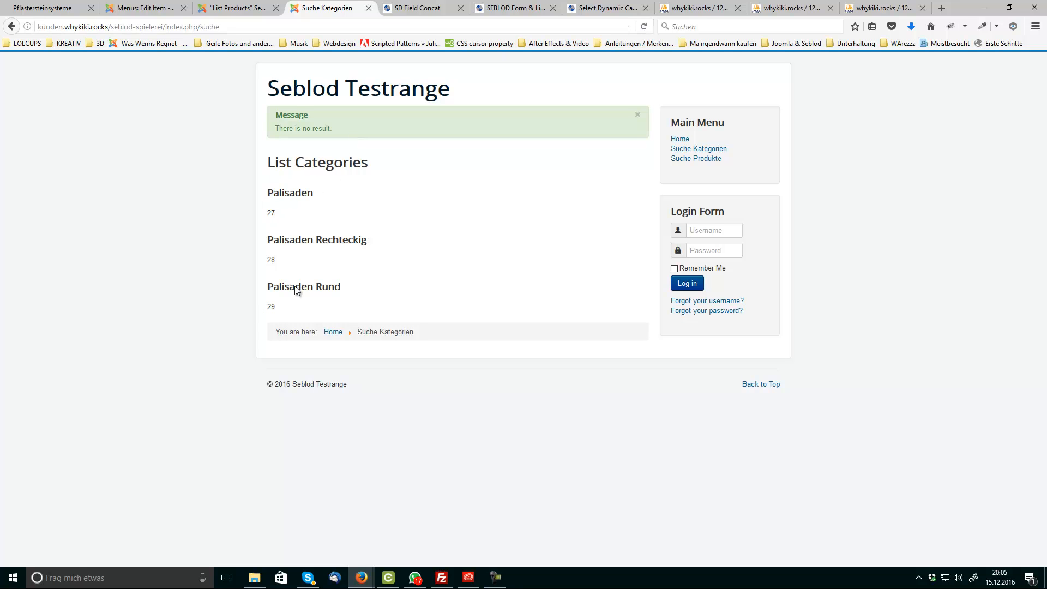
double_click(291, 193)
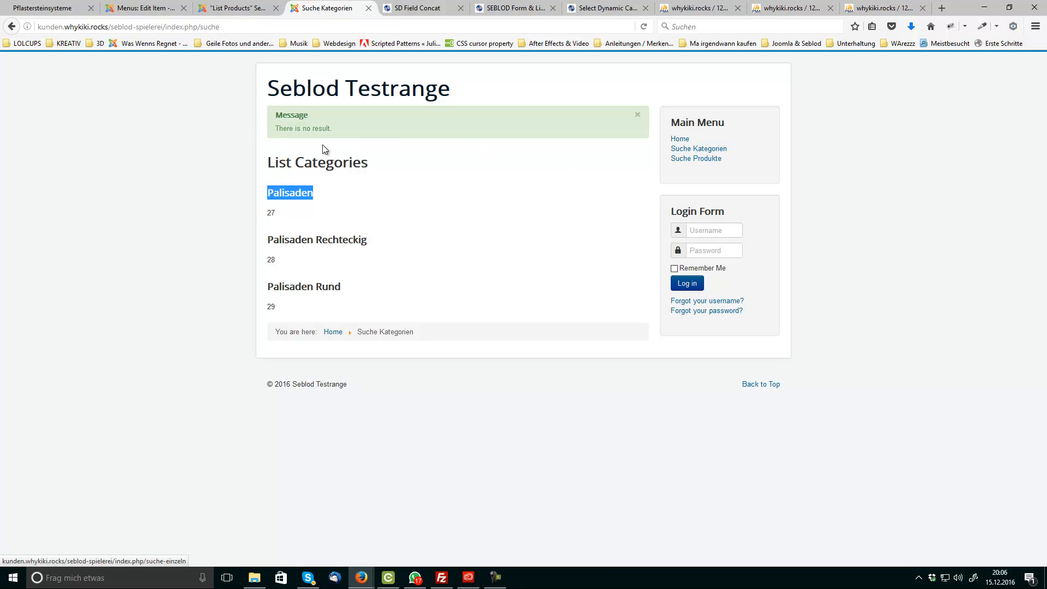
left_click(447, 172)
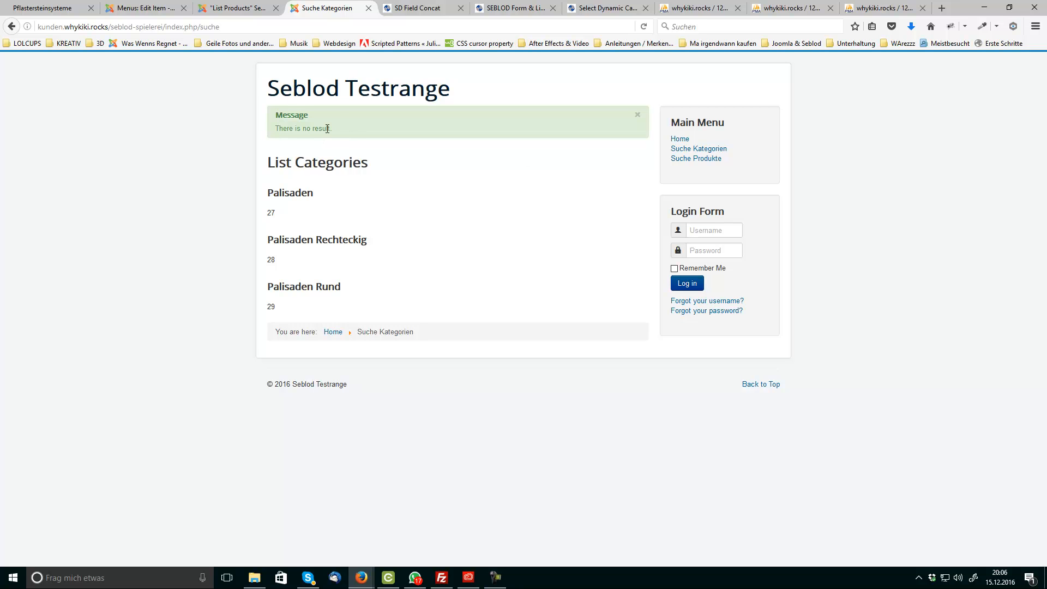
left_click_drag(323, 130, 268, 112)
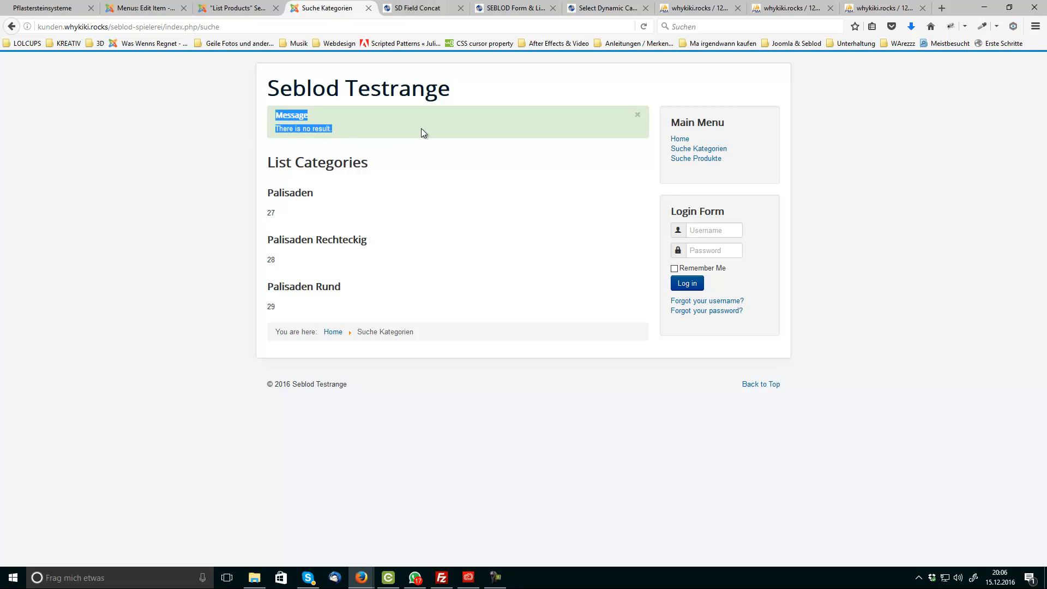
left_click_drag(372, 133, 275, 131)
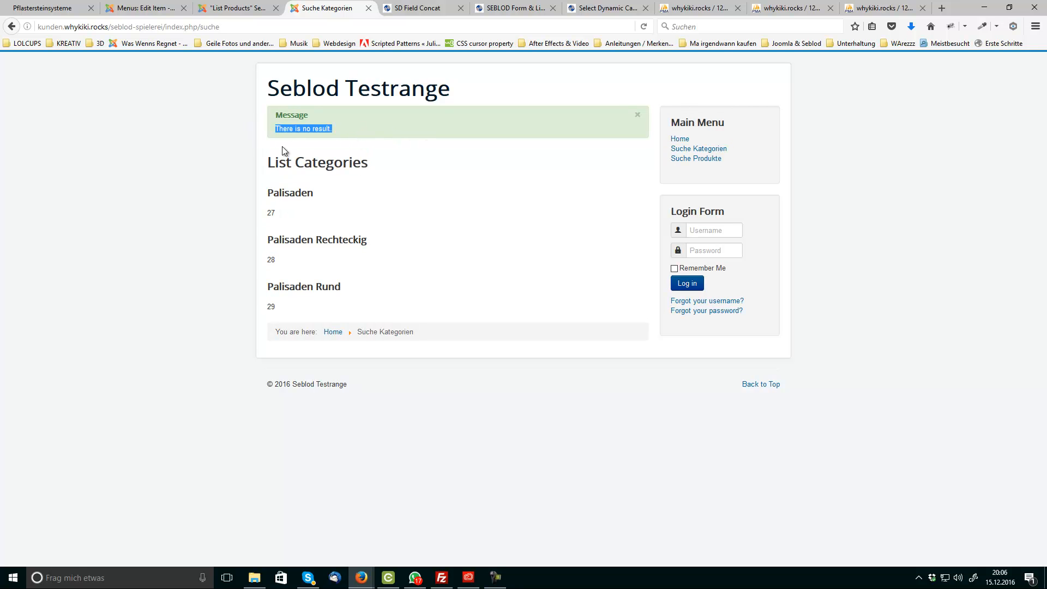